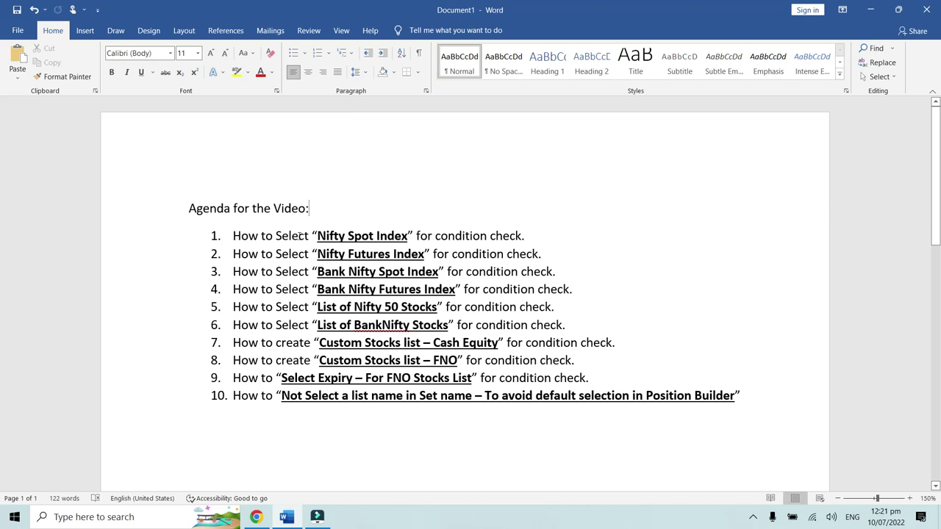
# Leave the Word agenda and bring the Tradetron dashboard in Chrome to the front
pyautogui.click(523, 235)
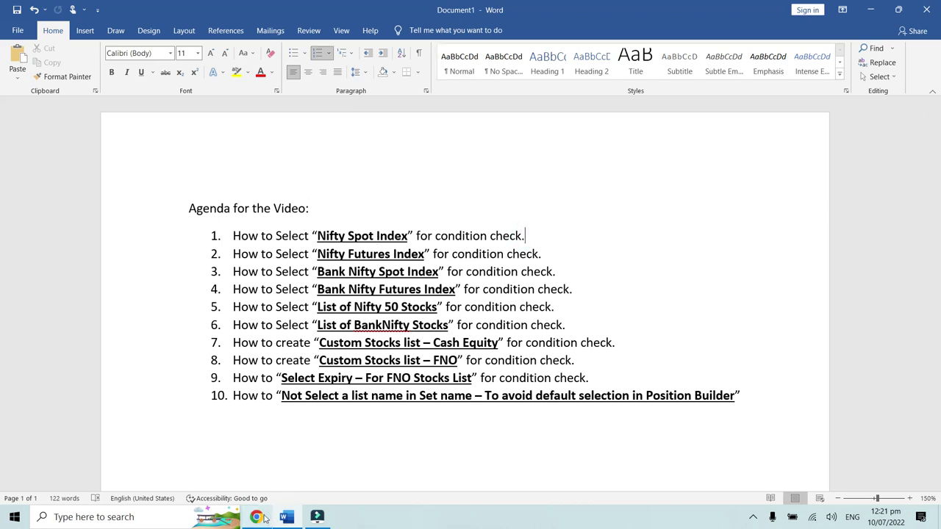
pyautogui.click(265, 518)
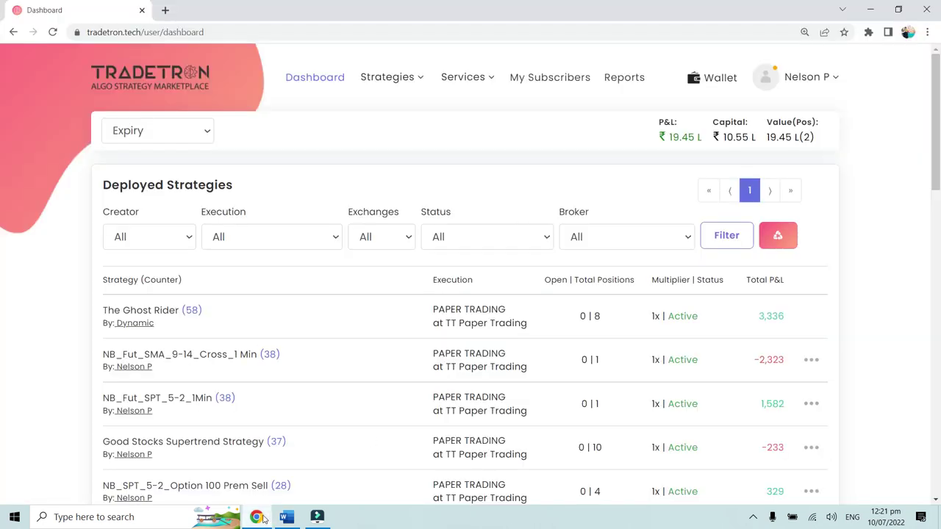
# Start a new strategy from Strategies > Create and name it 'Selecting index and stocks'
pyautogui.click(404, 83)
pyautogui.click(363, 112)
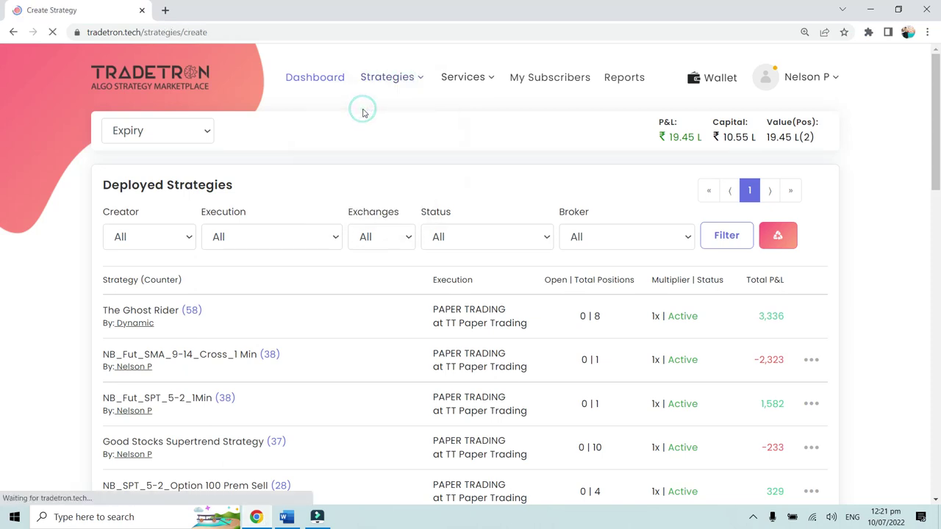
pyautogui.click(306, 248)
pyautogui.click(305, 249)
pyautogui.write('Sele')
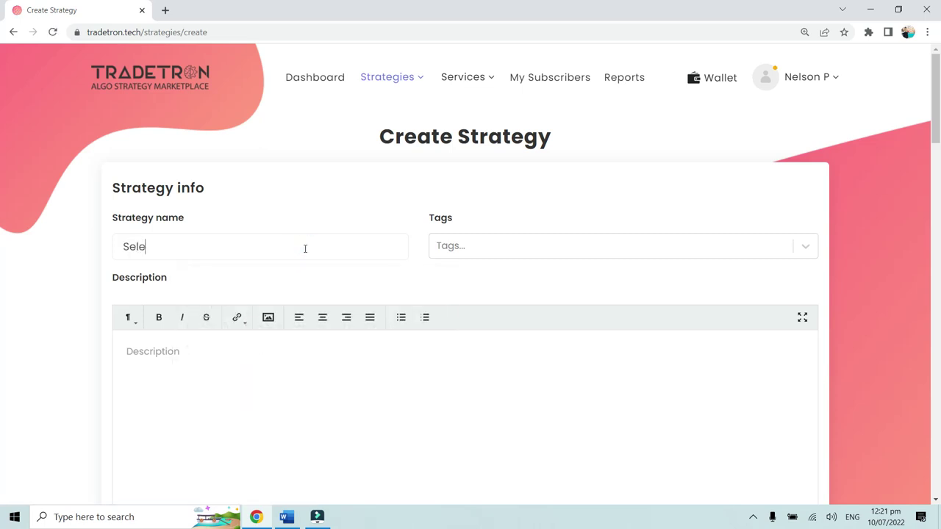
pyautogui.write('cting index and stocks')
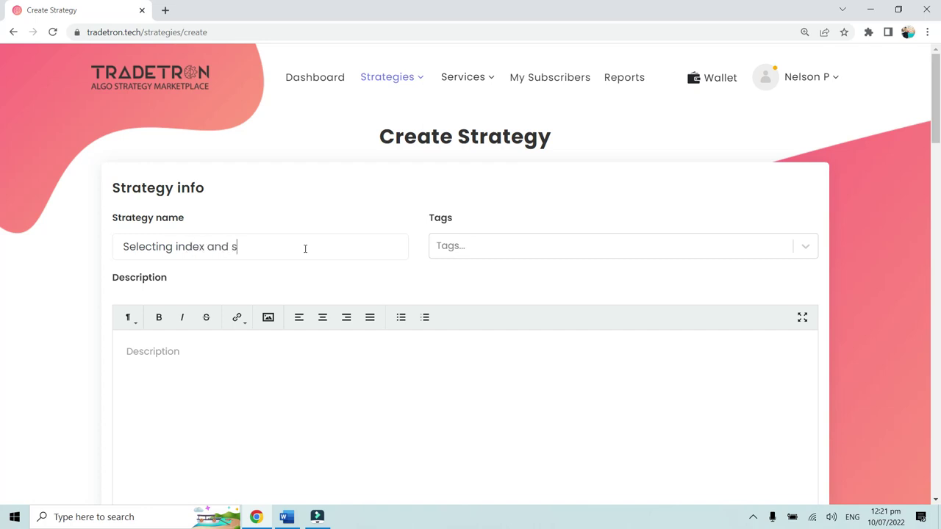
# Create the strategy, dismiss the confirmation, and scroll down to the Set №1 Entry section
pyautogui.scroll(-20, 339, 237)
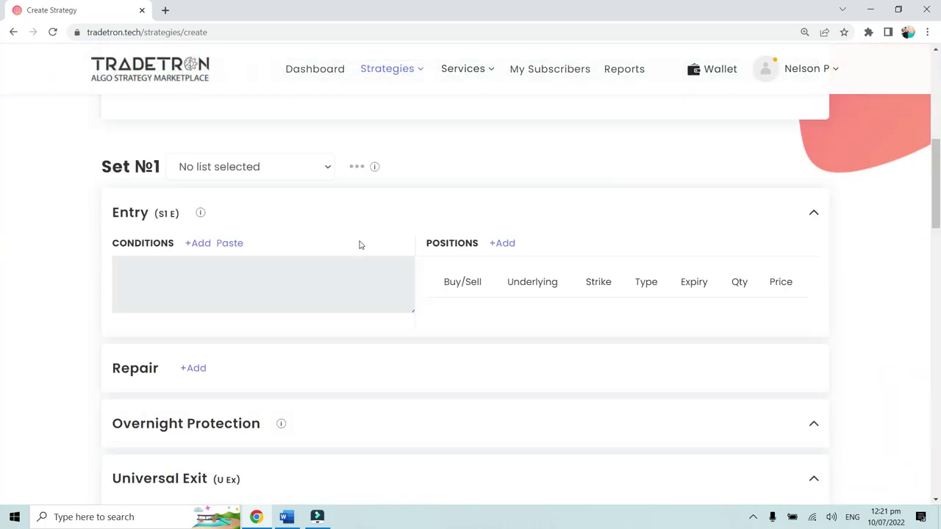
pyautogui.click(457, 265)
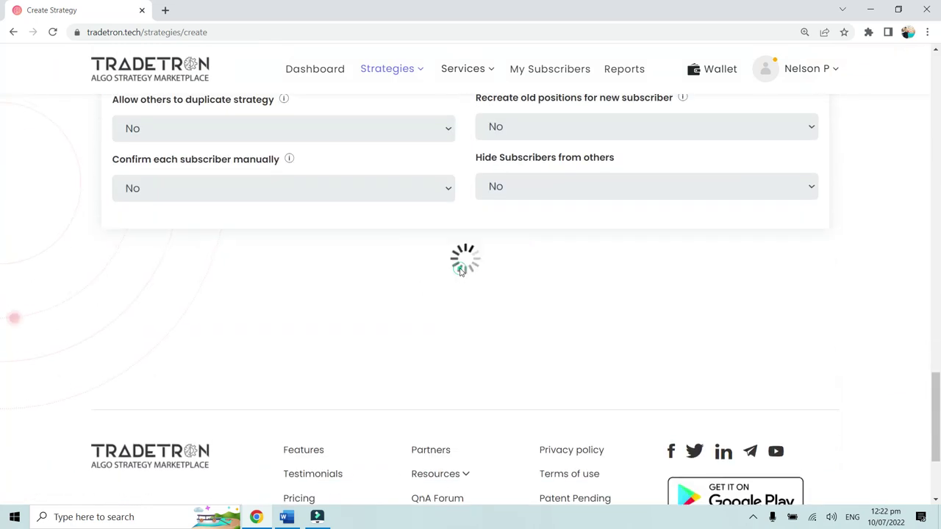
pyautogui.click(547, 364)
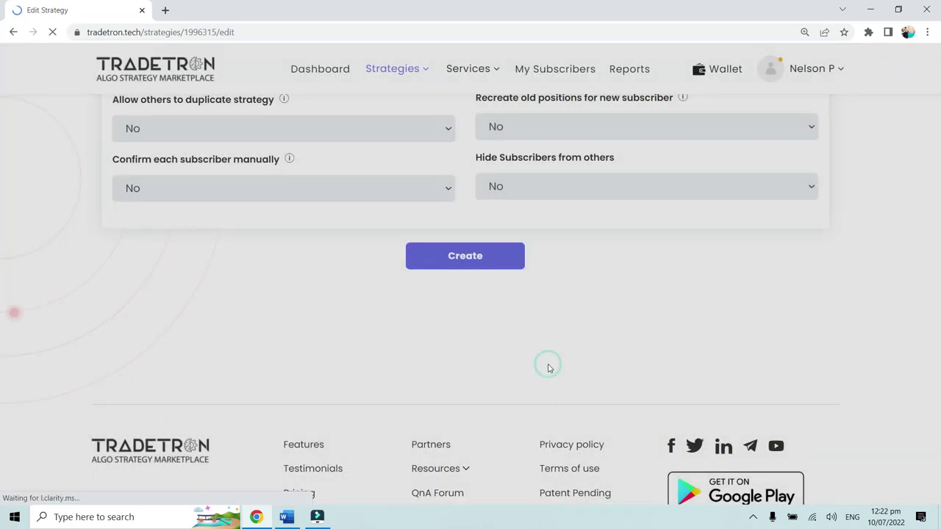
pyautogui.scroll(-5, 440, 328)
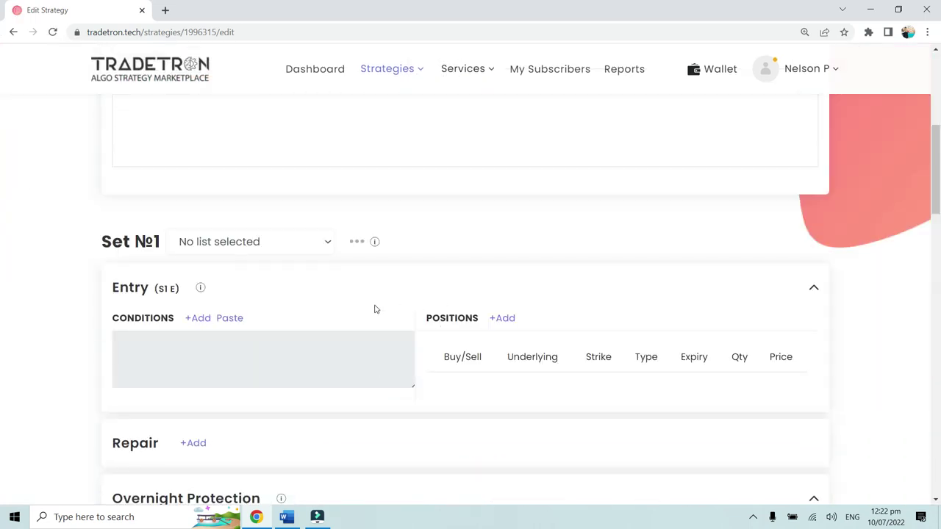
pyautogui.click(287, 516)
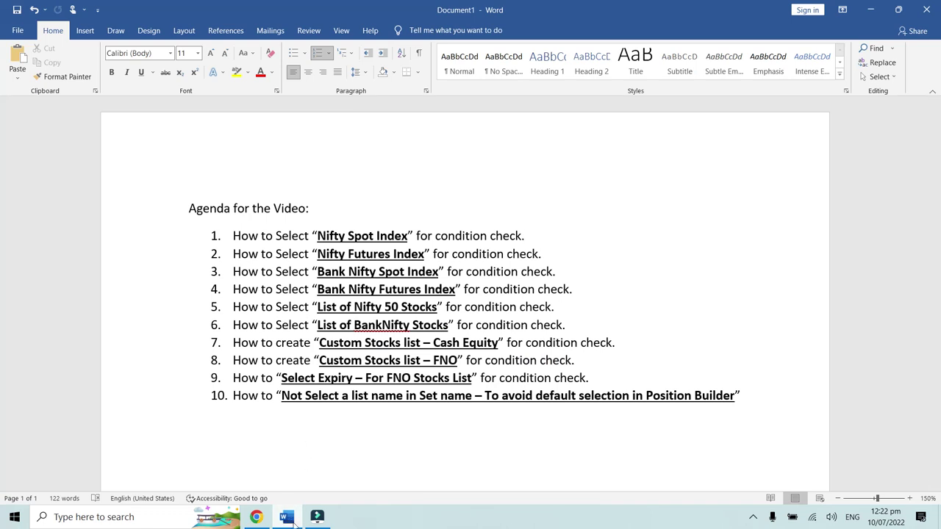
pyautogui.click(287, 516)
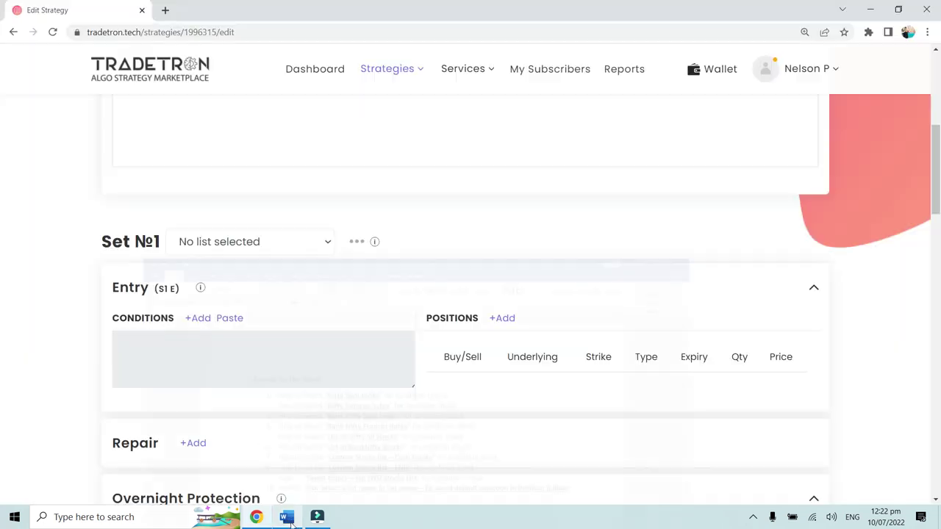
# Add a Position keyword to the entry condition with Series CLOSE and position -1
pyautogui.click(204, 323)
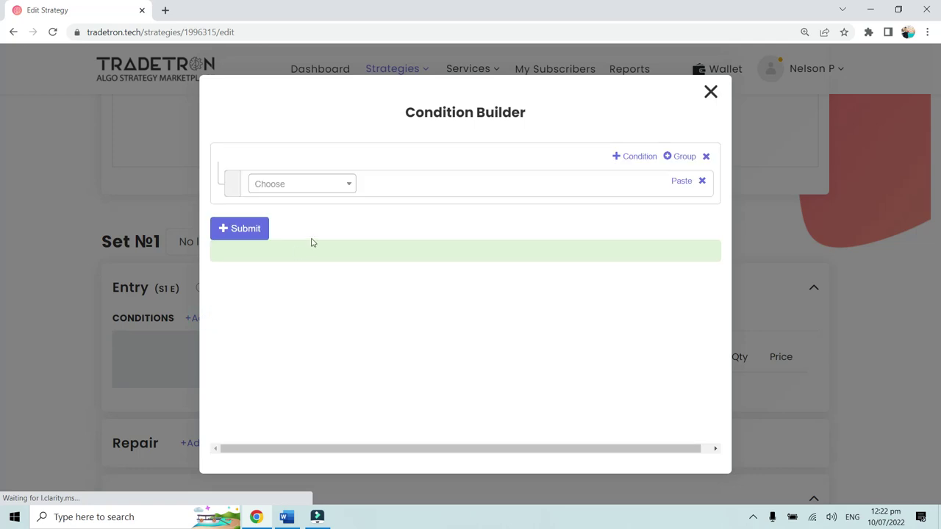
pyautogui.click(311, 189)
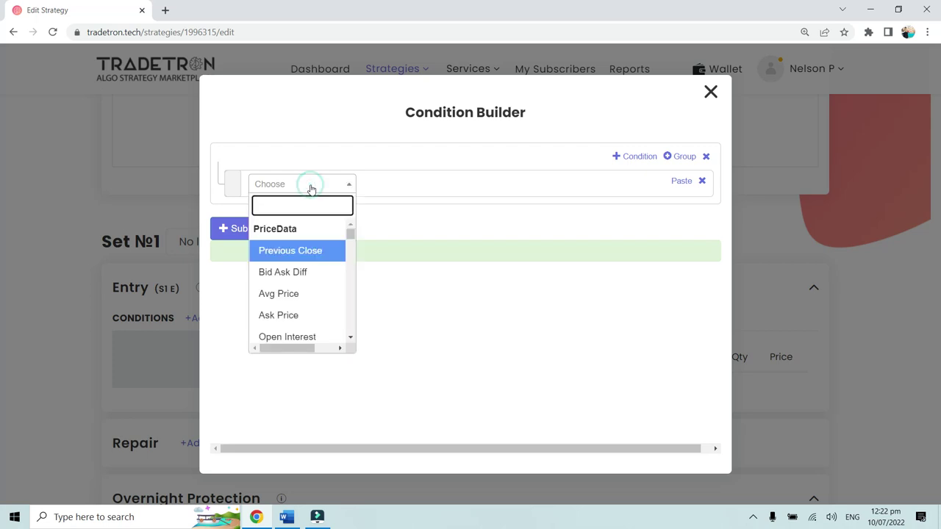
pyautogui.write('POsi')
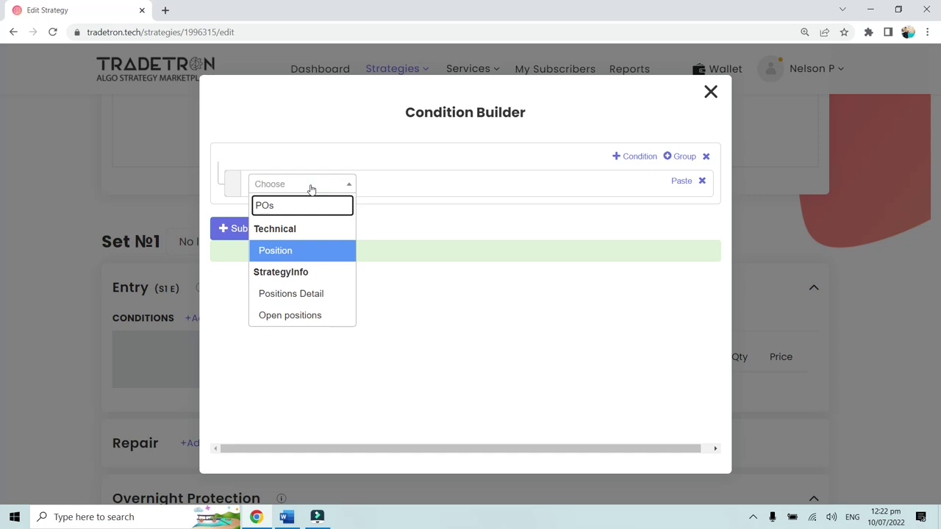
pyautogui.press('BackSpace')
pyautogui.press('BackSpace')
pyautogui.write('osi')
pyautogui.click(307, 251)
pyautogui.click(394, 232)
pyautogui.write('Clos')
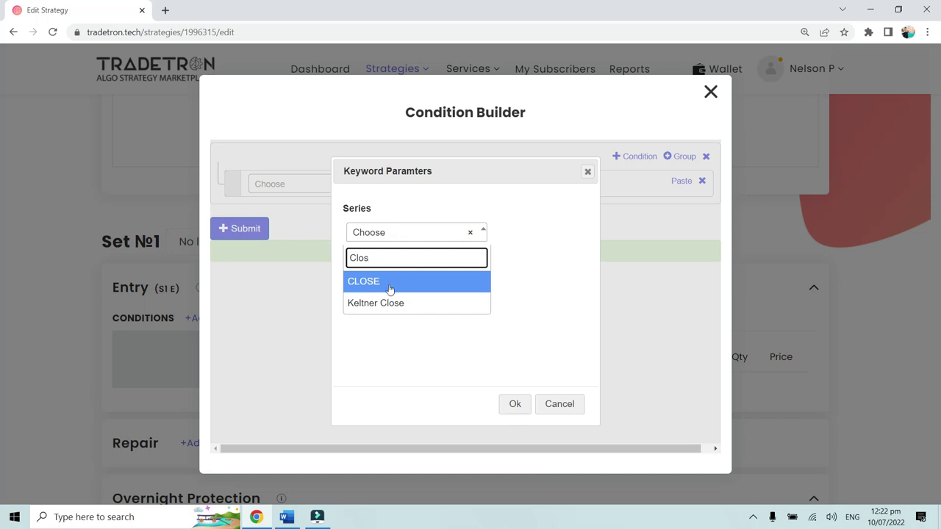
pyautogui.click(387, 286)
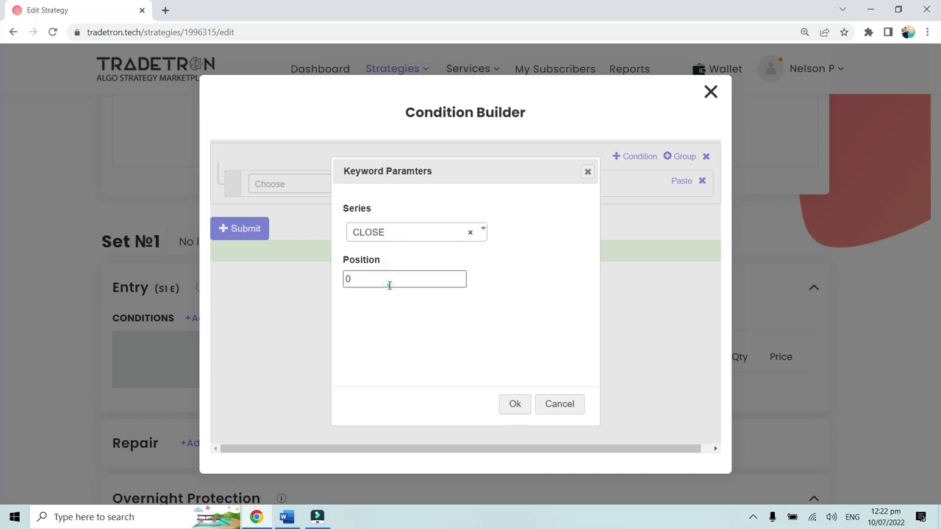
pyautogui.doubleClick(379, 283)
pyautogui.write('-1')
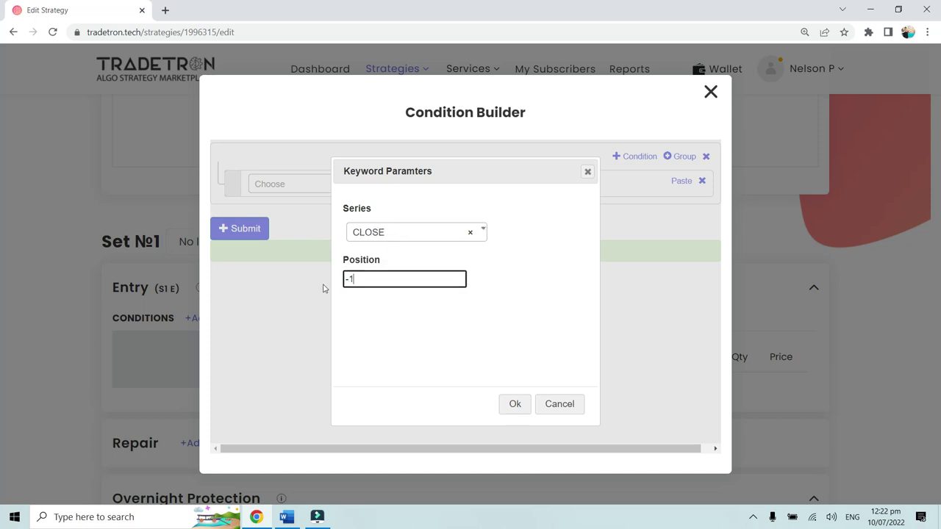
pyautogui.click(515, 404)
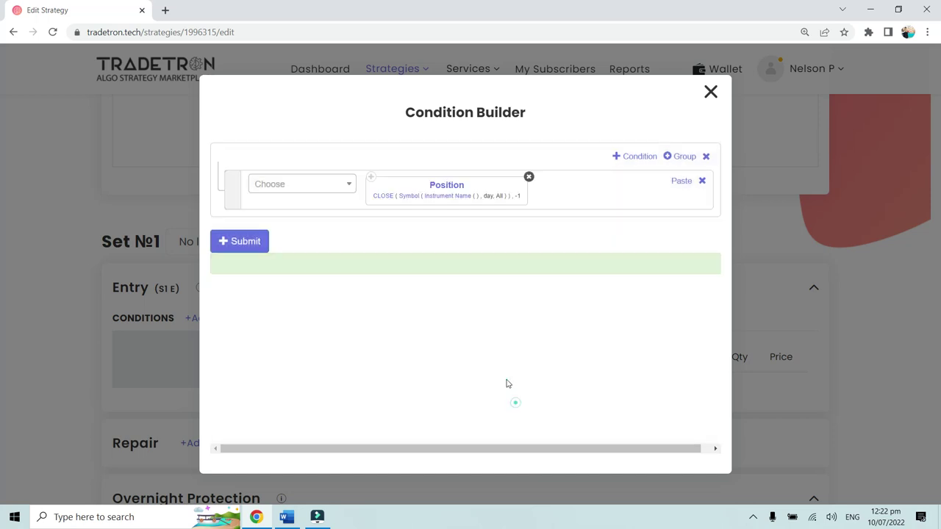
# Set the Position symbol's candle type to 5m, then open its Instrument Name parameters
pyautogui.click(411, 196)
pyautogui.click(373, 271)
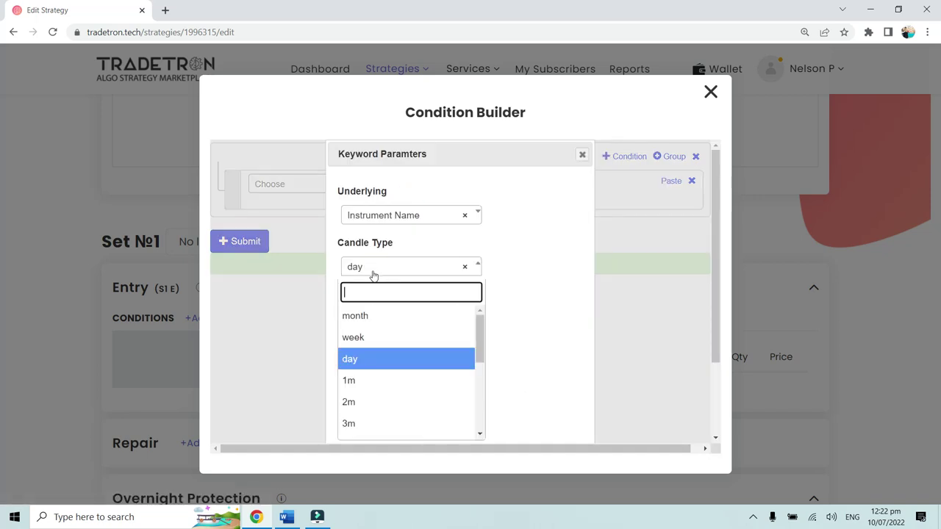
pyautogui.write('5')
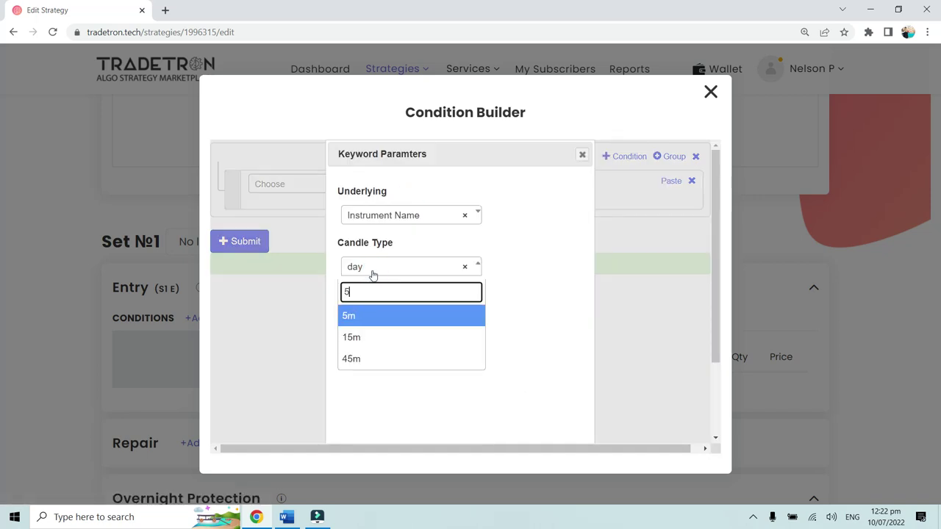
pyautogui.click(385, 313)
pyautogui.scroll(-2, 514, 389)
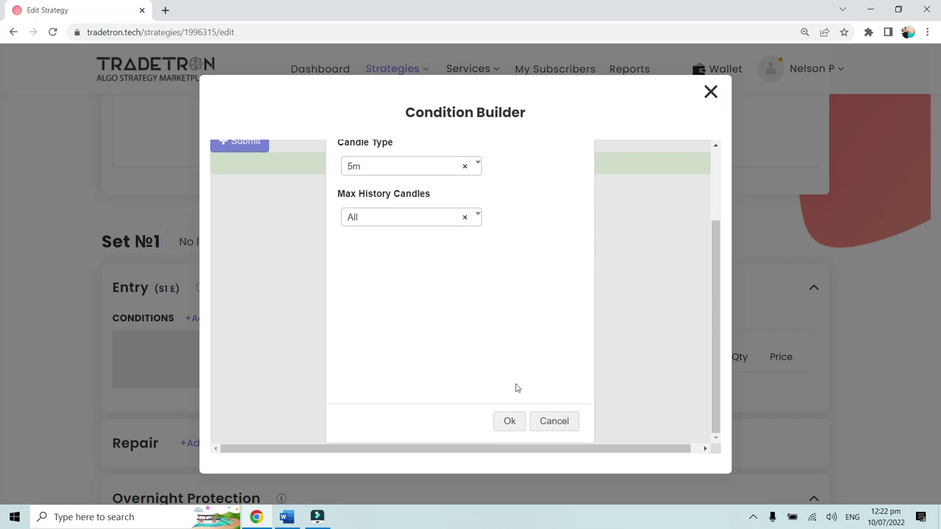
pyautogui.click(510, 422)
pyautogui.hotkey('ctrl', '+')
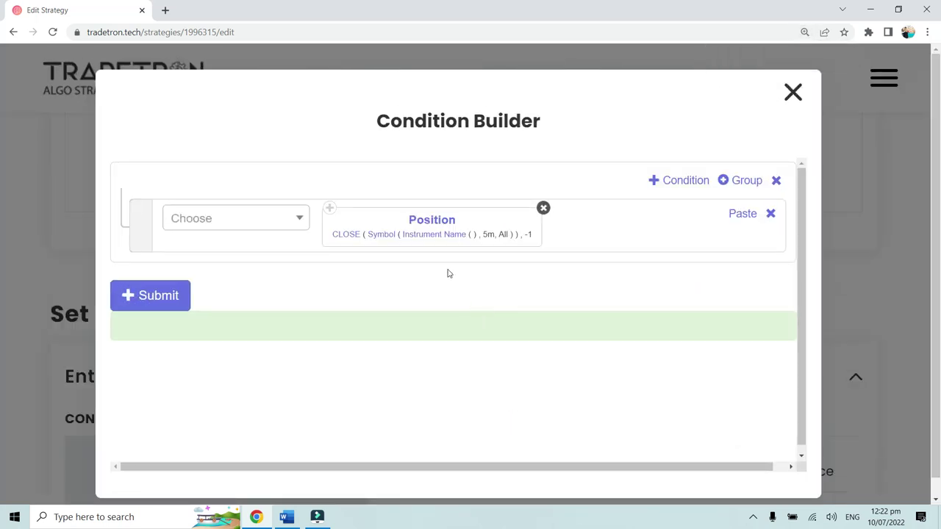
pyautogui.click(425, 235)
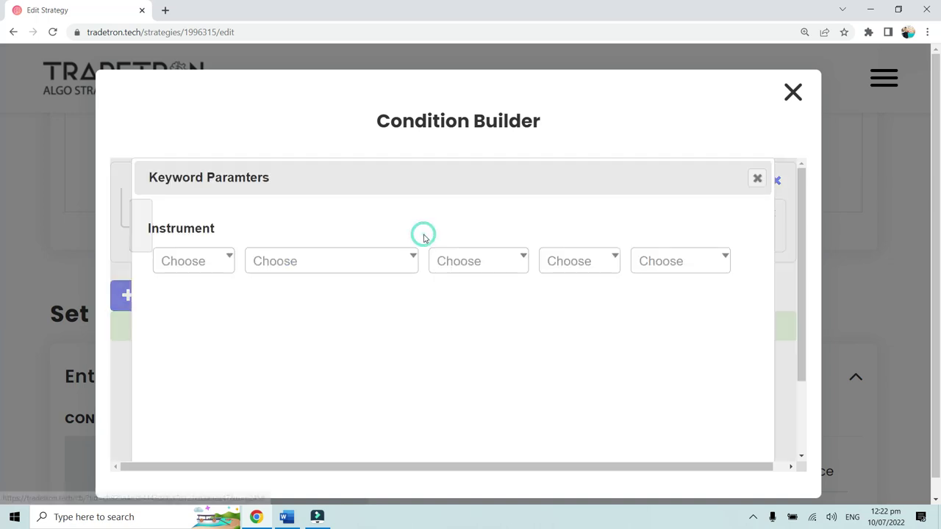
# Set the instrument to exchange NFO with NIFTY 50 as the underlying
pyautogui.click(205, 271)
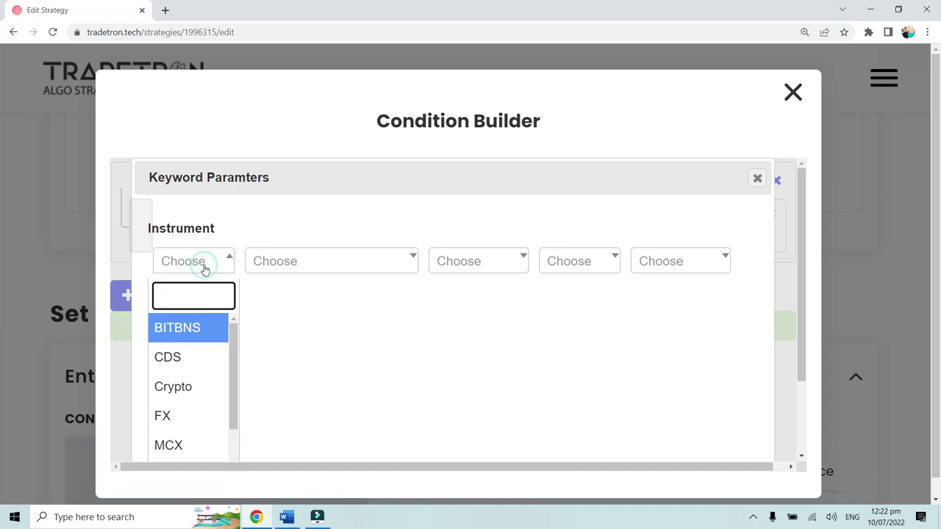
pyautogui.write('NFO')
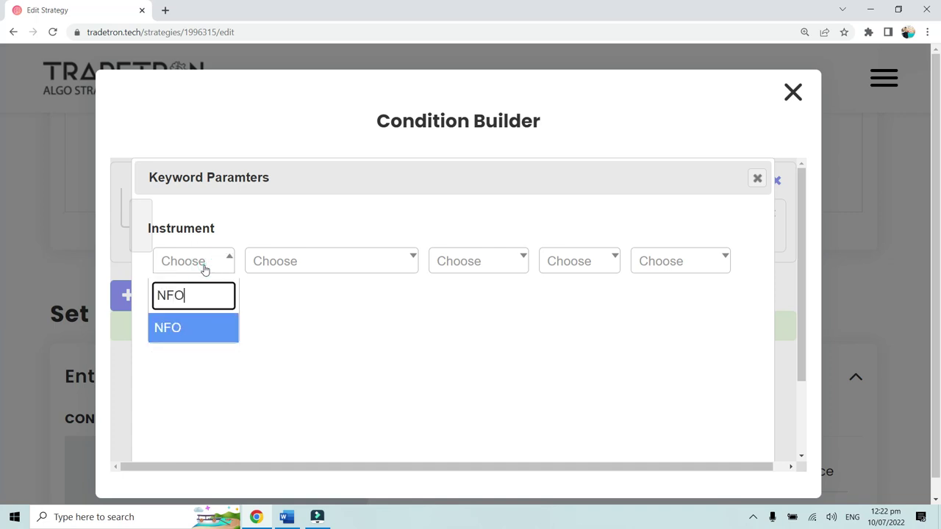
pyautogui.click(204, 334)
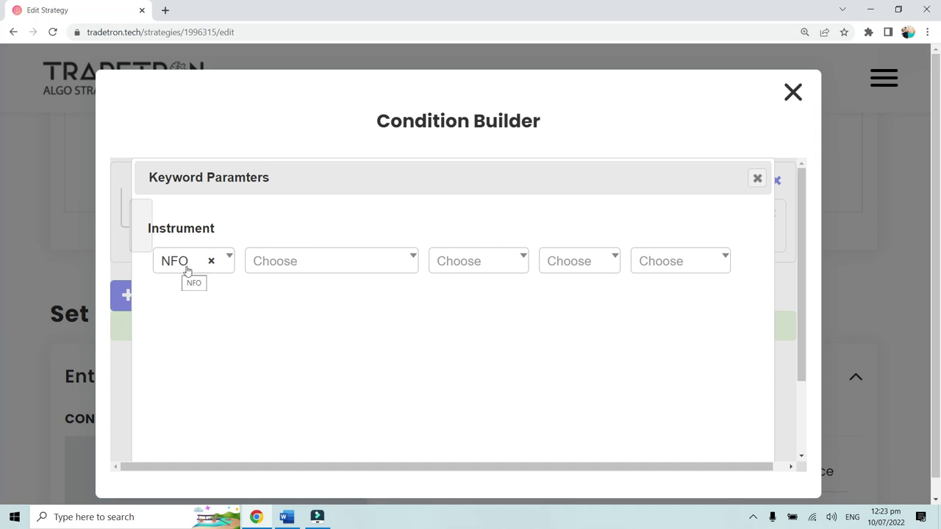
pyautogui.click(270, 274)
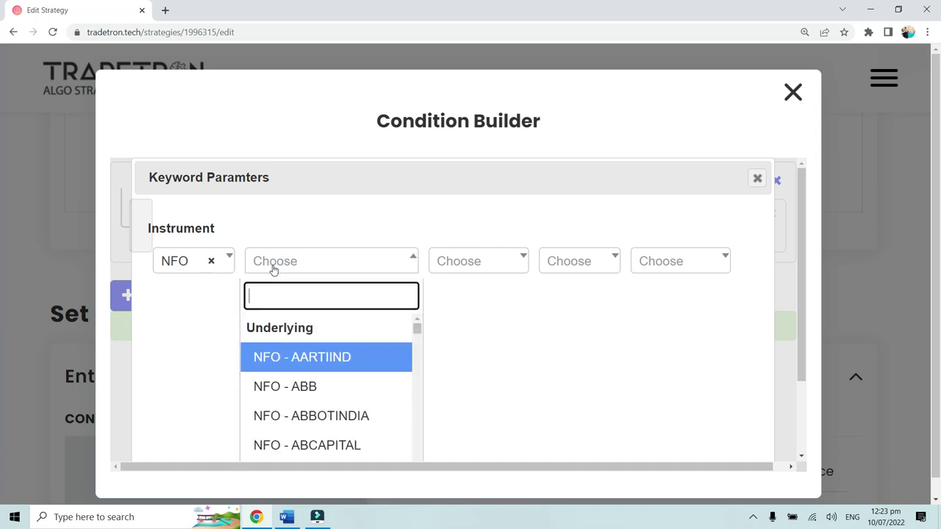
pyautogui.write('NIFTY')
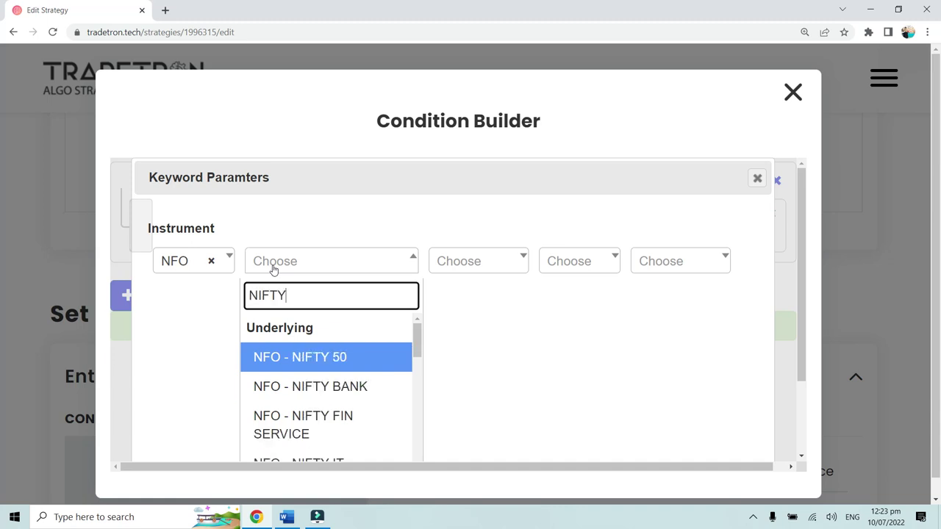
pyautogui.click(335, 356)
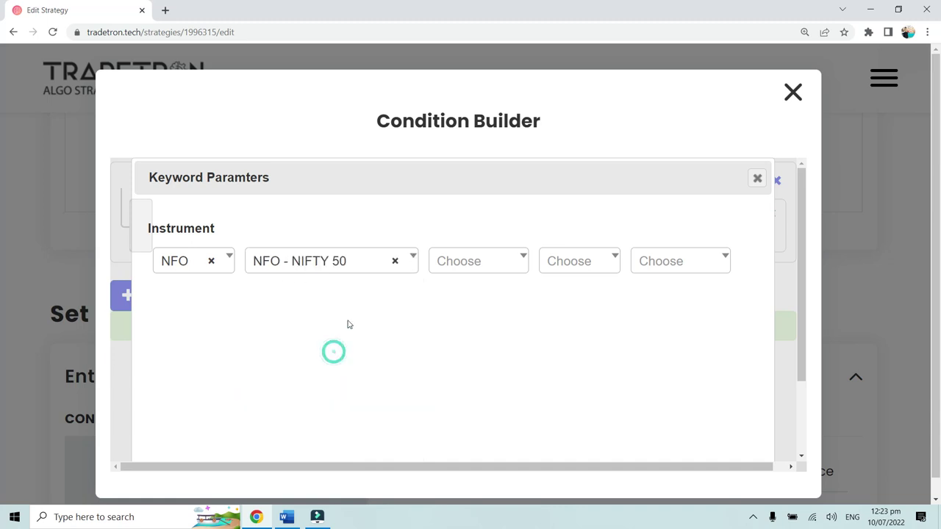
# Leave the expiry as Choose and confirm the instrument parameters
pyautogui.hotkey('ctrl', '-')
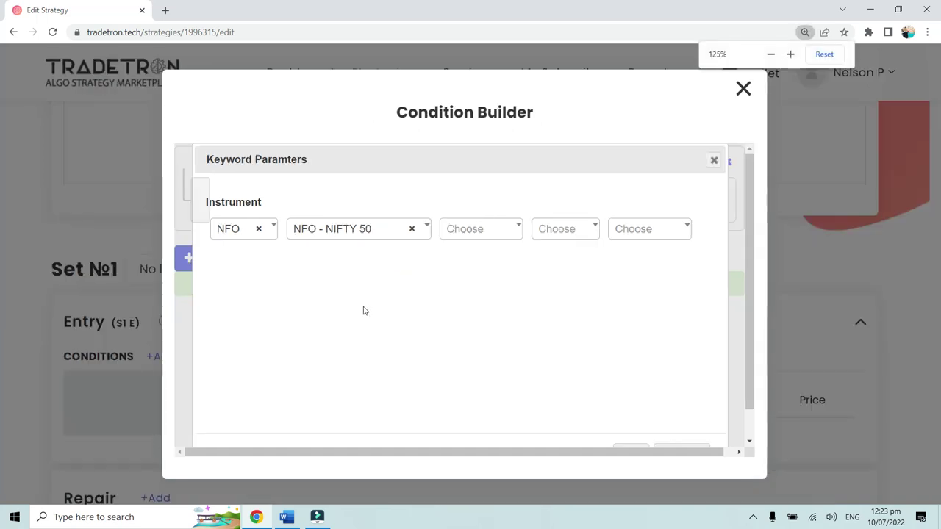
pyautogui.scroll(-1, 491, 313)
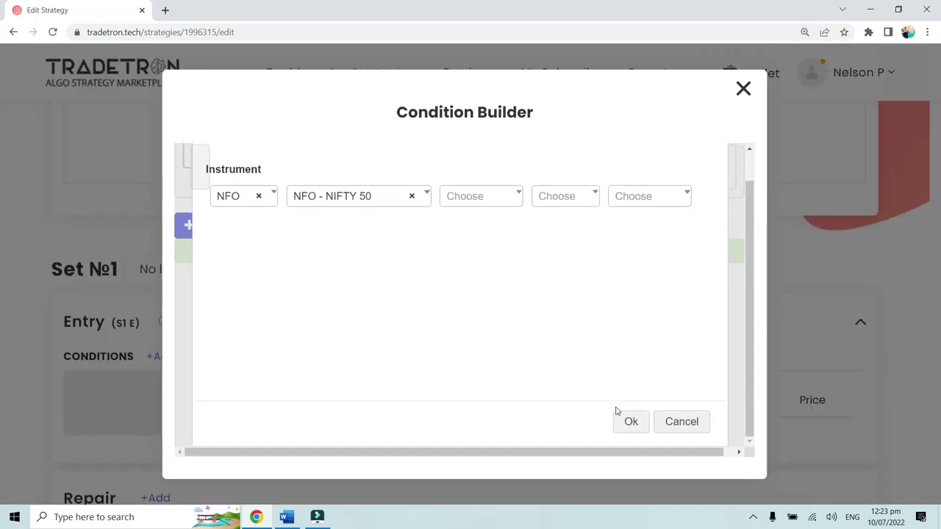
pyautogui.click(489, 202)
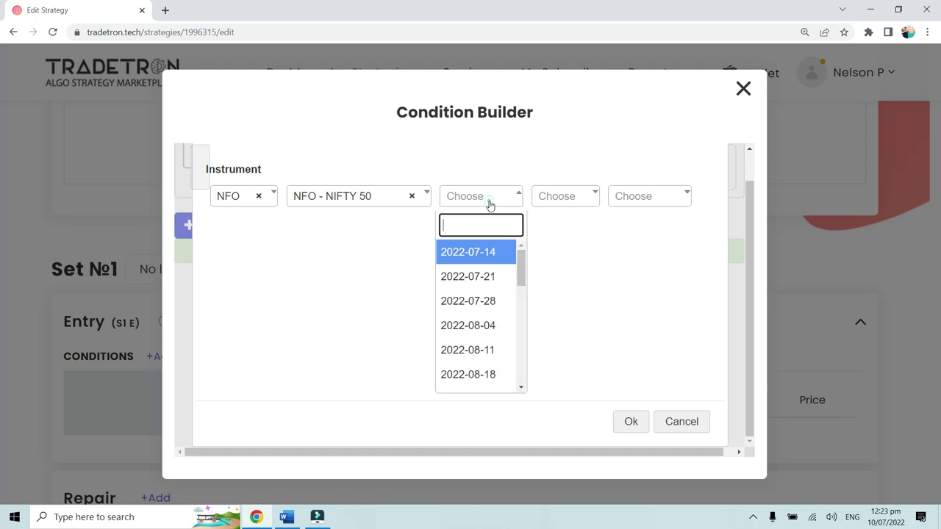
pyautogui.click(579, 252)
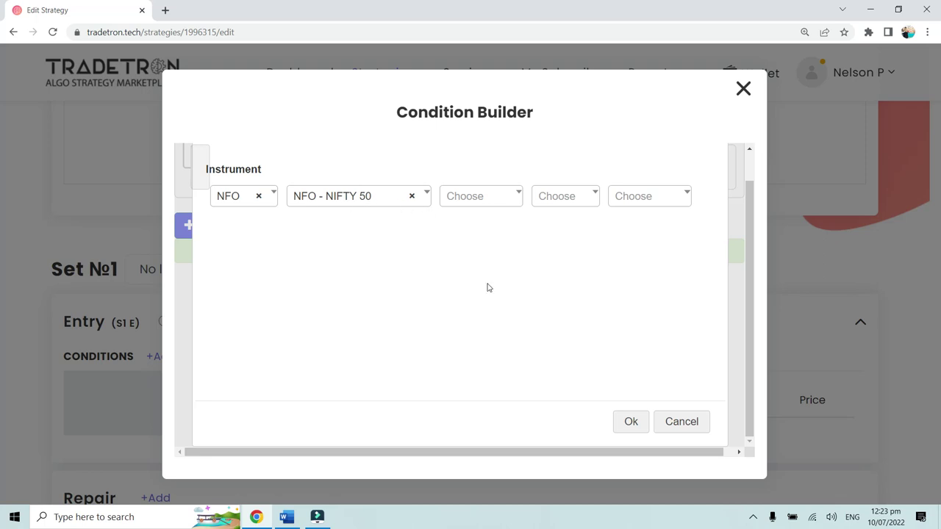
pyautogui.click(624, 423)
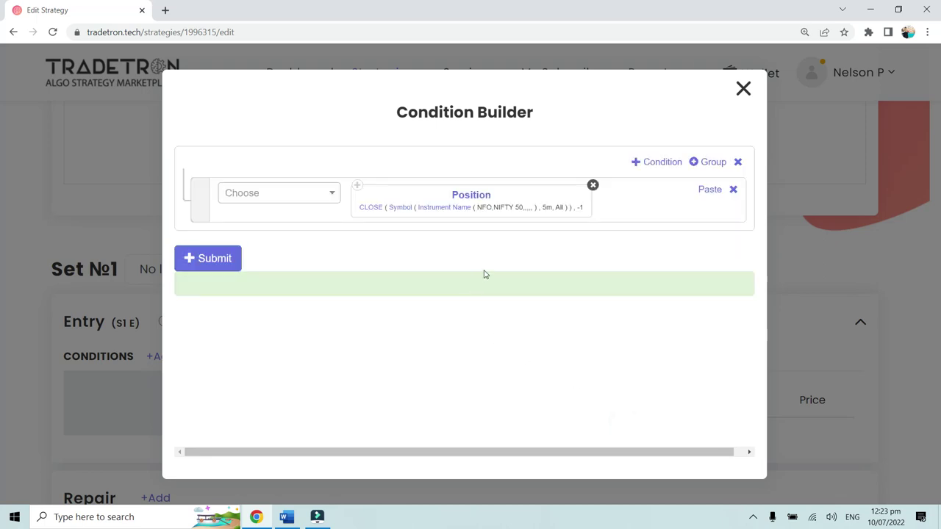
# Add a greater-than operator after the Position block
pyautogui.hotkey('ctrl', '+')
pyautogui.hotkey('ctrl', '+')
pyautogui.hotkey('ctrl', '+')
pyautogui.hotkey('ctrl', '+')
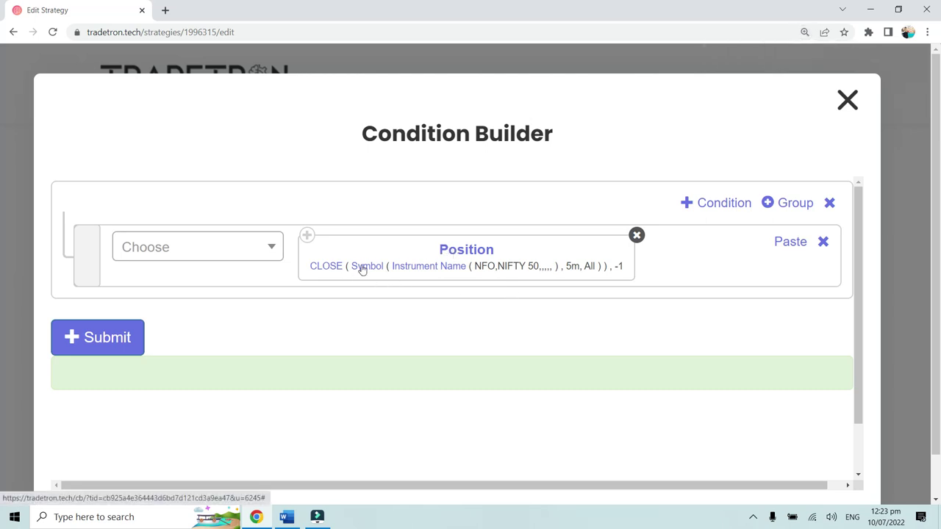
pyautogui.click(164, 247)
pyautogui.write('>')
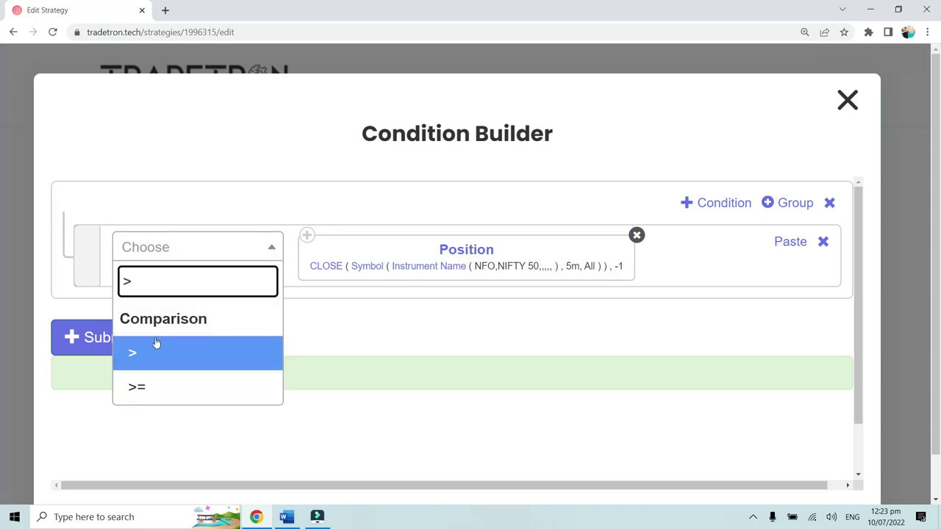
pyautogui.click(157, 349)
# Compare against a Number value of 17000 and add a second condition row under AND
pyautogui.click(196, 258)
pyautogui.write('Number')
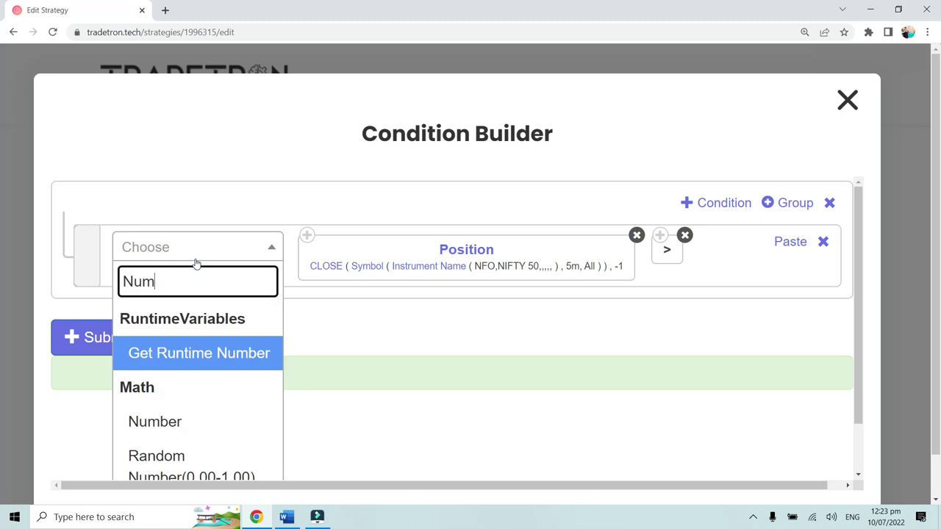
pyautogui.click(215, 419)
pyautogui.moveTo(294, 300); pyautogui.dragTo(246, 295)
pyautogui.write('1')
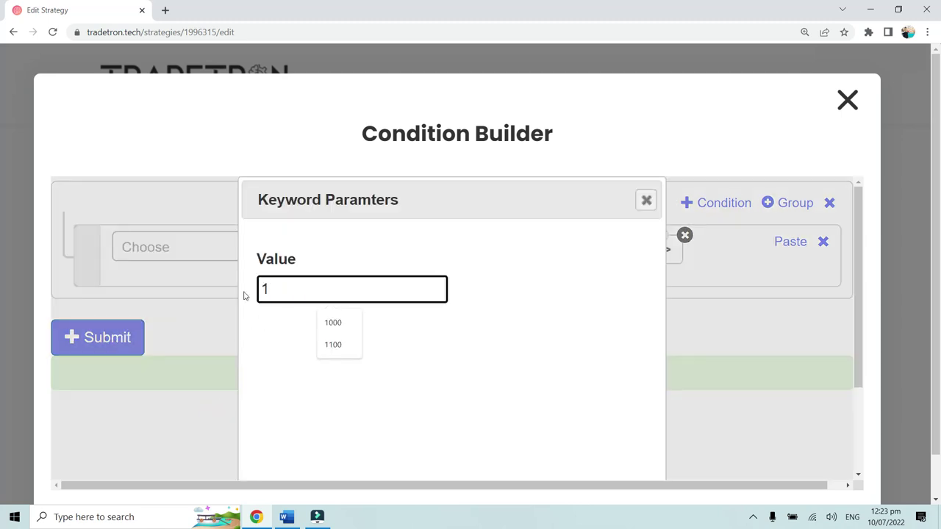
pyautogui.write('7000')
pyautogui.scroll(-2, 370, 279)
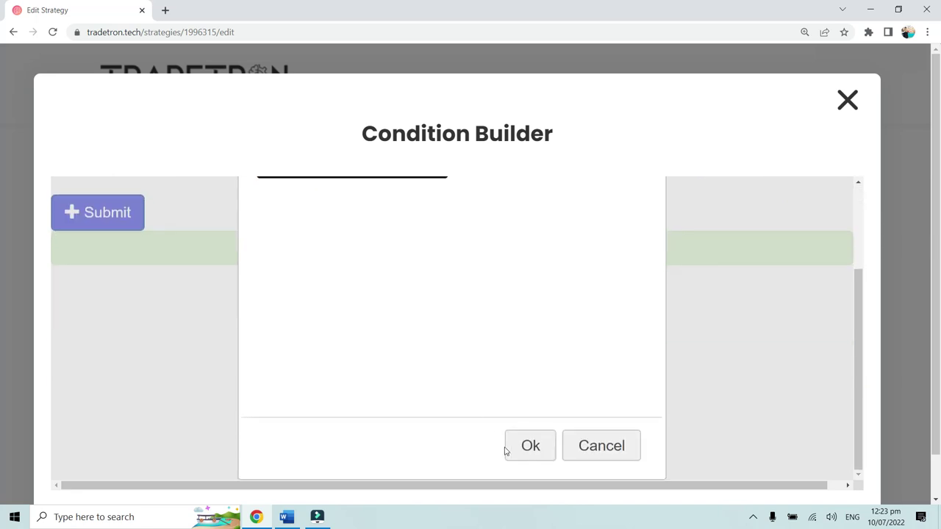
pyautogui.click(530, 445)
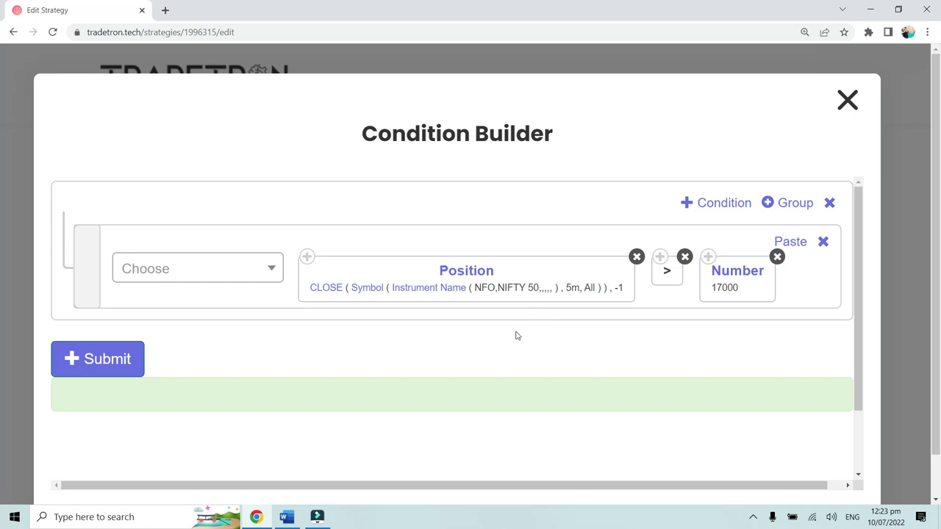
pyautogui.click(708, 204)
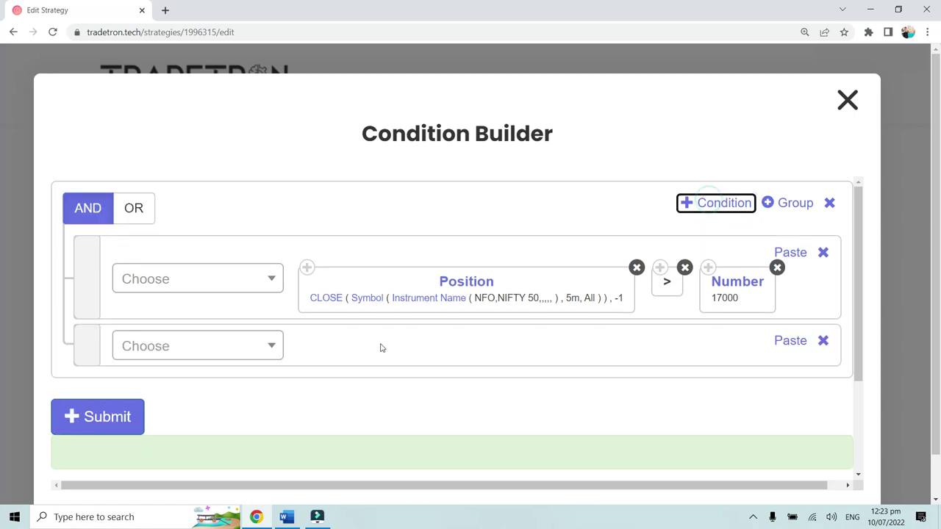
# Copy the Position, greater-than and Number 17000 blocks into the second condition row
pyautogui.click(305, 267)
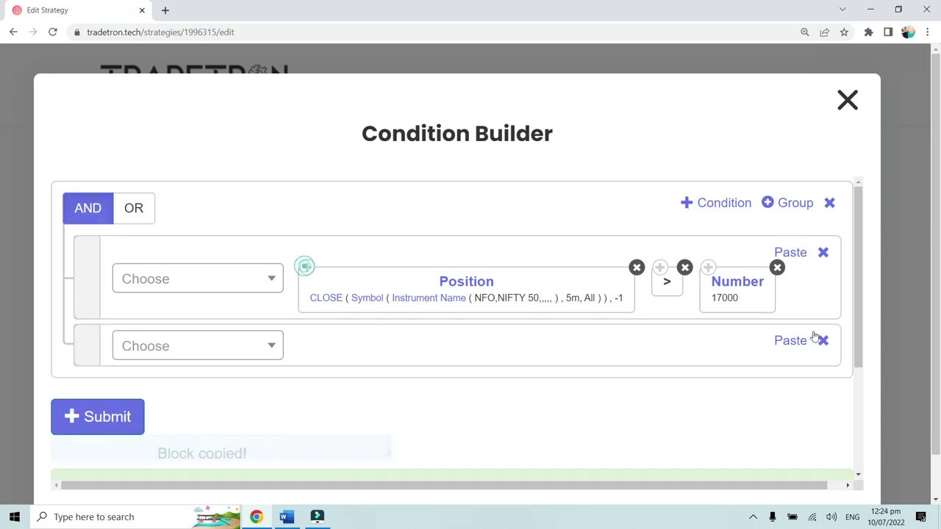
pyautogui.click(787, 342)
pyautogui.click(660, 269)
pyautogui.click(785, 341)
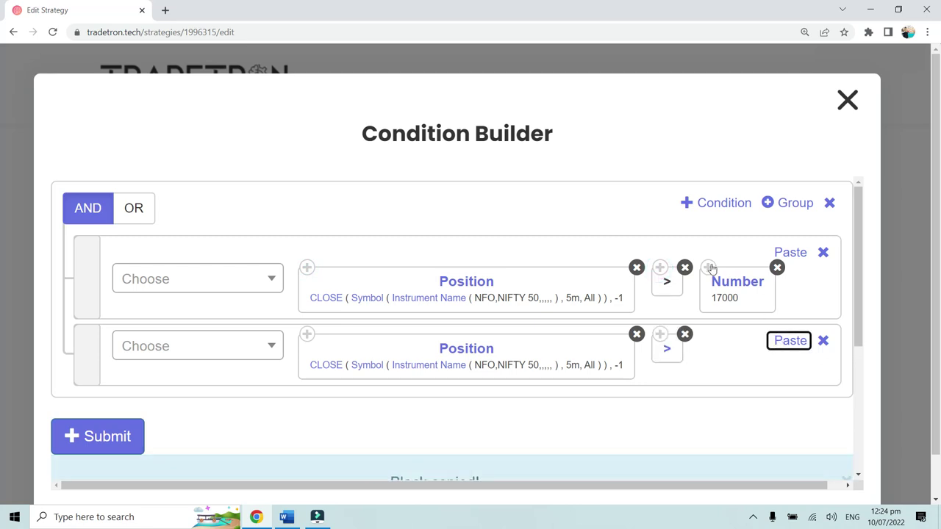
pyautogui.click(710, 267)
pyautogui.click(783, 342)
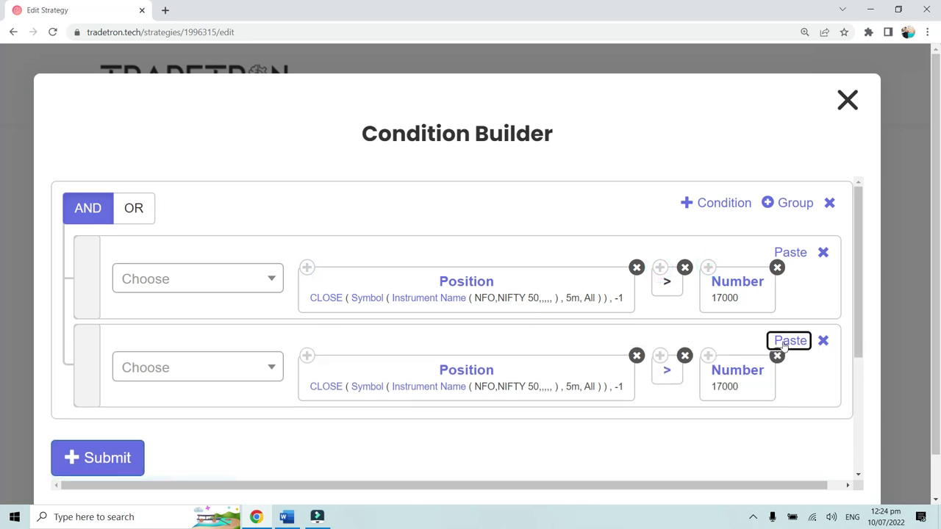
pyautogui.scroll(-1, 406, 320)
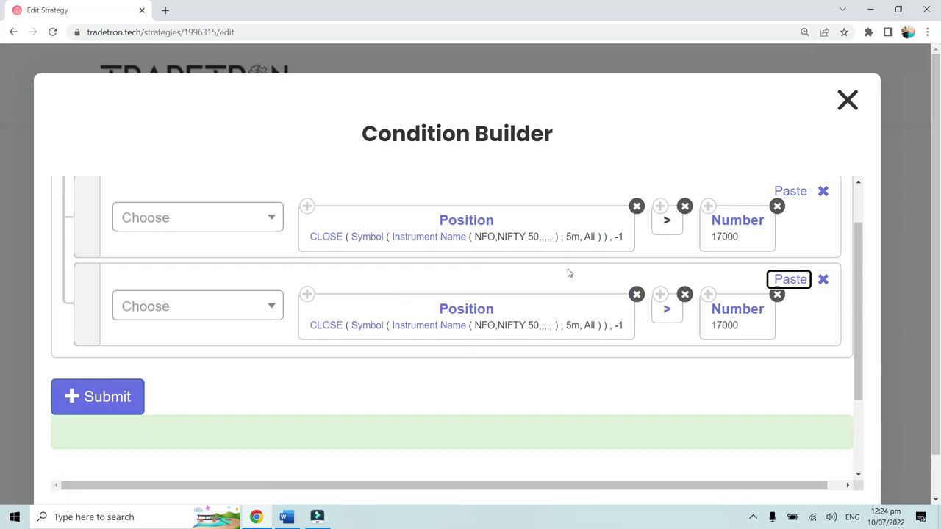
# Set the second row's NIFTY 50 expiry to Current Month and confirm
pyautogui.click(418, 332)
pyautogui.click(451, 297)
pyautogui.scroll(-2, 471, 316)
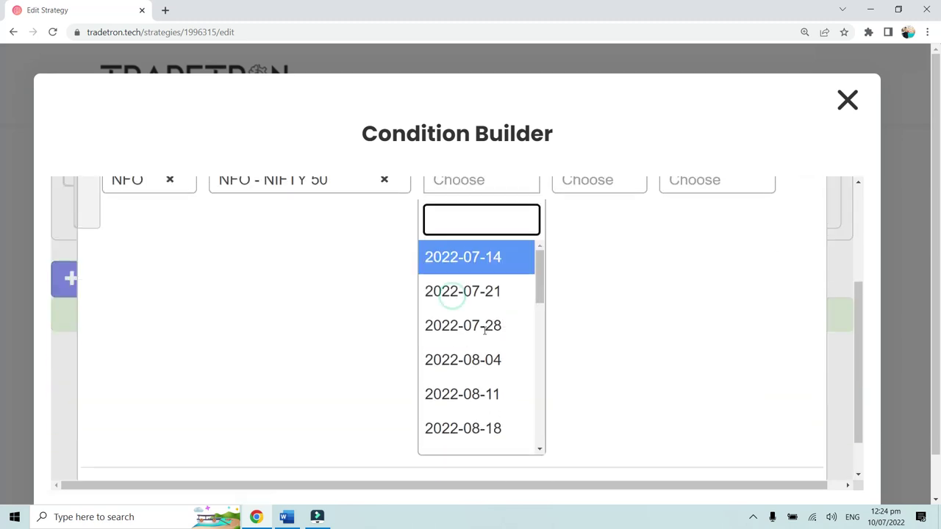
pyautogui.moveTo(540, 227); pyautogui.dragTo(540, 390)
pyautogui.click(497, 355)
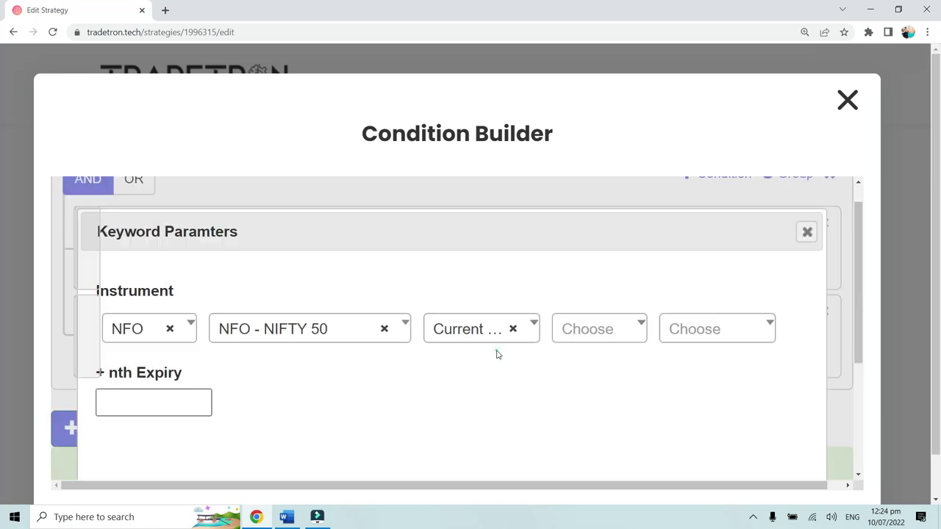
pyautogui.scroll(-2, 588, 371)
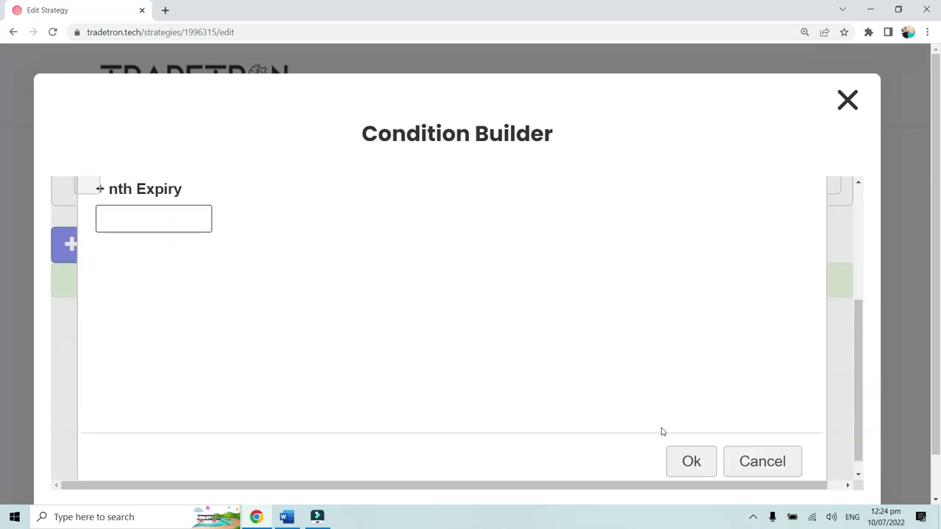
pyautogui.click(683, 460)
pyautogui.scroll(2, 410, 291)
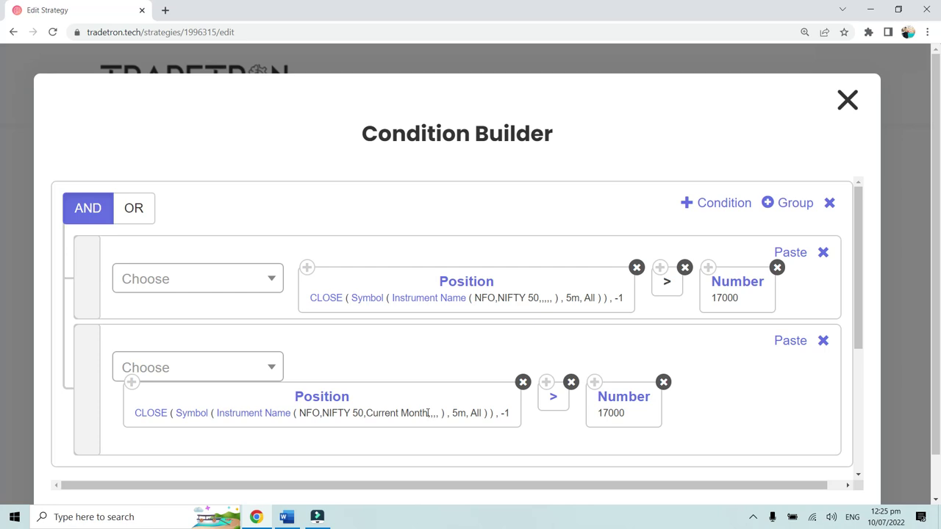
pyautogui.scroll(-1, 428, 413)
pyautogui.scroll(1, 428, 413)
pyautogui.scroll(-1, 427, 411)
pyautogui.scroll(1, 427, 410)
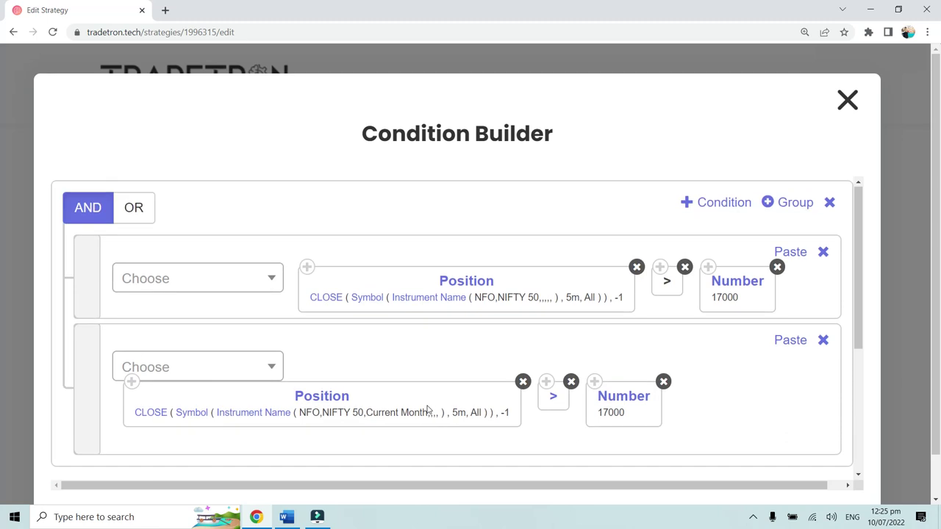
# Add a third condition row and paste the Position block into it
pyautogui.click(711, 206)
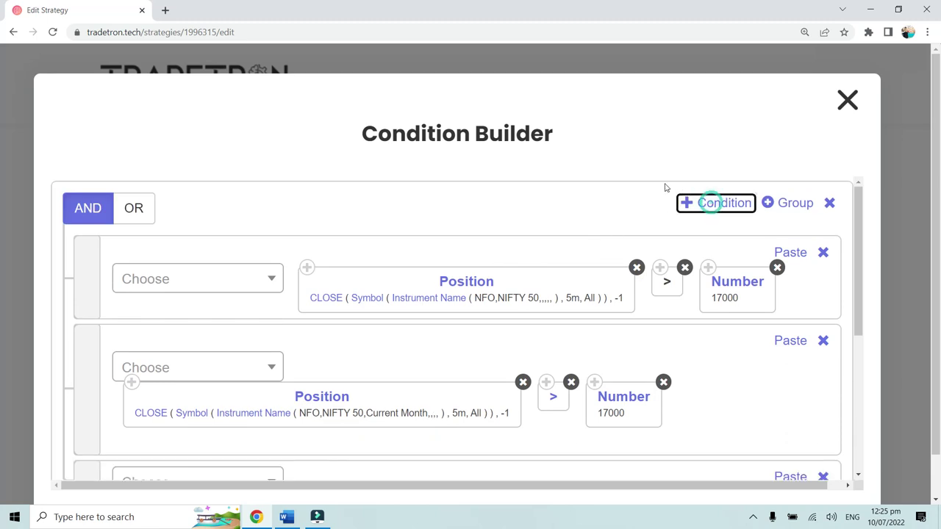
pyautogui.scroll(-1, 550, 189)
pyautogui.scroll(-1, 550, 189)
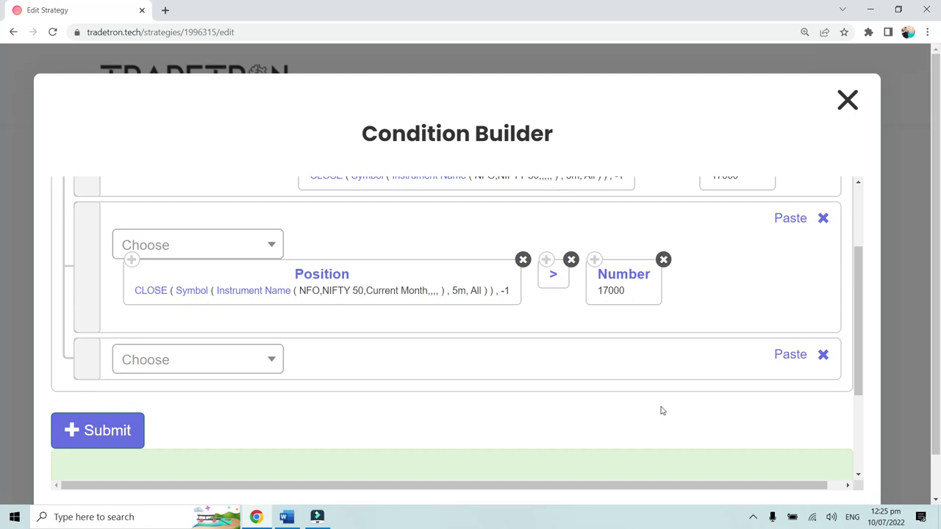
pyautogui.click(473, 300)
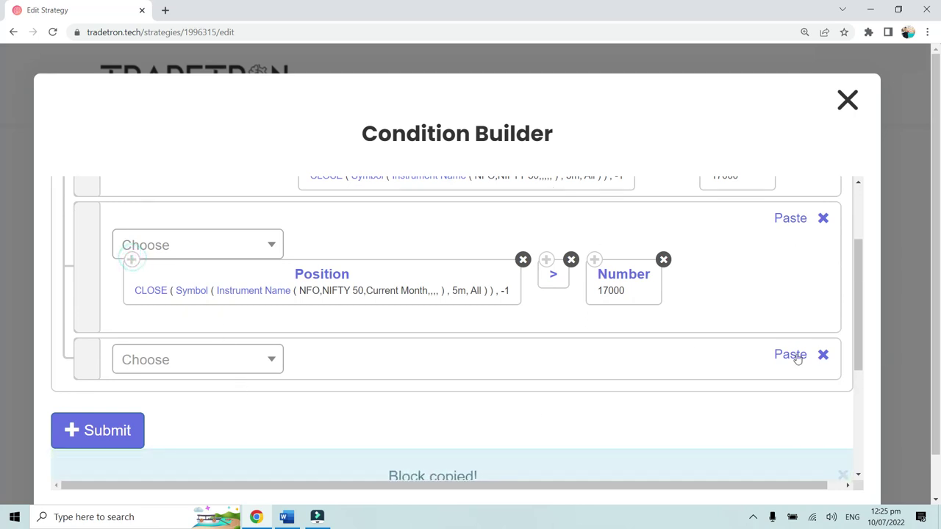
pyautogui.click(791, 354)
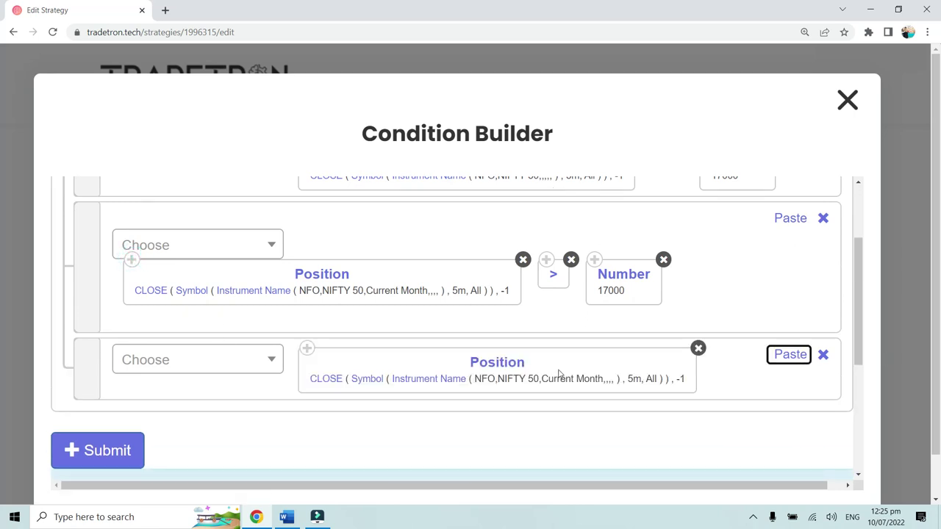
# Give the third row's instrument Current Month expiry and CE option type
pyautogui.click(426, 383)
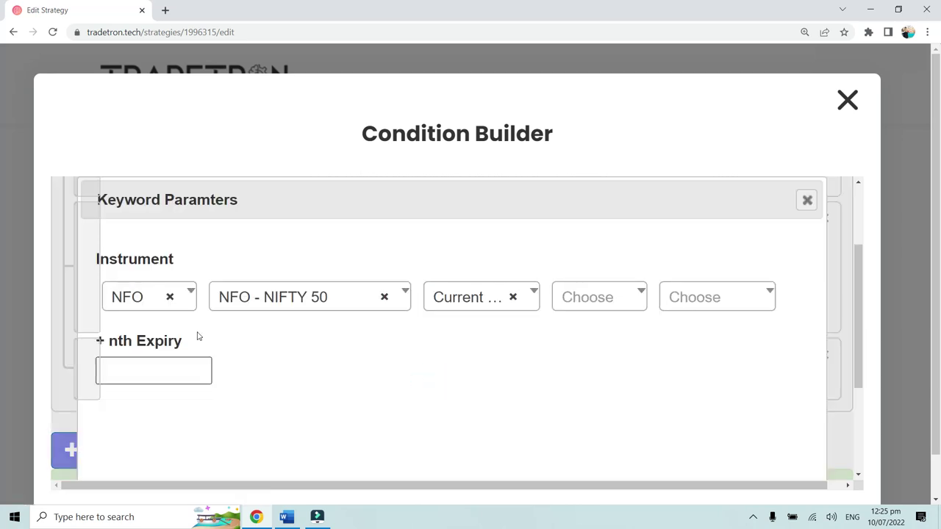
pyautogui.click(443, 306)
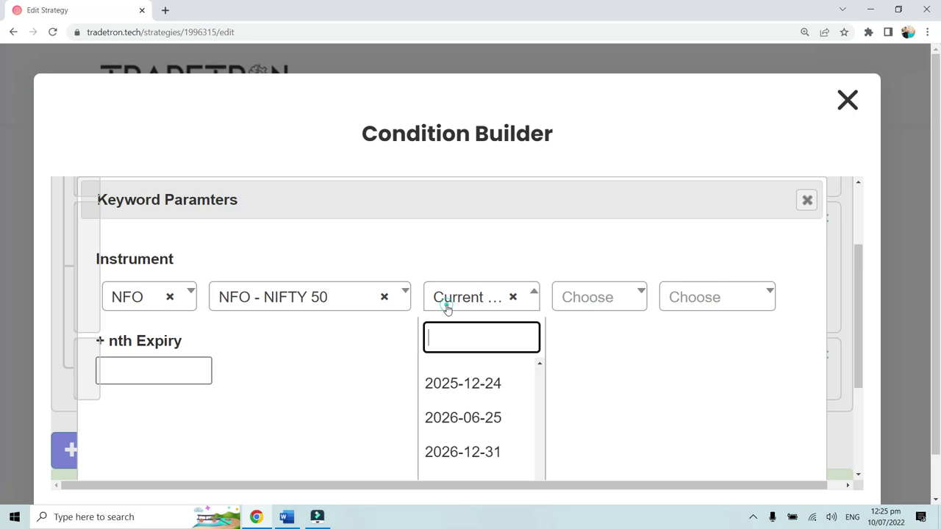
pyautogui.scroll(-2, 518, 357)
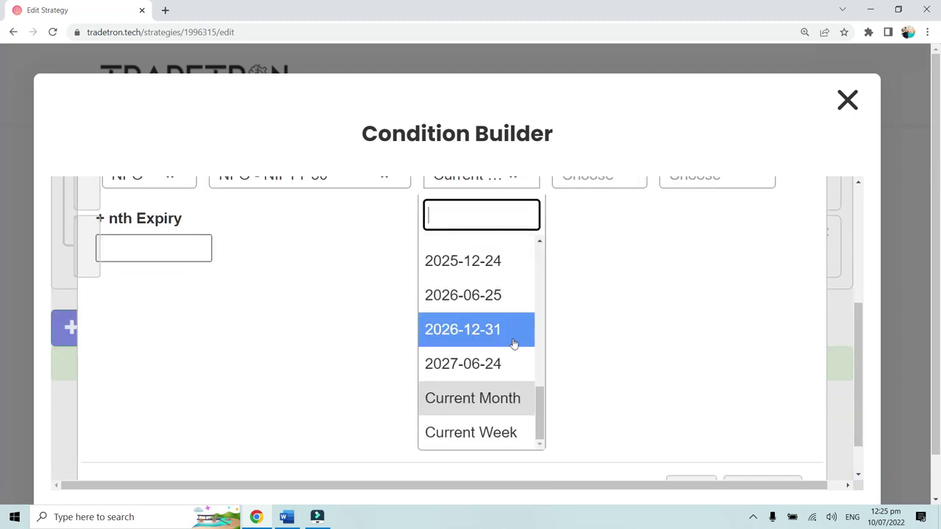
pyautogui.click(488, 432)
pyautogui.scroll(1, 640, 364)
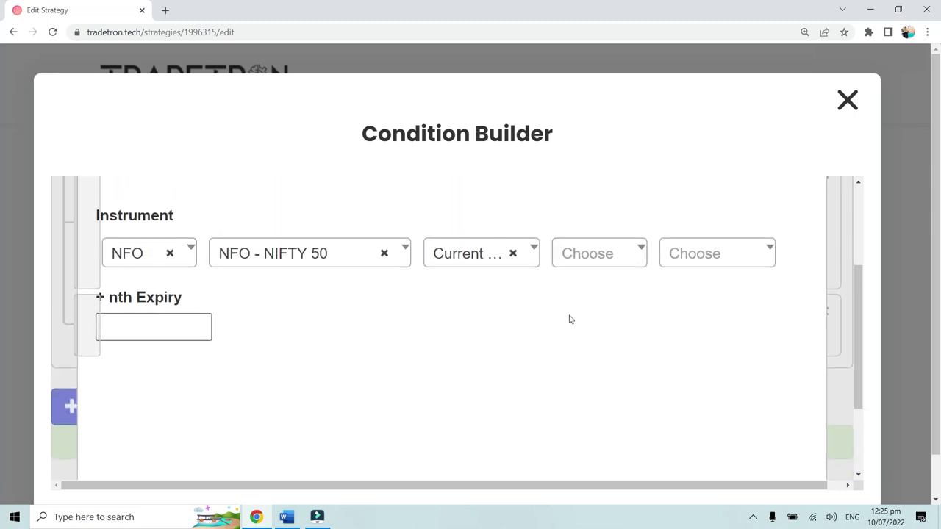
pyautogui.click(592, 263)
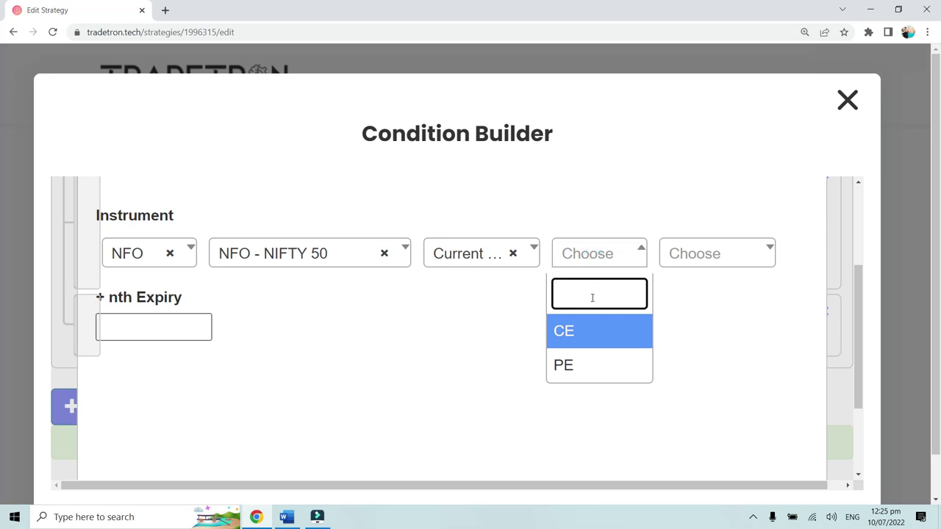
pyautogui.click(589, 335)
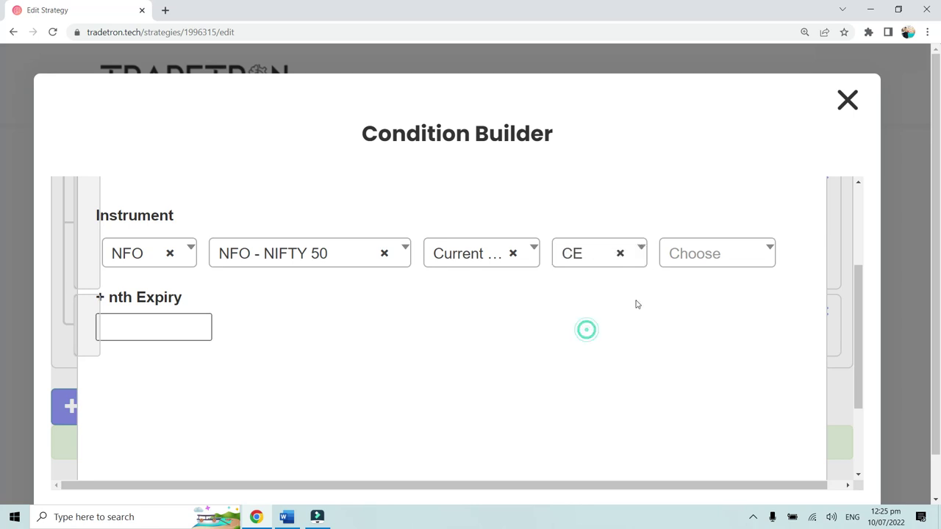
# Choose ATM from the bottom of the strike list
pyautogui.click(690, 263)
pyautogui.scroll(-5, 740, 361)
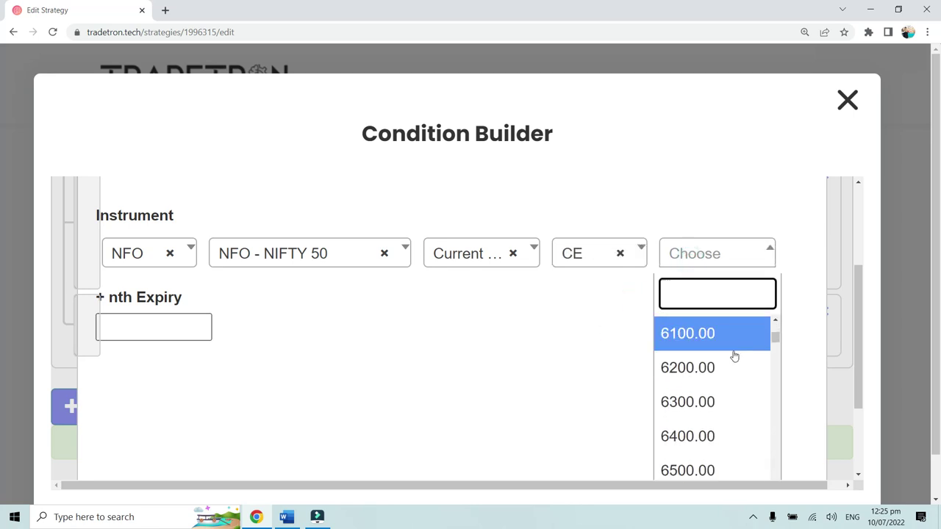
pyautogui.scroll(-1, 588, 366)
pyautogui.scroll(-1, 588, 366)
pyautogui.hotkey('ctrl', '-')
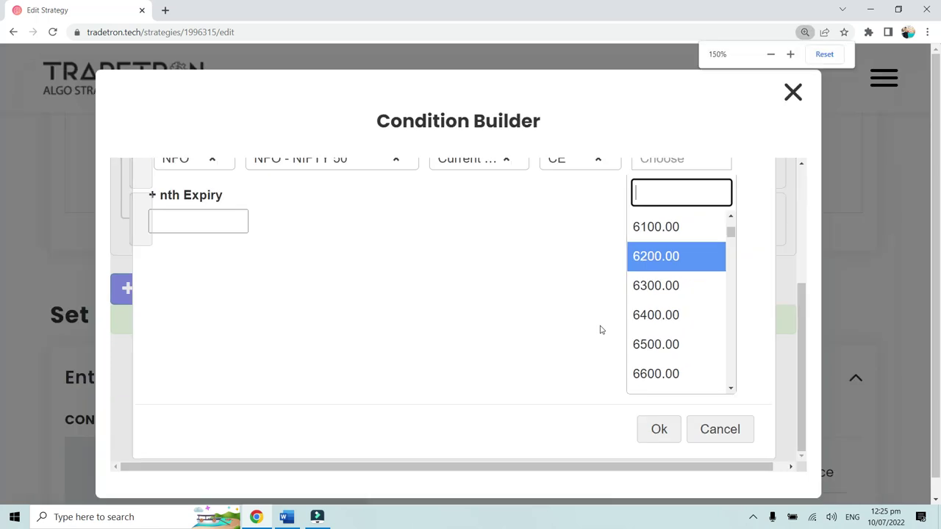
pyautogui.scroll(-1, 672, 318)
pyautogui.click(730, 229)
pyautogui.moveTo(730, 229); pyautogui.dragTo(729, 280)
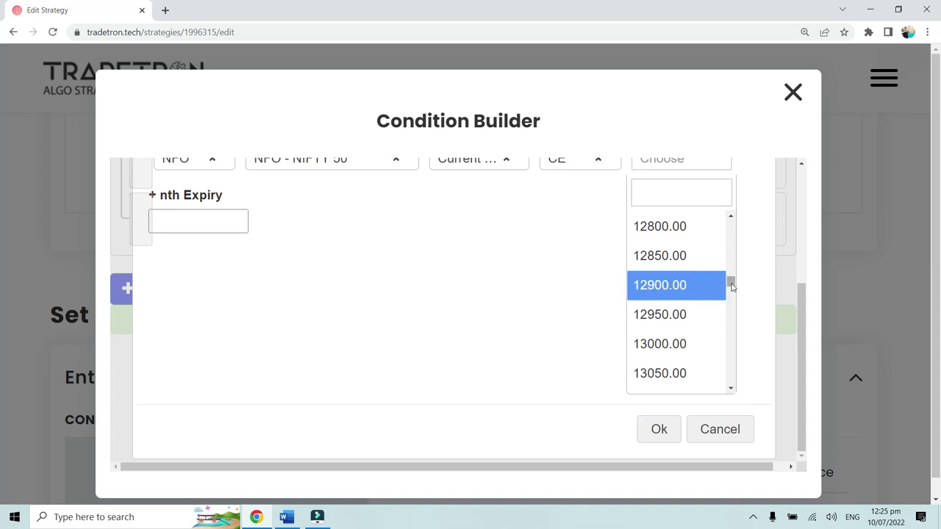
pyautogui.moveTo(730, 284); pyautogui.dragTo(728, 387)
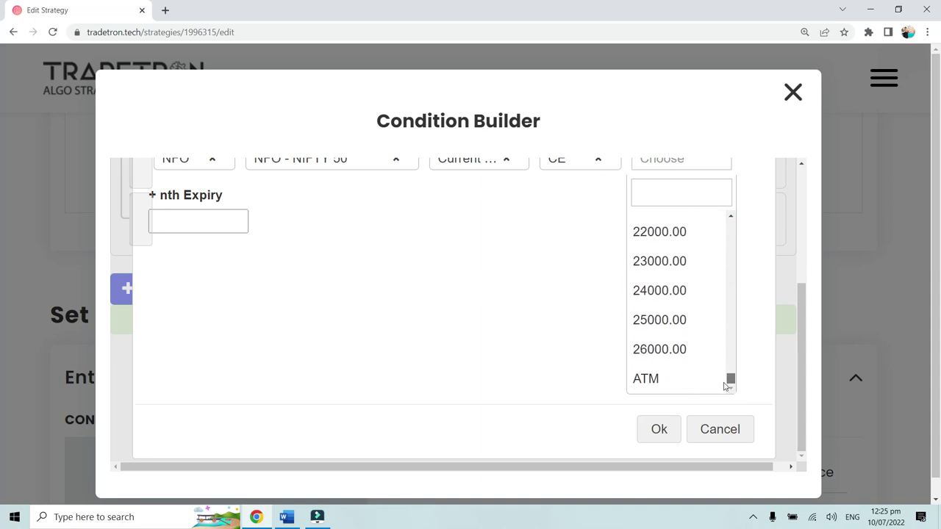
pyautogui.click(674, 379)
pyautogui.scroll(2, 516, 343)
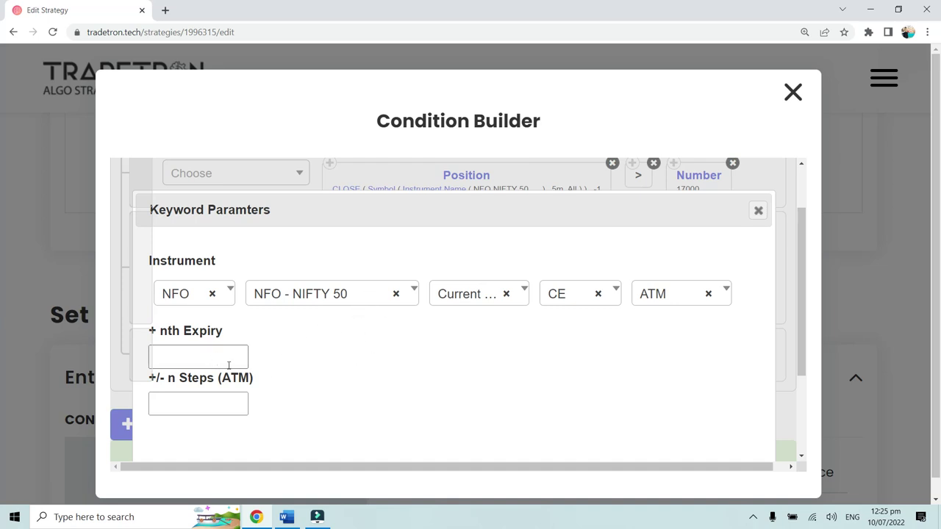
# Try values in the nth Expiry field, then leave it empty
pyautogui.click(188, 359)
pyautogui.write('1')
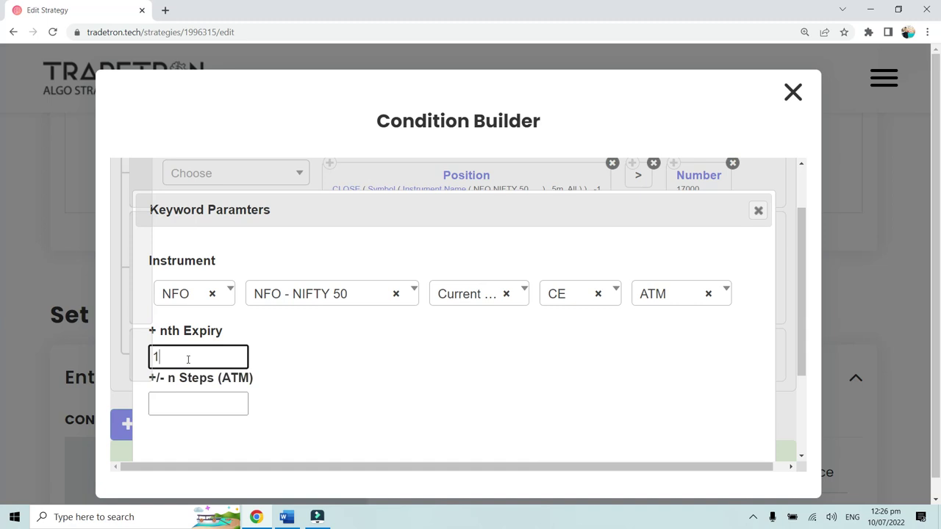
pyautogui.click(299, 371)
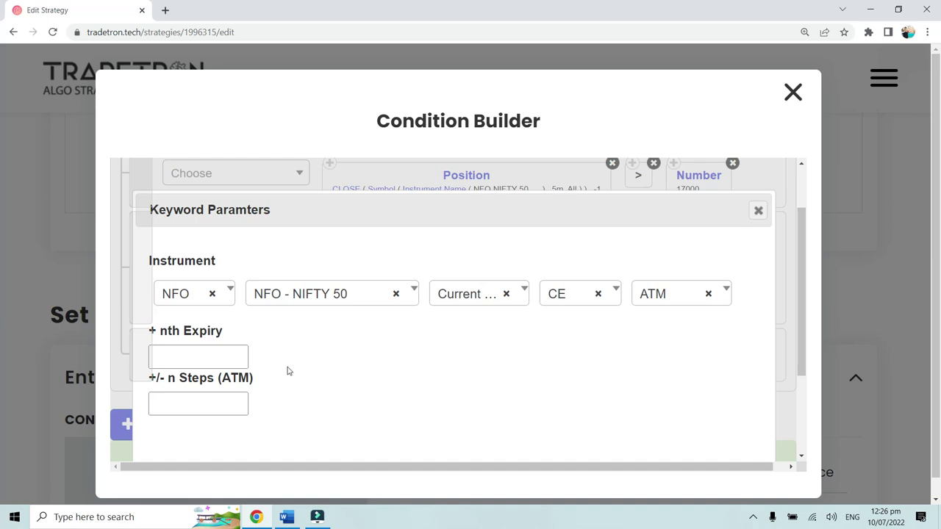
pyautogui.click(175, 358)
pyautogui.click(175, 358)
pyautogui.write('0')
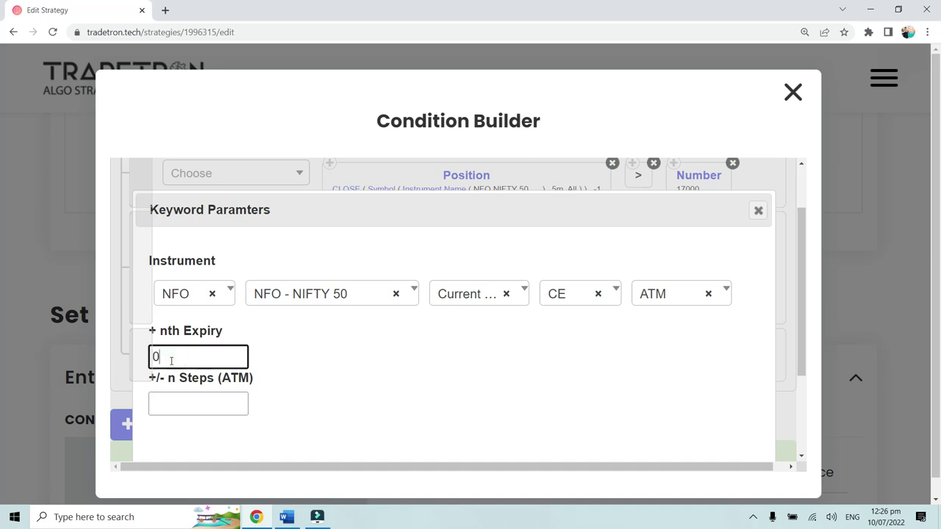
pyautogui.press('BackSpace')
pyautogui.click(293, 334)
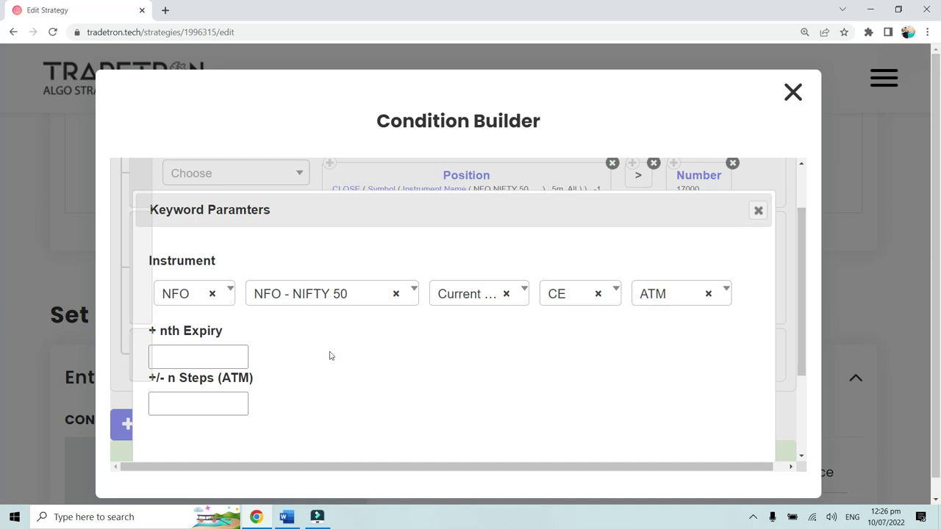
pyautogui.click(196, 353)
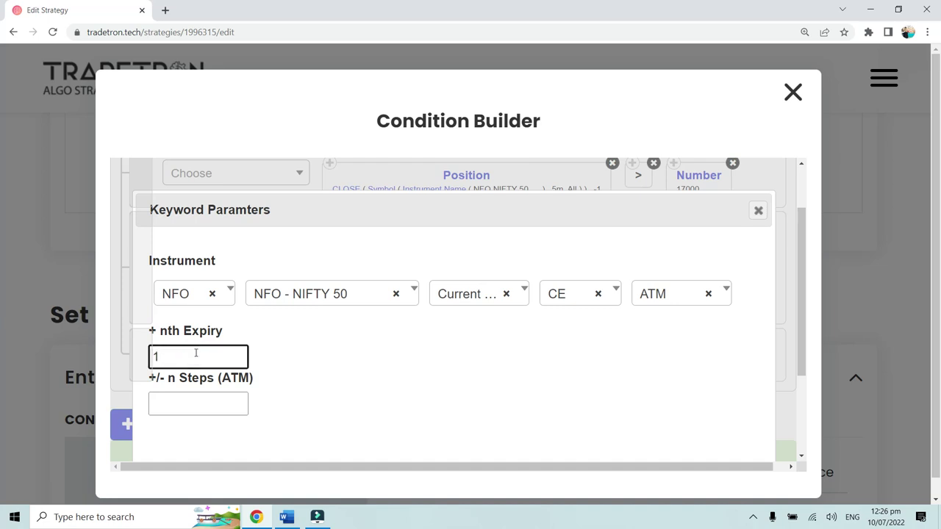
pyautogui.write('2')
pyautogui.press('BackSpace')
pyautogui.click(269, 343)
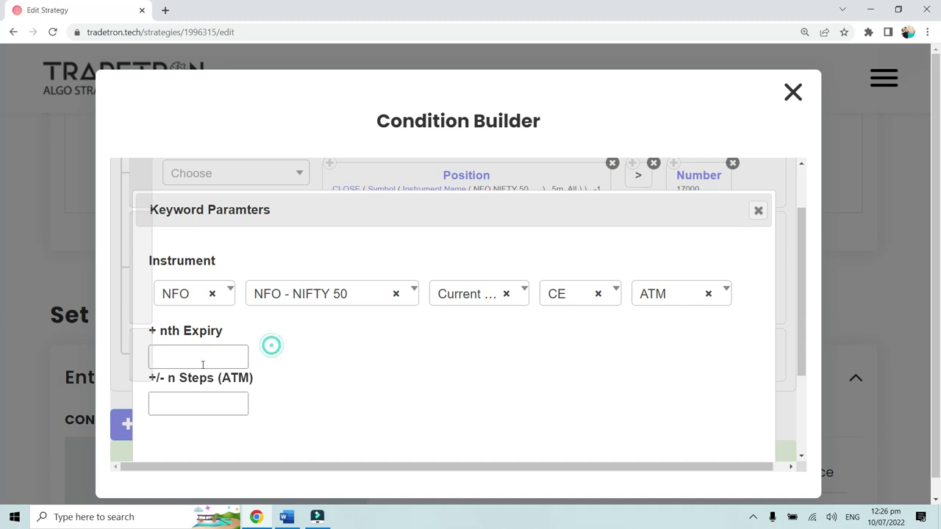
pyautogui.click(195, 365)
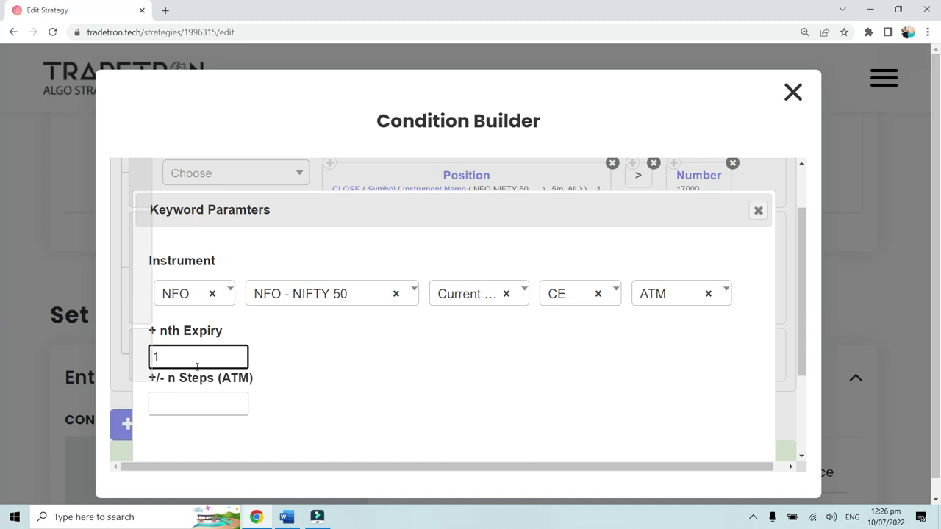
pyautogui.click(272, 361)
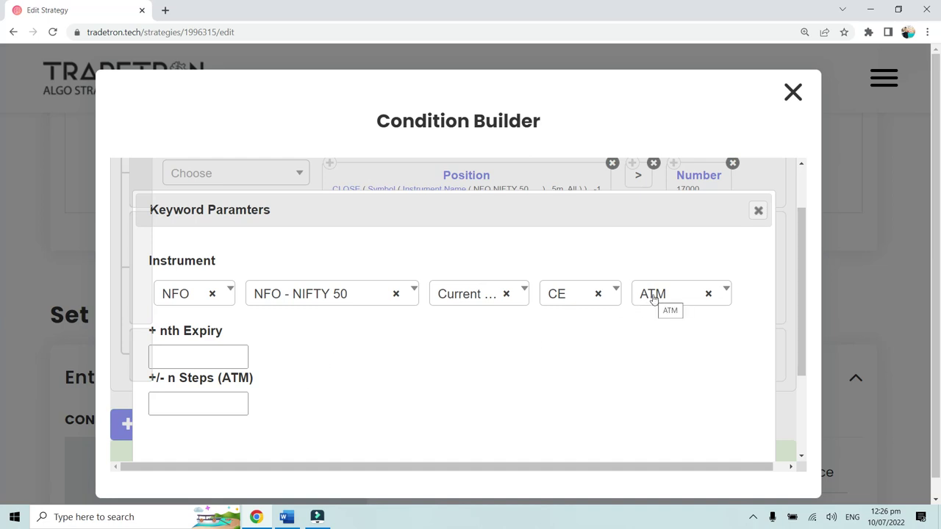
# Enter 1 in the +/- n Steps (ATM) field
pyautogui.click(233, 395)
pyautogui.click(187, 409)
pyautogui.write('2')
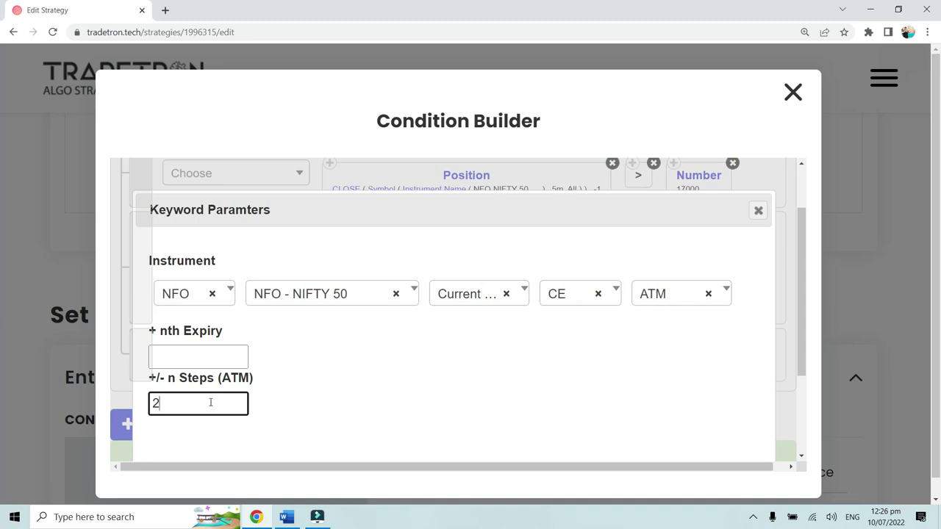
pyautogui.doubleClick(173, 406)
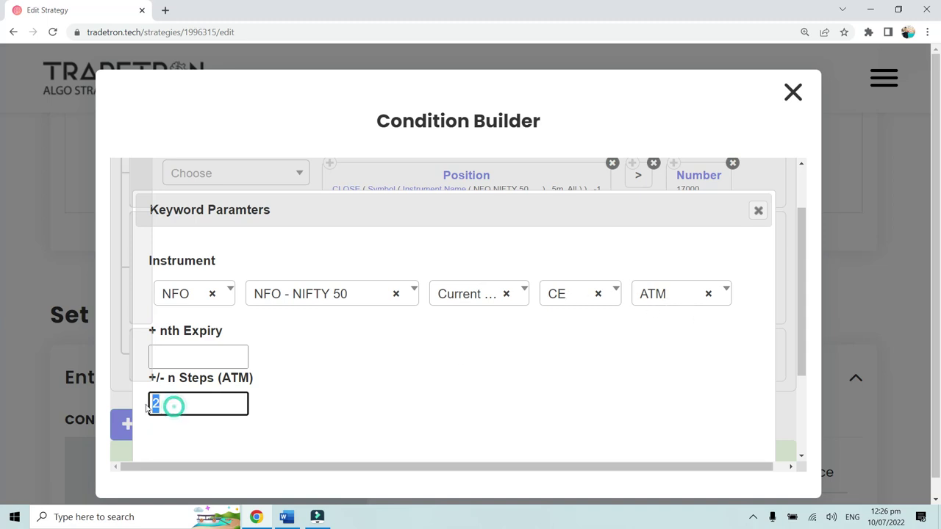
pyautogui.write('-2')
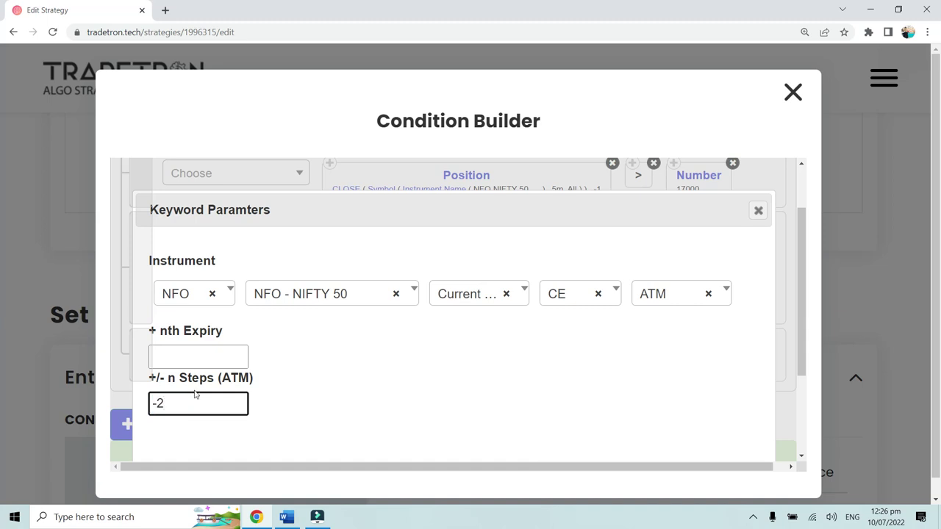
pyautogui.doubleClick(172, 404)
pyautogui.write('1')
pyautogui.moveTo(211, 405); pyautogui.dragTo(153, 405)
pyautogui.write('1')
pyautogui.scroll(-3, 399, 401)
# Apply the 1-step parameters, then reopen them, clear the steps value and apply again
pyautogui.click(657, 429)
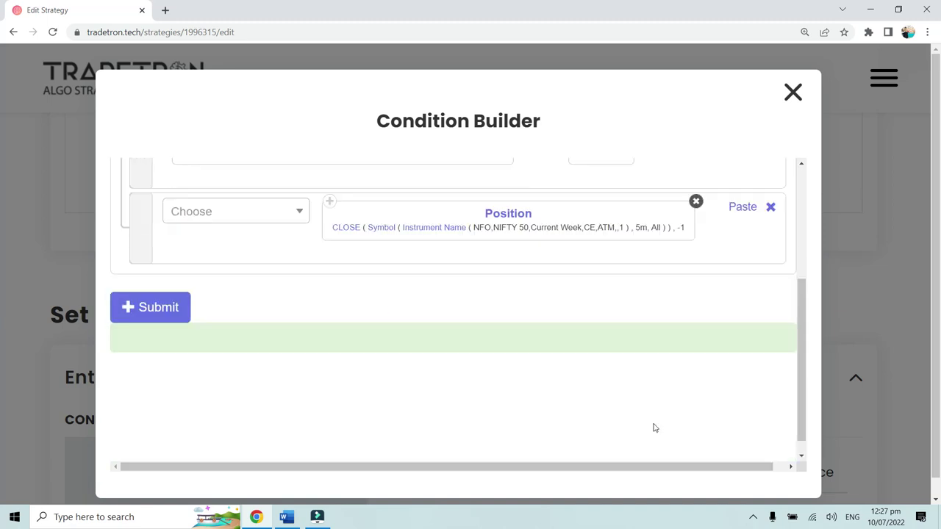
pyautogui.scroll(2, 565, 366)
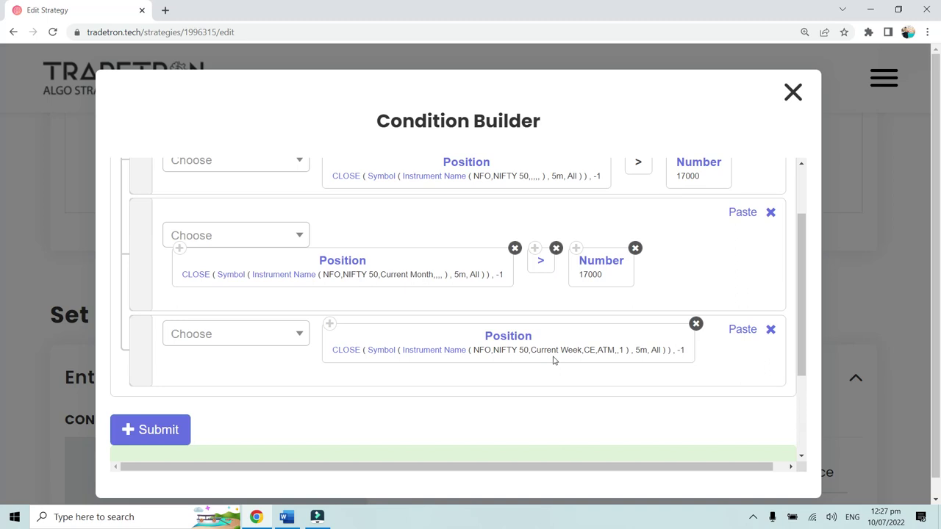
pyautogui.click(443, 351)
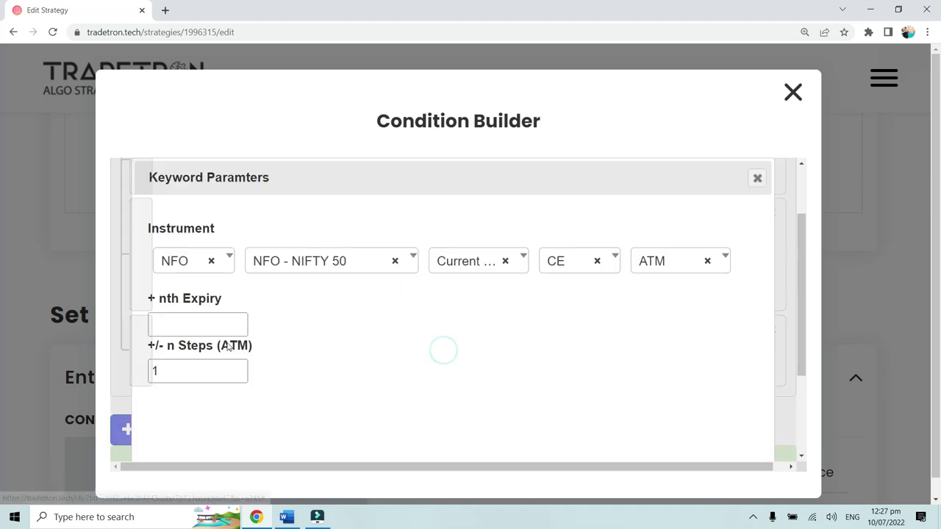
pyautogui.doubleClick(177, 360)
pyautogui.press('BackSpace')
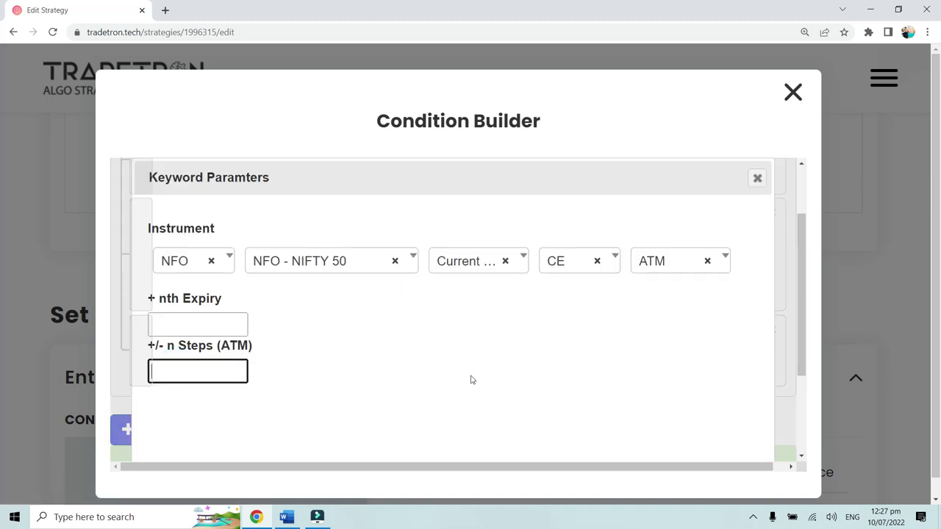
pyautogui.scroll(-2, 471, 380)
pyautogui.click(657, 390)
pyautogui.scroll(3, 576, 351)
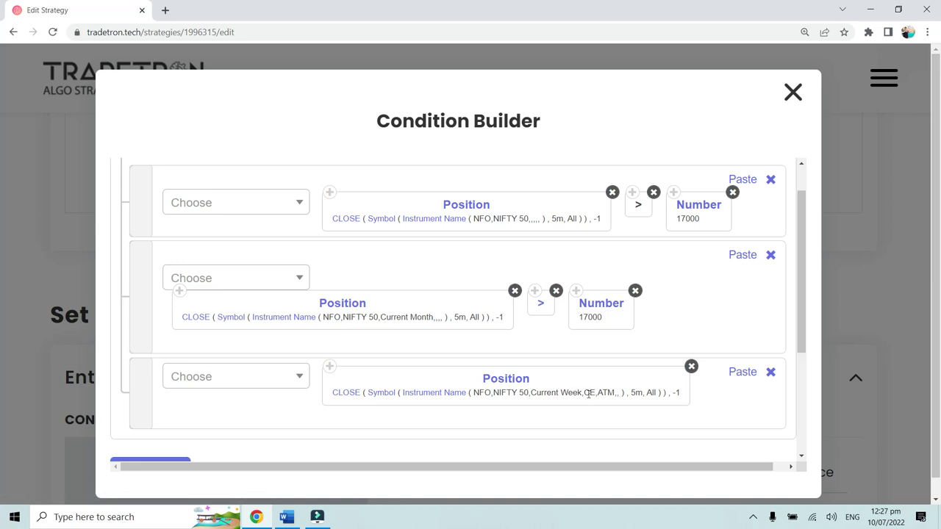
# Zoom the page to 175% and scroll to review the conditions
pyautogui.hotkey('ctrl', '+')
pyautogui.scroll(-1, 541, 390)
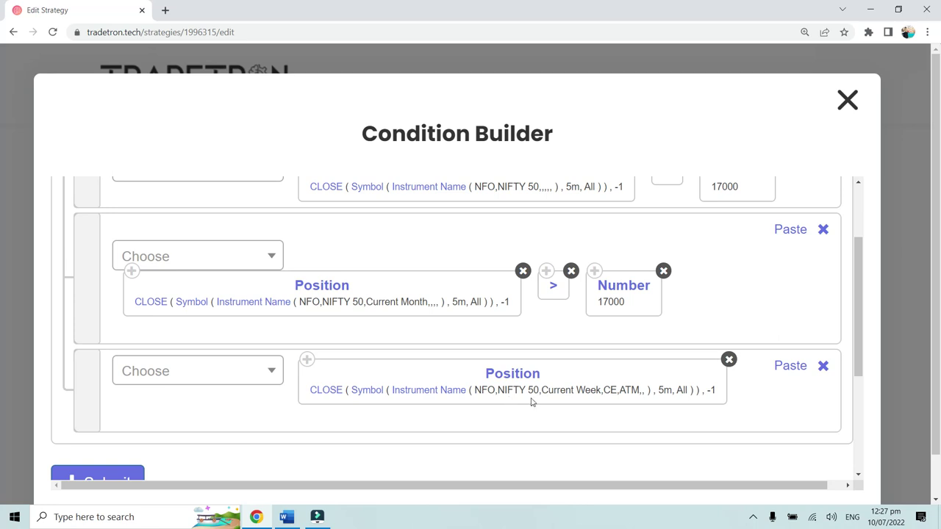
pyautogui.scroll(1, 532, 400)
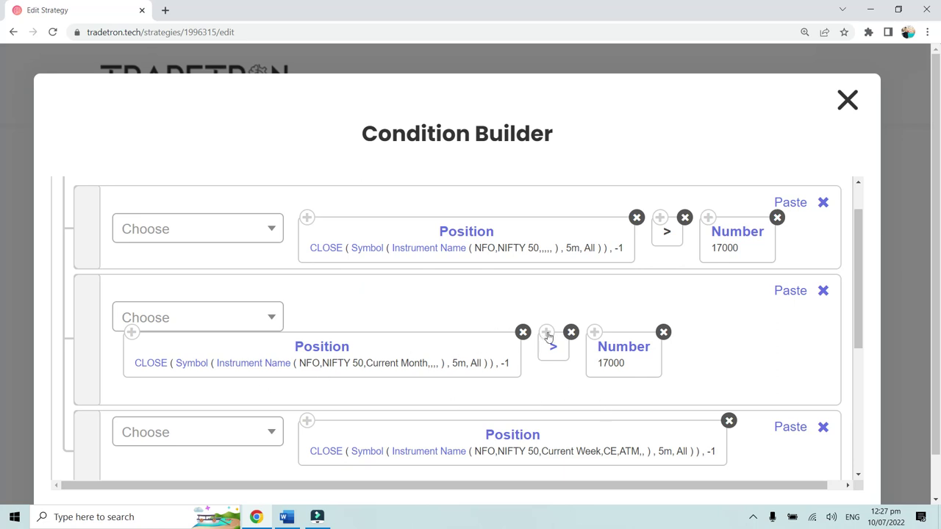
# Paste the > operator and a Number into the third row, changing 17000 to 150
pyautogui.click(791, 427)
pyautogui.click(597, 333)
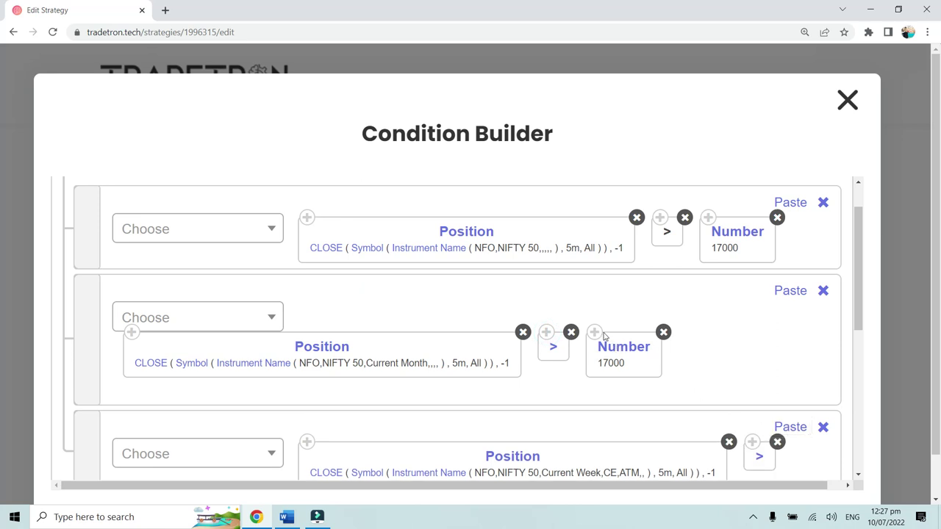
pyautogui.scroll(-1, 691, 352)
pyautogui.click(779, 362)
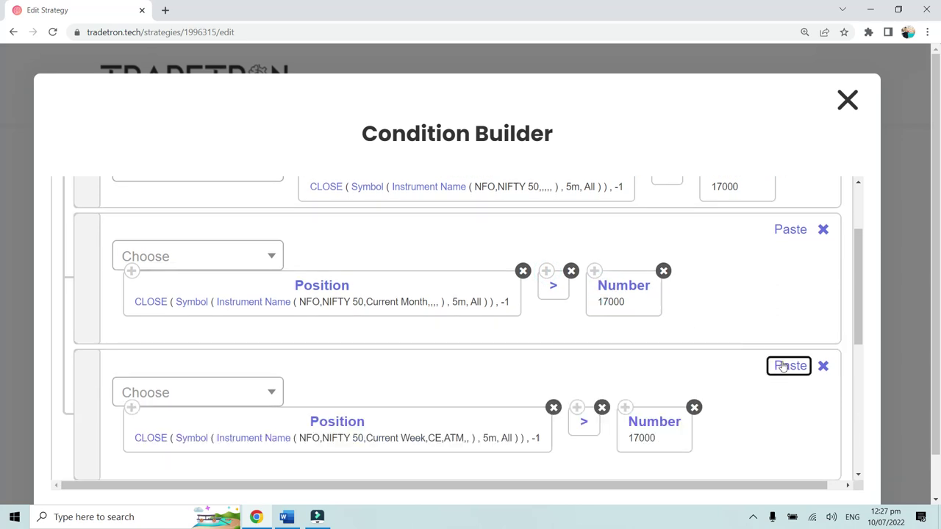
pyautogui.click(653, 420)
pyautogui.doubleClick(325, 288)
pyautogui.write('150')
pyautogui.scroll(-3, 514, 353)
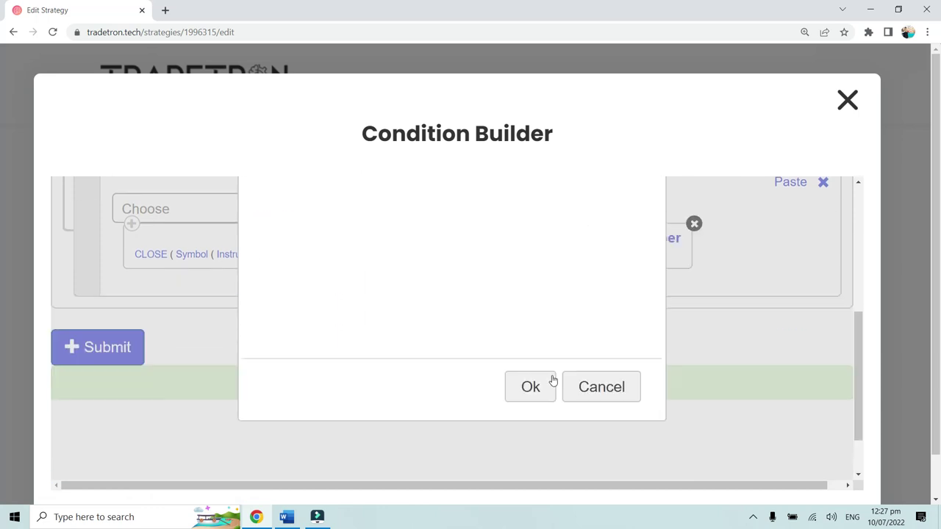
pyautogui.click(531, 386)
# Review the conditions and open the third condition's instrument parameters
pyautogui.scroll(1, 622, 369)
pyautogui.scroll(2, 253, 332)
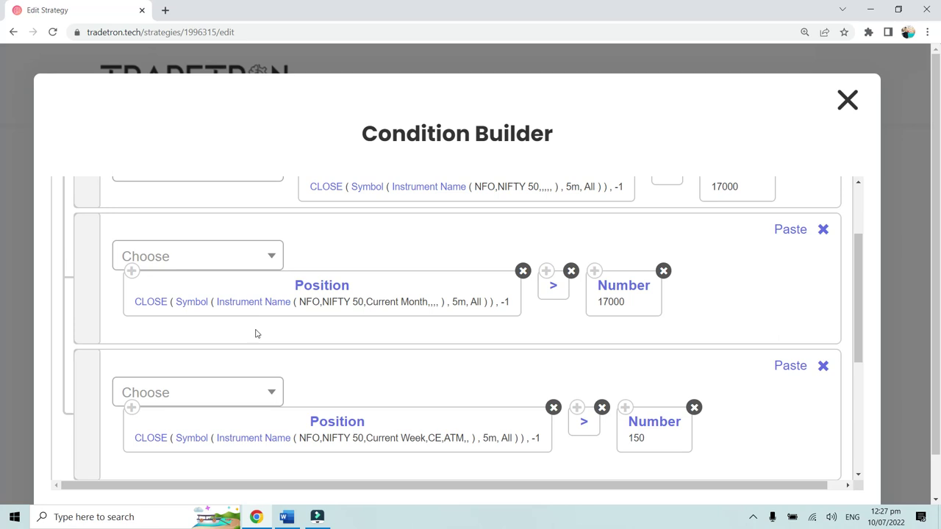
pyautogui.scroll(-2, 309, 374)
pyautogui.scroll(1, 340, 378)
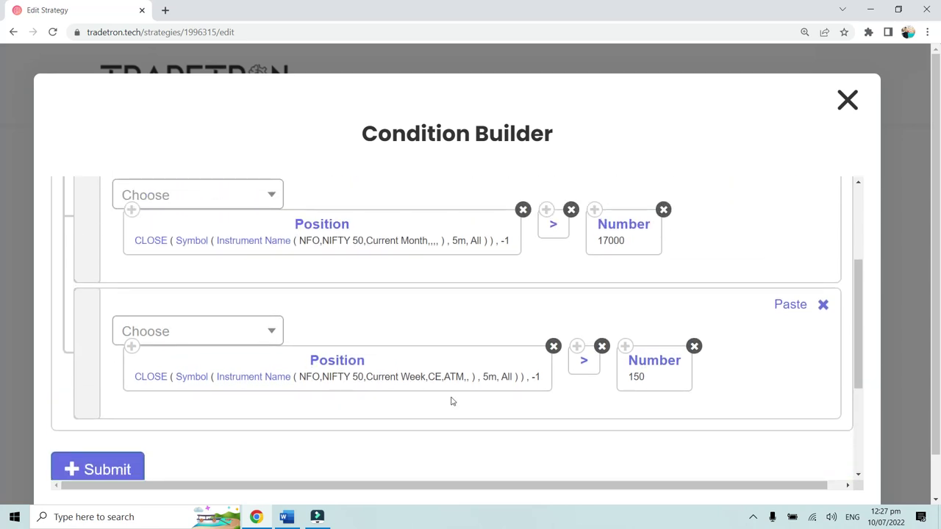
pyautogui.scroll(3, 451, 400)
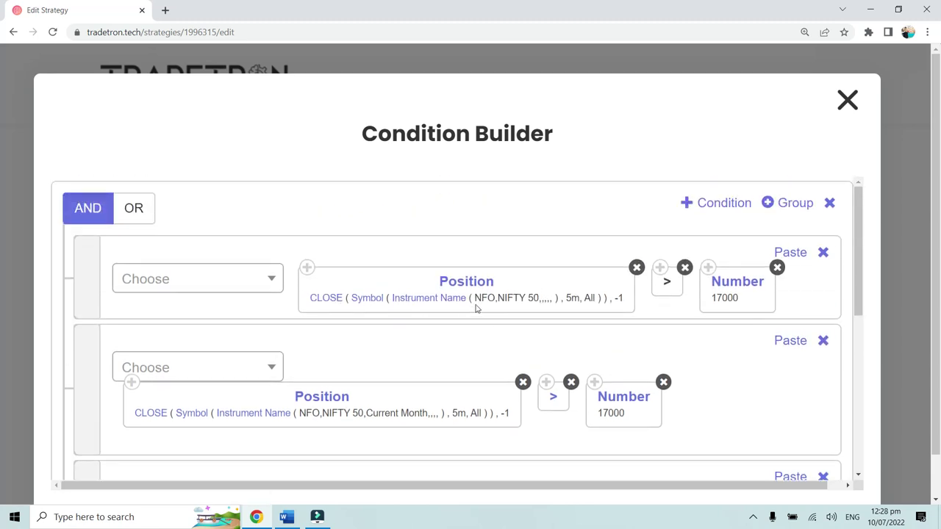
pyautogui.scroll(-1, 433, 390)
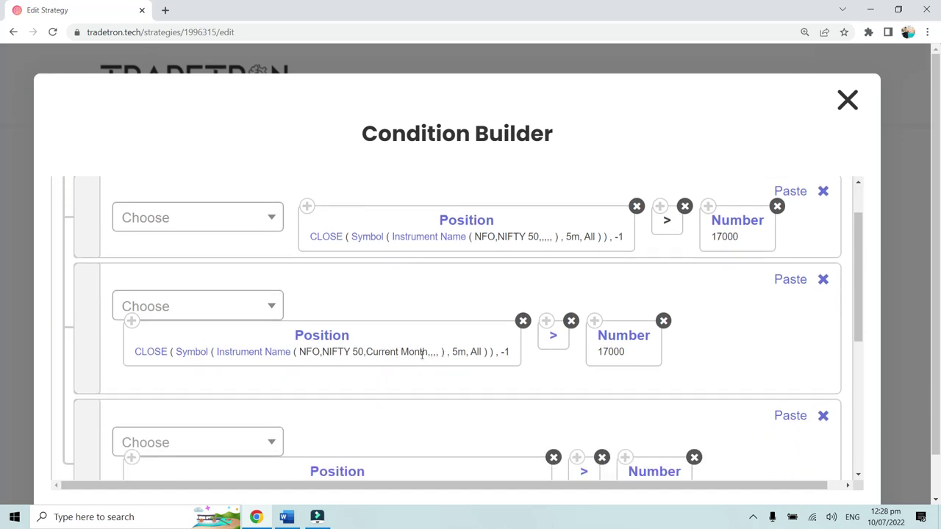
pyautogui.scroll(-2, 408, 352)
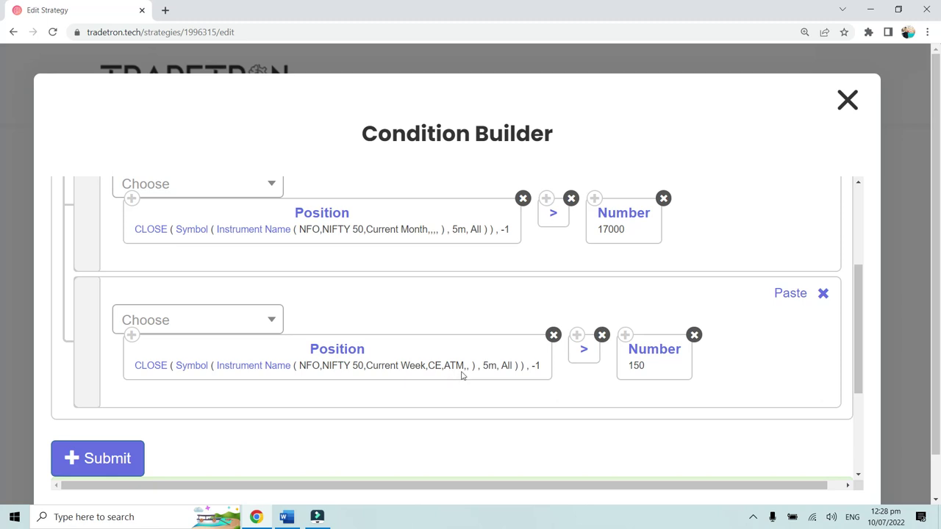
pyautogui.click(278, 372)
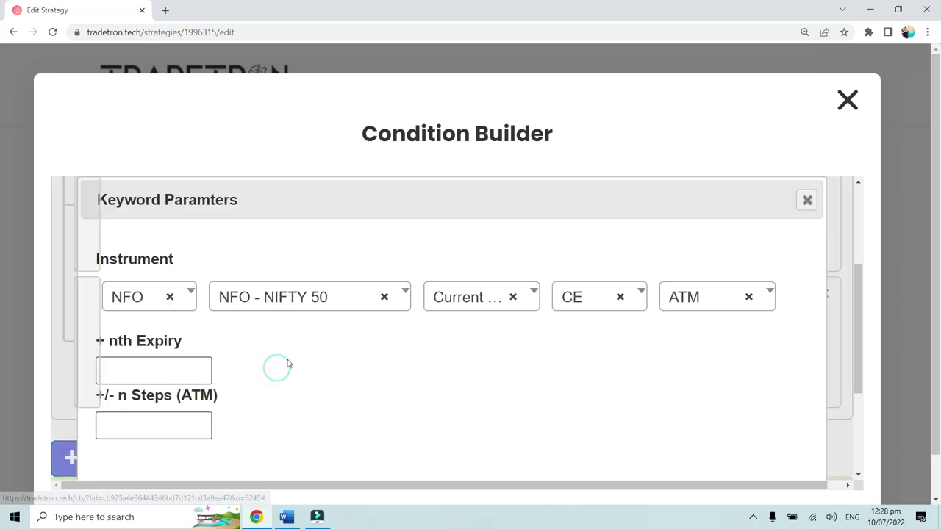
# Keep CE as the option type and set the ATM steps value to -2
pyautogui.click(588, 302)
pyautogui.click(589, 302)
pyautogui.click(125, 424)
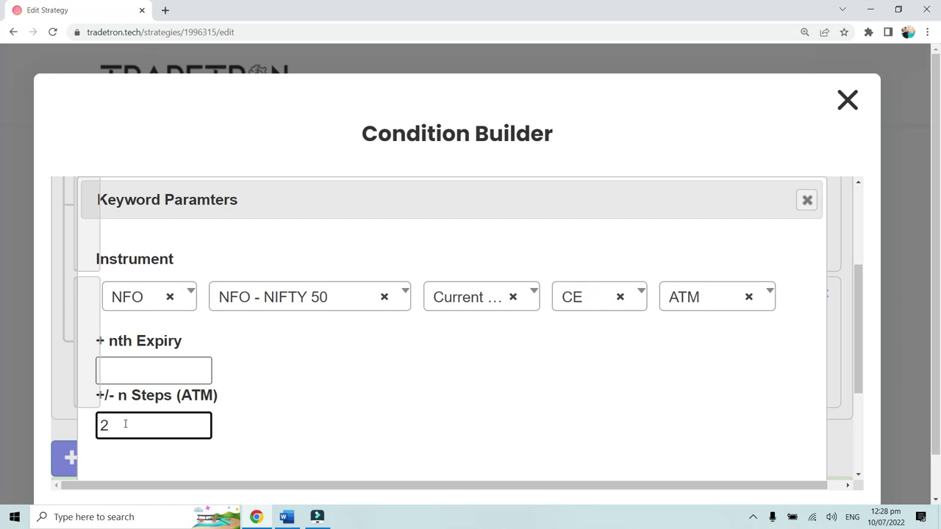
pyautogui.press('BackSpace')
pyautogui.write('-2')
# Switch the option type to PE and try steps values 2 and -2
pyautogui.click(586, 310)
pyautogui.click(585, 404)
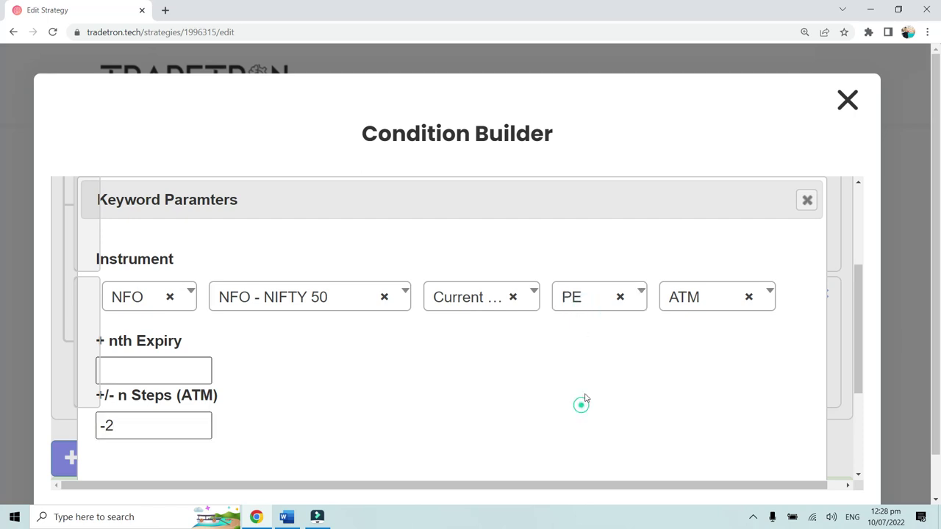
pyautogui.click(586, 360)
pyautogui.click(162, 430)
pyautogui.moveTo(156, 431); pyautogui.dragTo(93, 435)
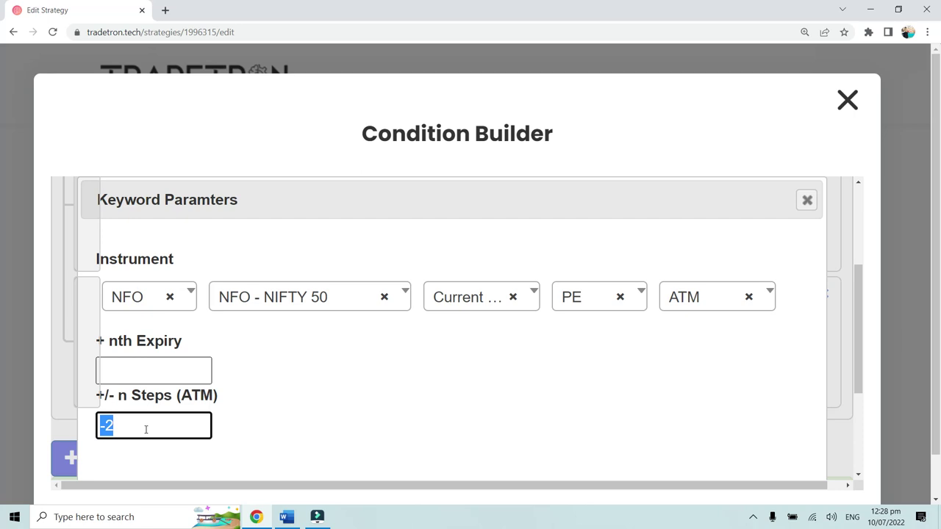
pyautogui.write('2')
pyautogui.moveTo(145, 430); pyautogui.dragTo(87, 433)
pyautogui.write('-2')
pyautogui.click(471, 432)
# Set the option type back to CE and cancel the parameter changes
pyautogui.scroll(-1, 470, 433)
pyautogui.scroll(1, 475, 424)
pyautogui.click(589, 302)
pyautogui.click(575, 373)
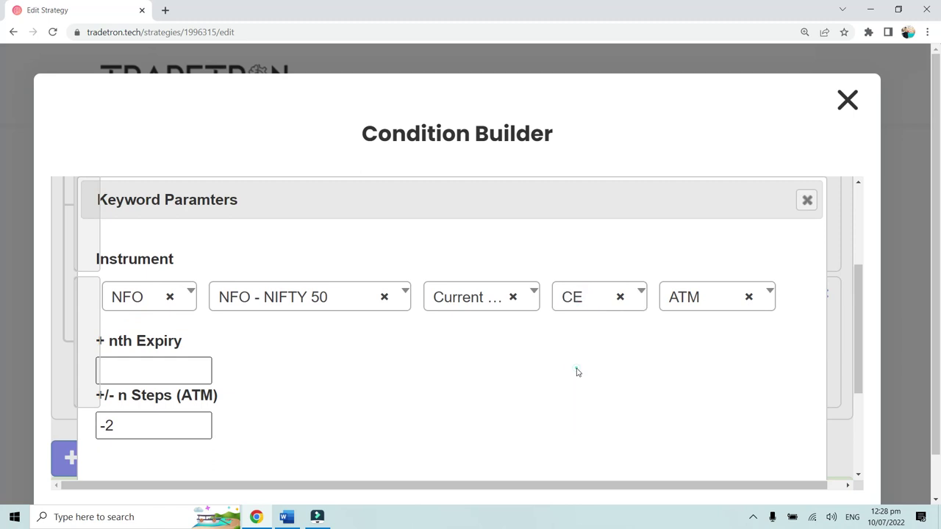
pyautogui.click(576, 358)
pyautogui.scroll(-2, 602, 357)
pyautogui.scroll(-2, 699, 390)
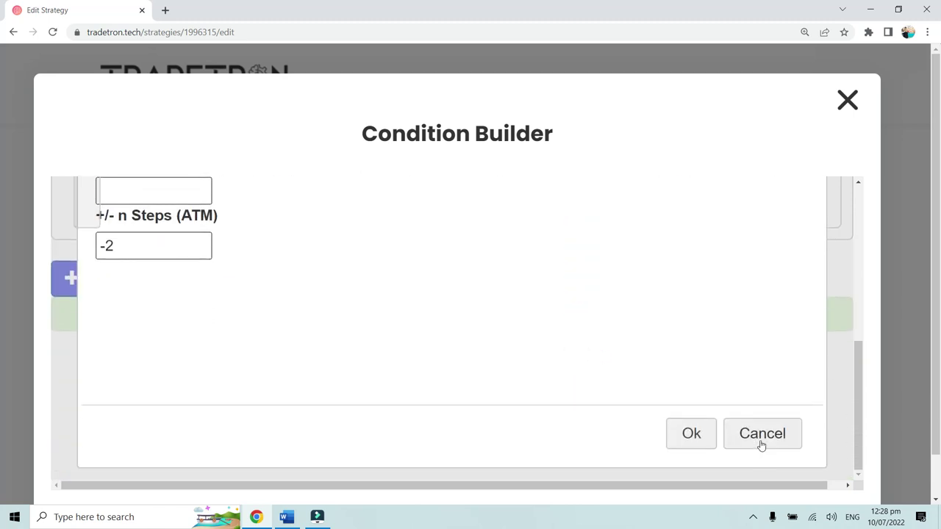
pyautogui.click(761, 434)
# Delete the third and second condition rows
pyautogui.scroll(4, 546, 368)
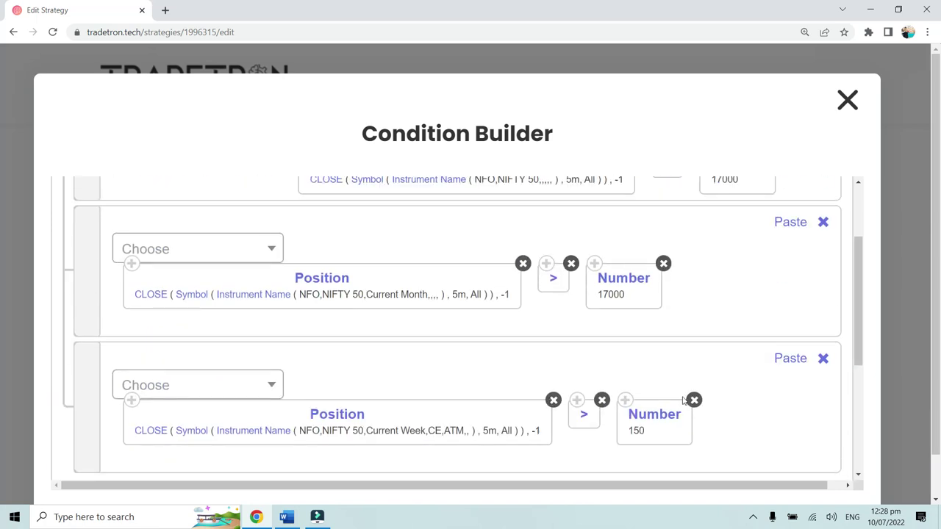
pyautogui.click(823, 359)
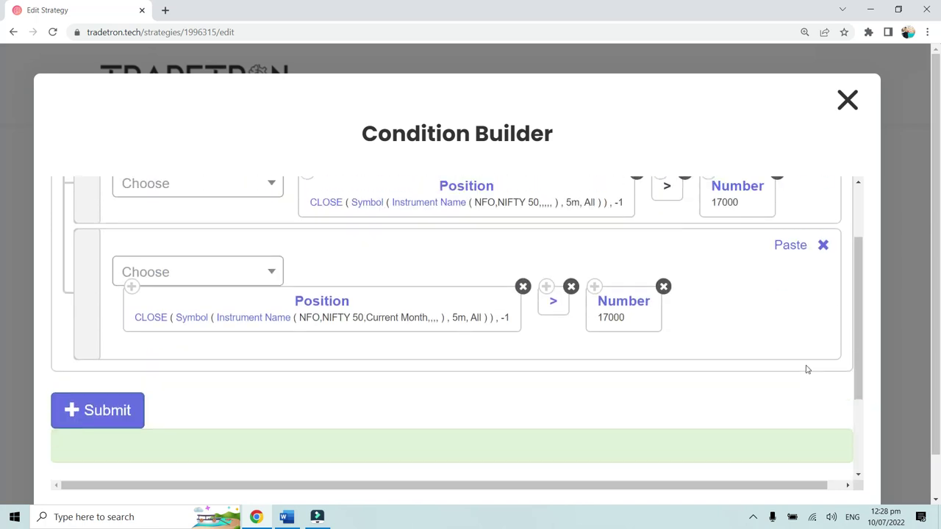
pyautogui.click(821, 343)
pyautogui.hotkey('alt', 'Tab')
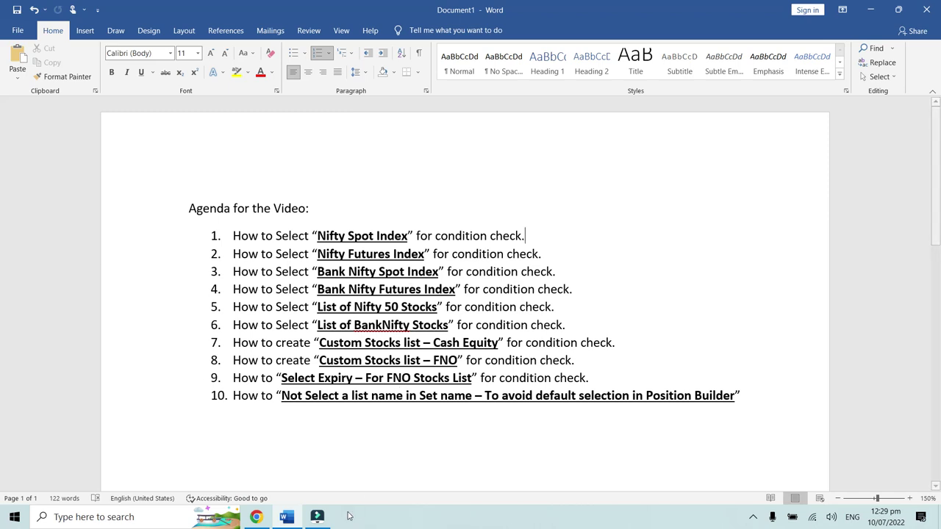
# Return from the Word agenda to the Tradetron condition builder in Chrome
pyautogui.click(260, 519)
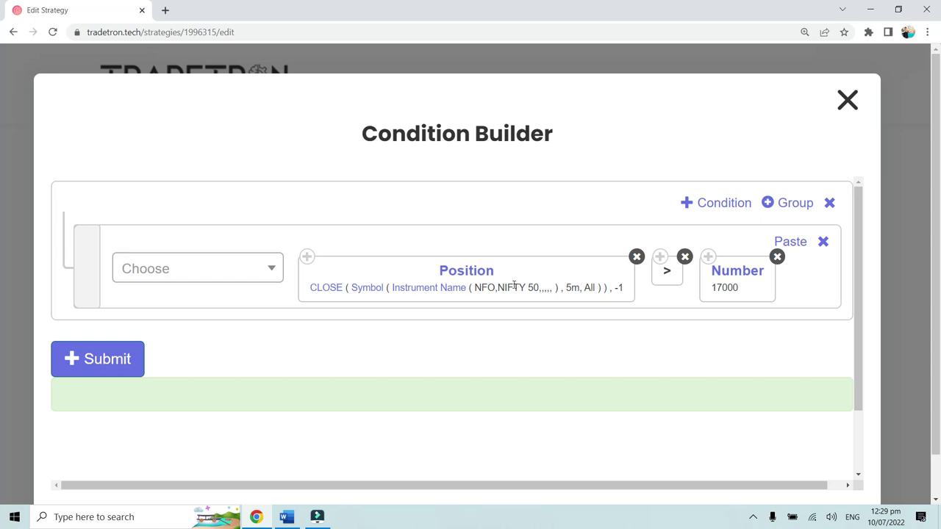
# Change the condition's underlying instrument to NFO - NIFTY BANK
pyautogui.click(430, 294)
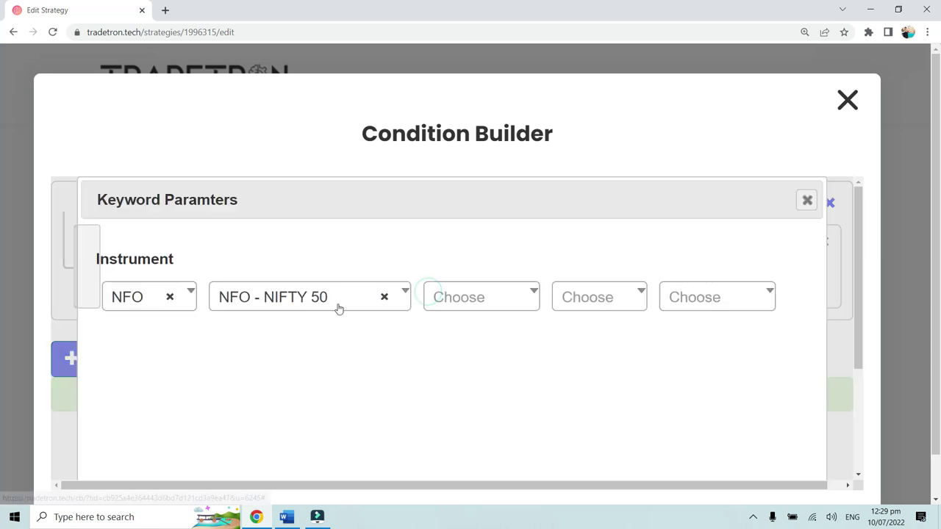
pyautogui.click(296, 305)
pyautogui.scroll(-1, 323, 401)
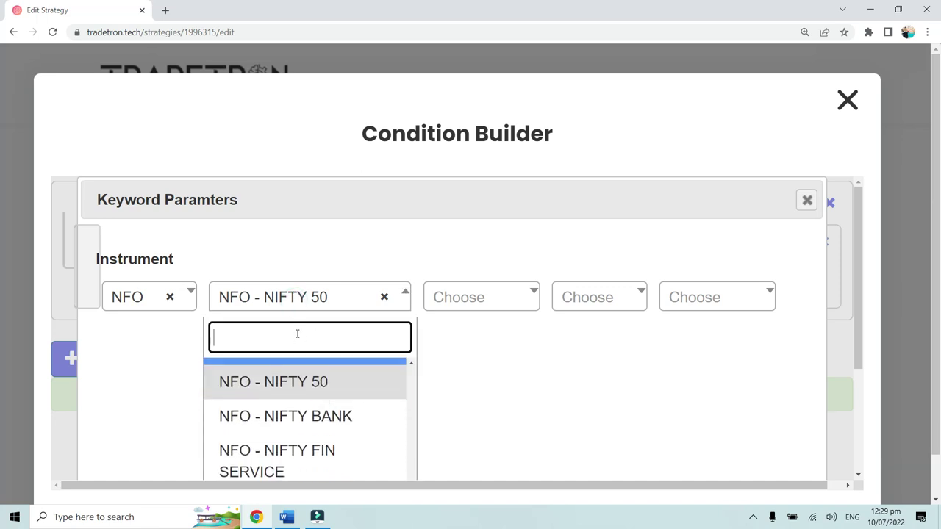
pyautogui.click(296, 416)
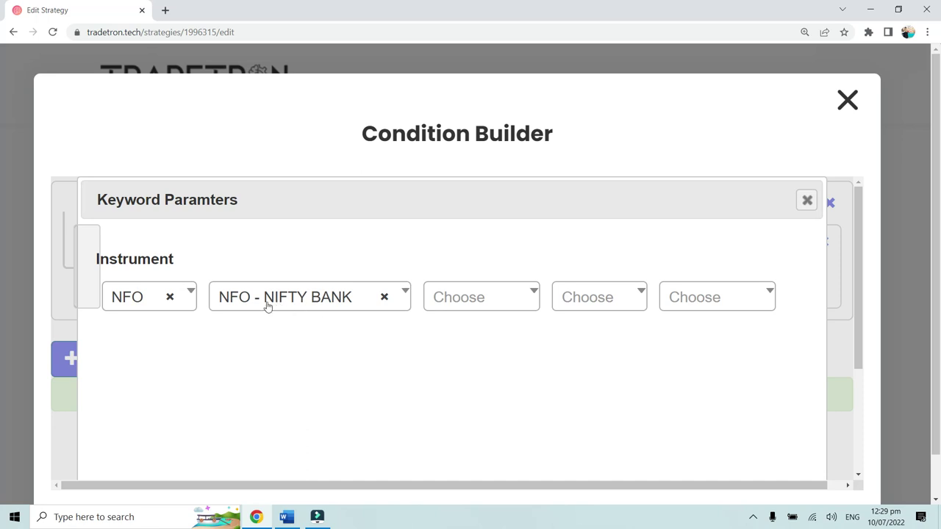
pyautogui.scroll(-2, 493, 359)
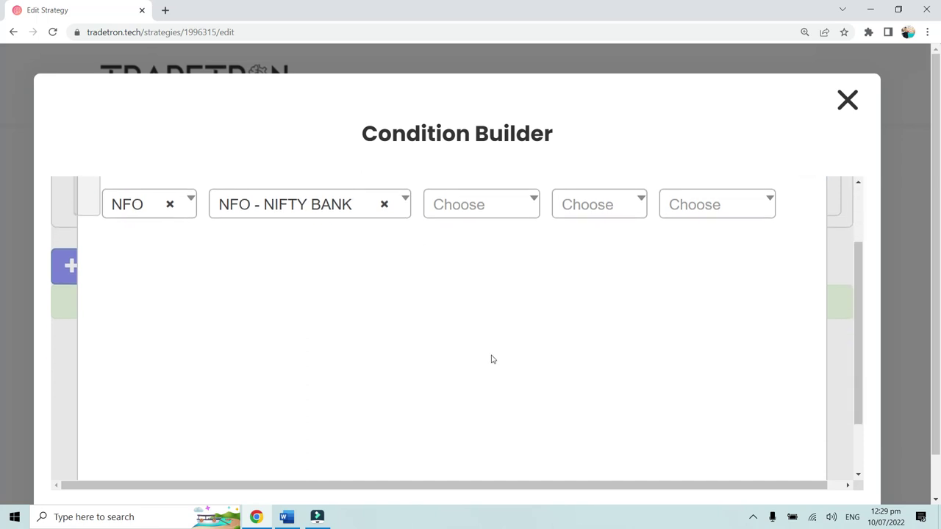
pyautogui.scroll(-2, 491, 359)
pyautogui.scroll(1, 613, 422)
pyautogui.scroll(-2, 661, 433)
pyautogui.click(679, 441)
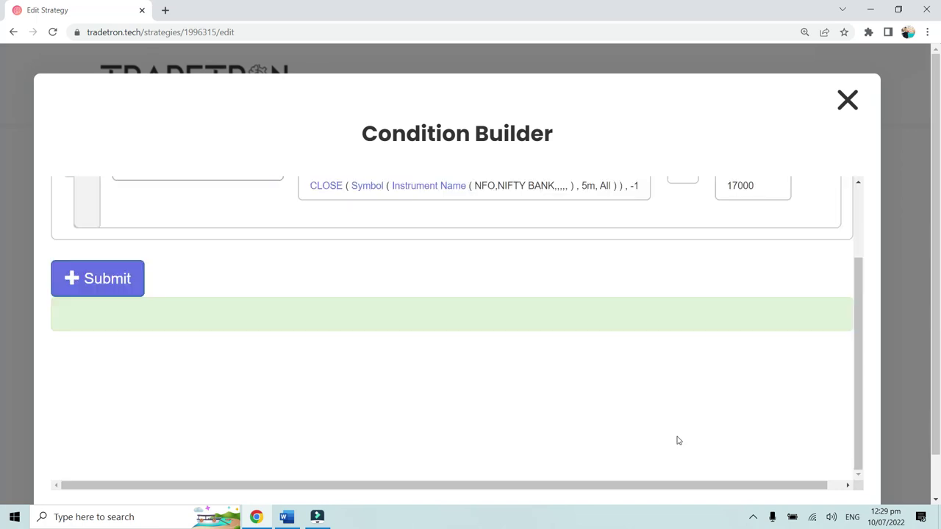
pyautogui.scroll(2, 515, 378)
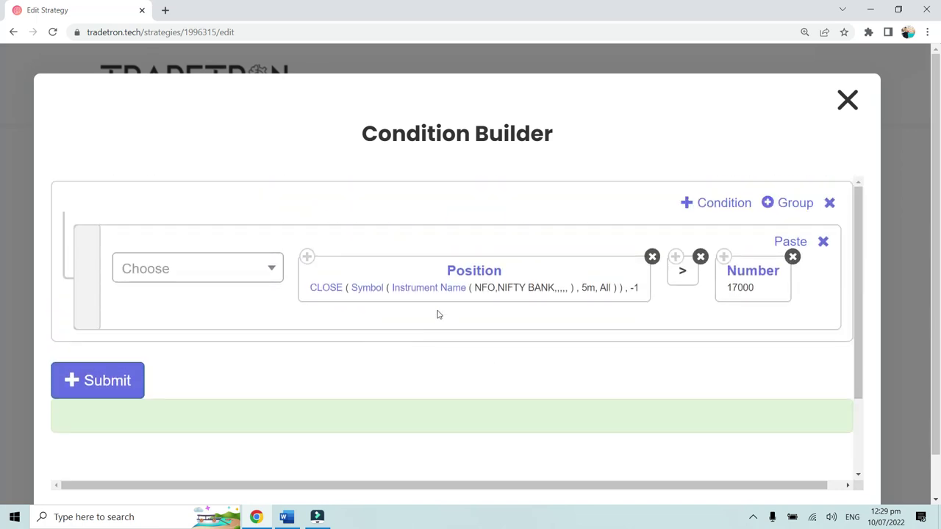
# Change the comparison Number from 17000 to 35000
pyautogui.click(762, 280)
pyautogui.doubleClick(385, 284)
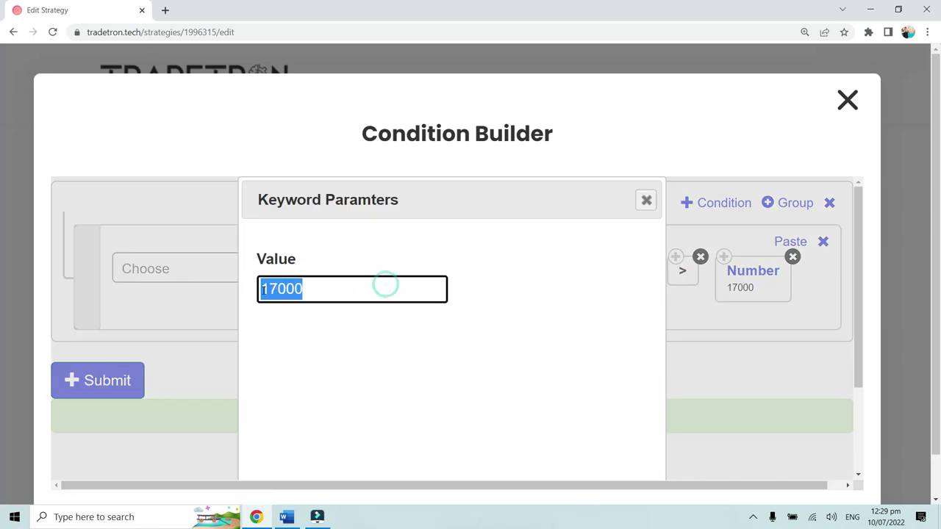
pyautogui.write('2535000')
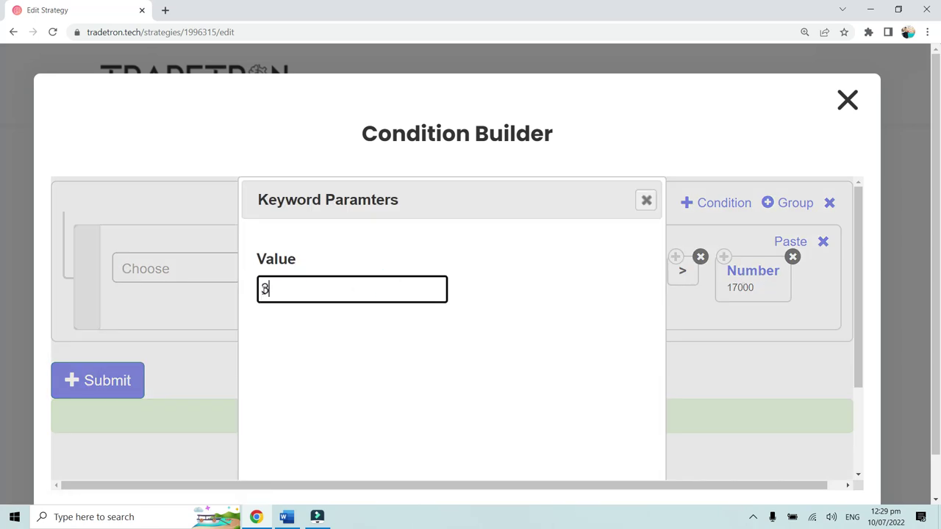
pyautogui.scroll(-1, 424, 362)
pyautogui.scroll(-2, 424, 362)
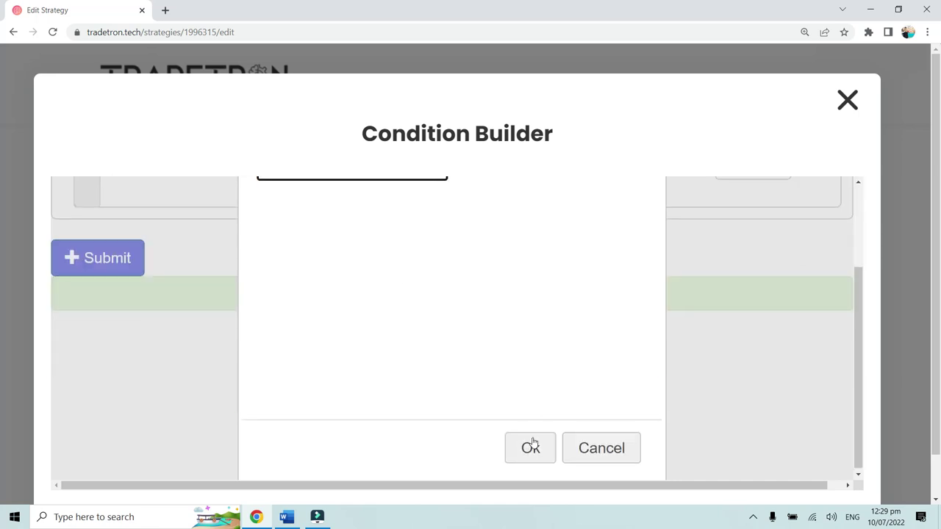
pyautogui.click(529, 447)
pyautogui.scroll(2, 526, 333)
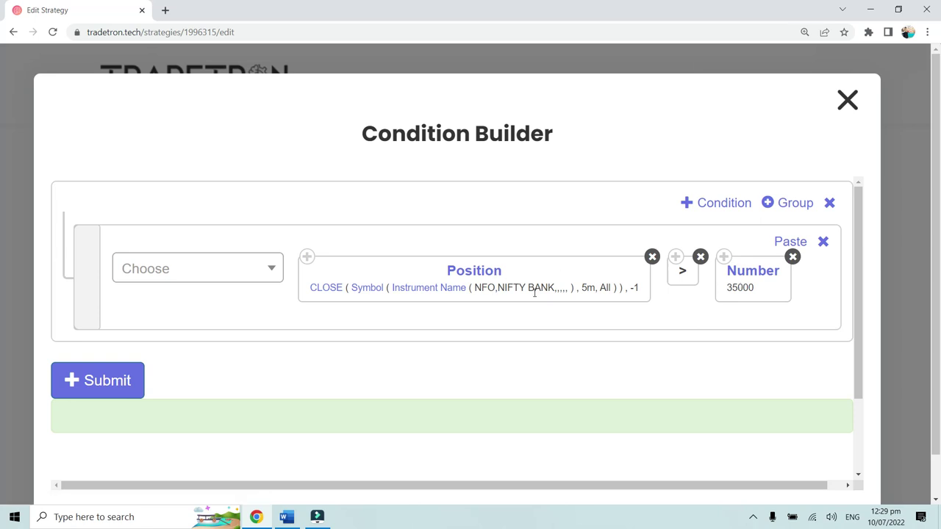
pyautogui.hotkey('ctrl', '+')
pyautogui.hotkey('ctrl', '-')
# Add a new row and copy the Position block and Number 35000 into it
pyautogui.click(733, 205)
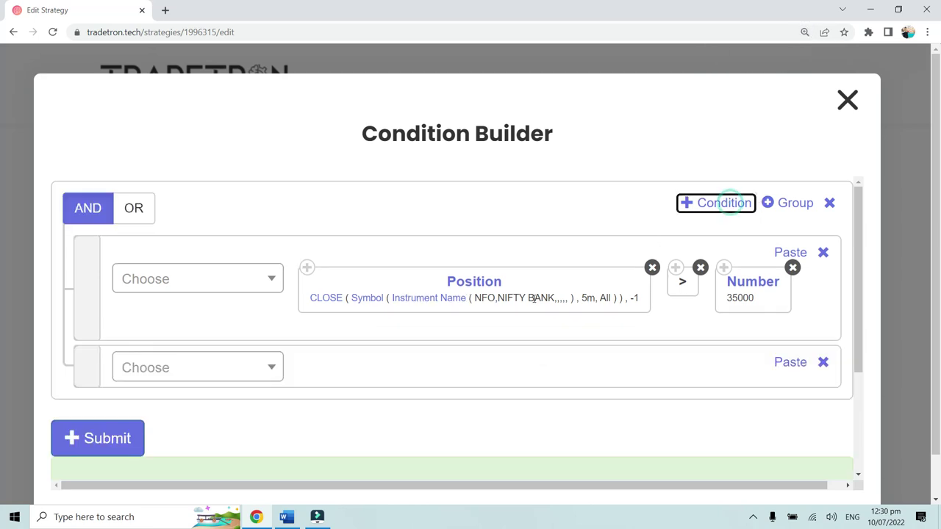
pyautogui.click(307, 268)
pyautogui.click(800, 366)
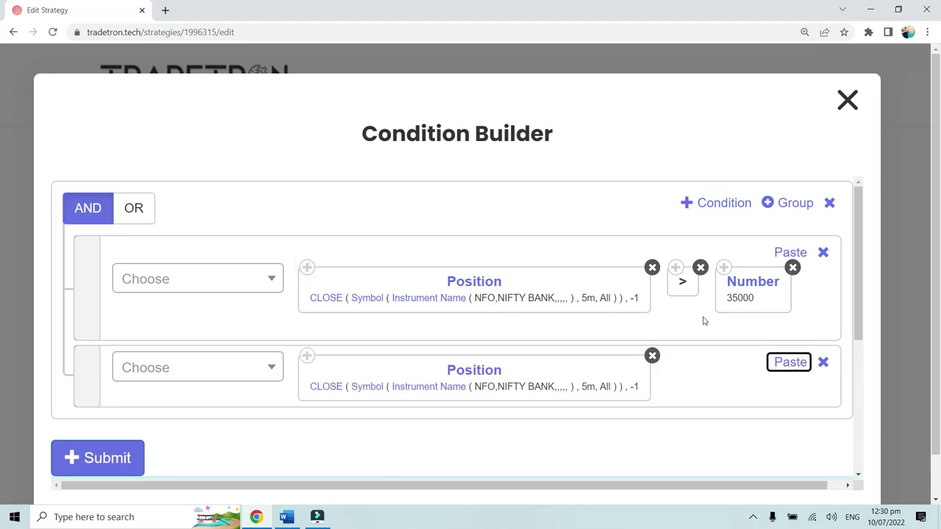
pyautogui.click(724, 268)
pyautogui.scroll(-1, 412, 375)
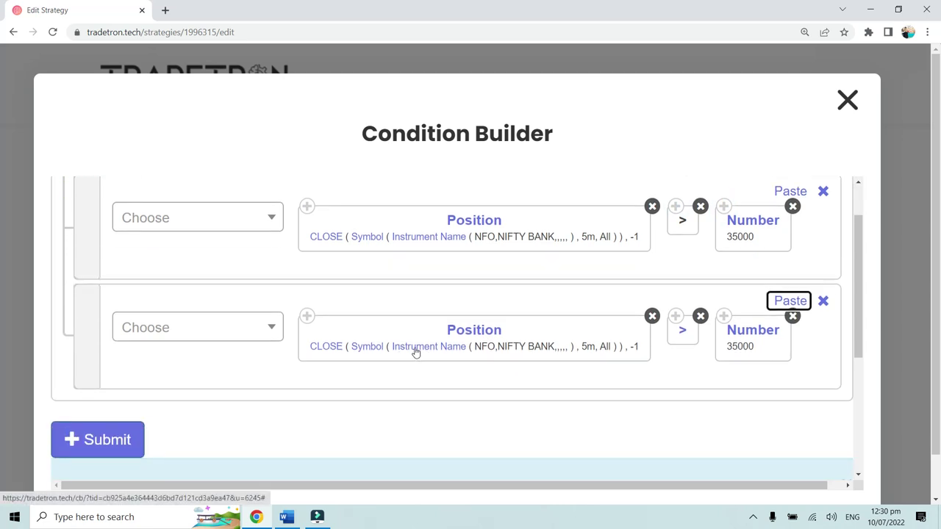
# Set the second condition's instrument expiry to Current Month
pyautogui.click(414, 347)
pyautogui.click(482, 297)
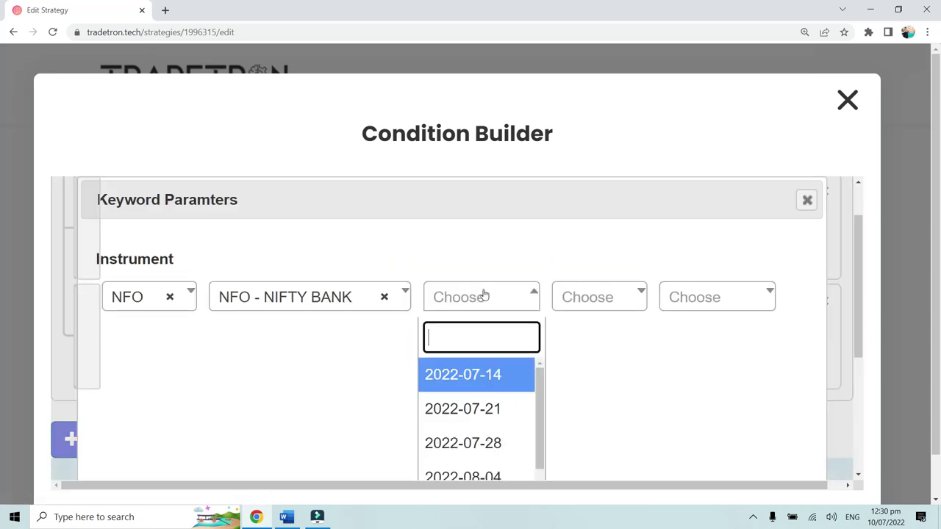
pyautogui.moveTo(539, 382); pyautogui.dragTo(556, 478)
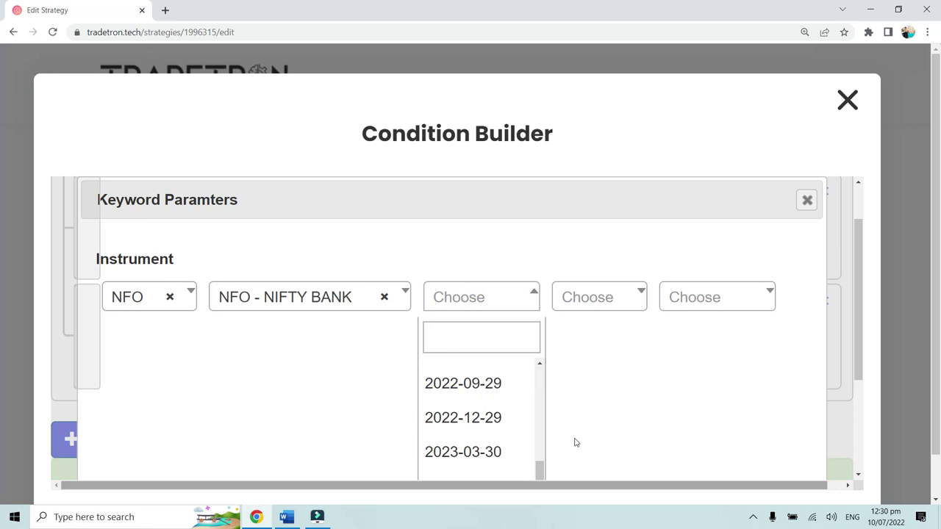
pyautogui.scroll(-3, 552, 397)
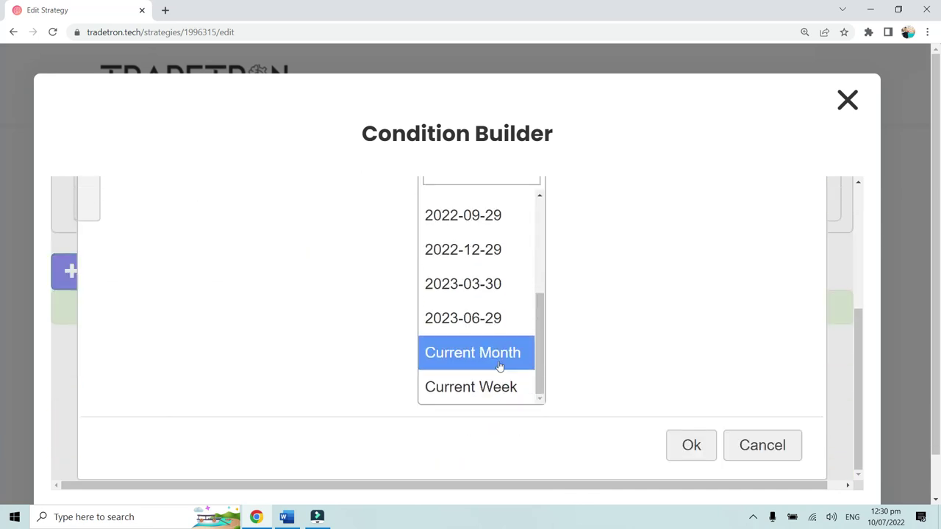
pyautogui.click(442, 357)
pyautogui.scroll(-3, 647, 412)
pyautogui.click(679, 461)
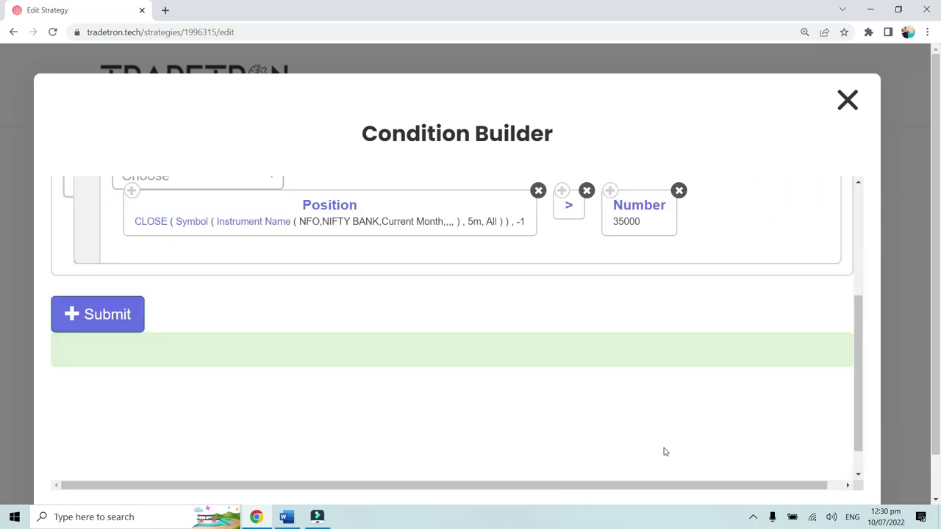
# Add a third empty condition row below the others
pyautogui.scroll(3, 483, 346)
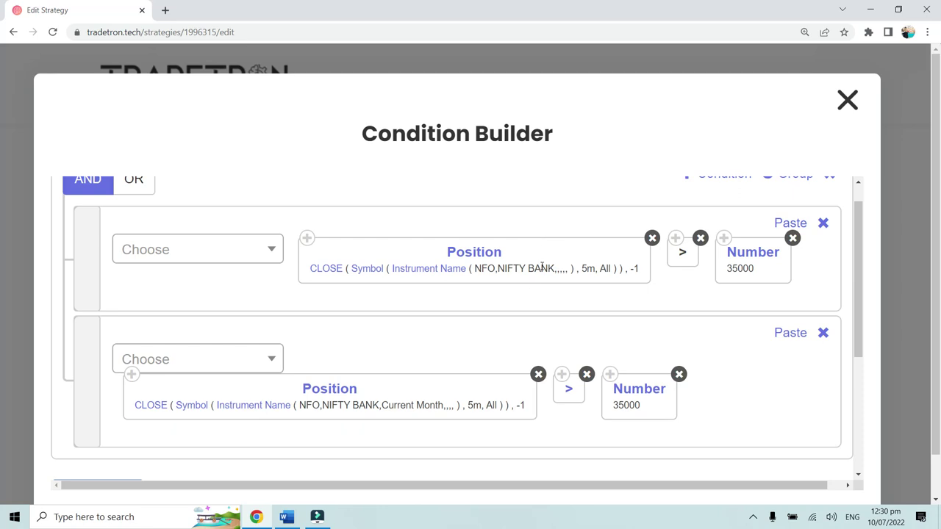
pyautogui.scroll(-1, 546, 321)
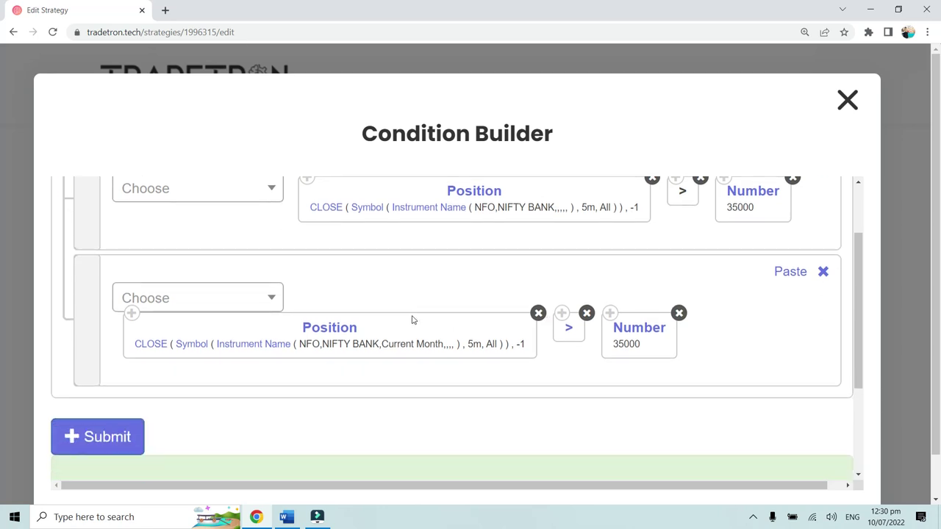
pyautogui.scroll(-1, 414, 320)
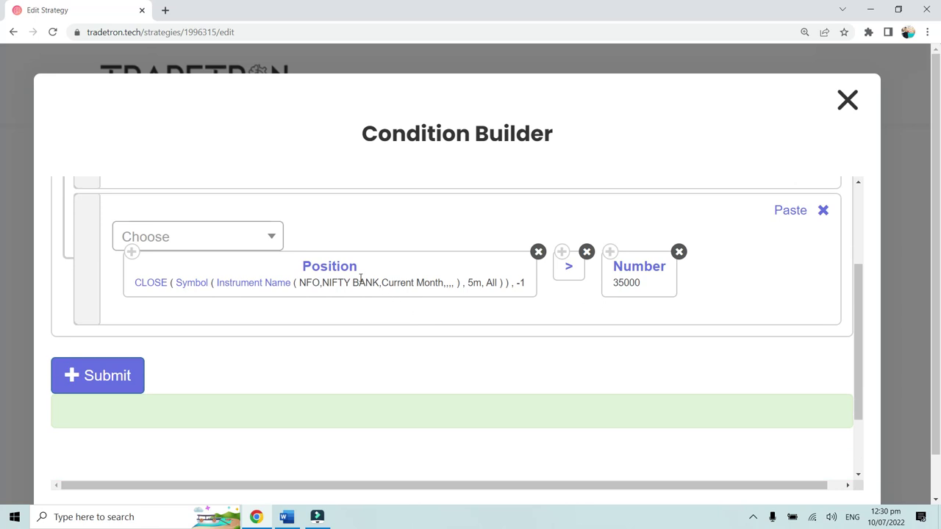
pyautogui.scroll(3, 480, 302)
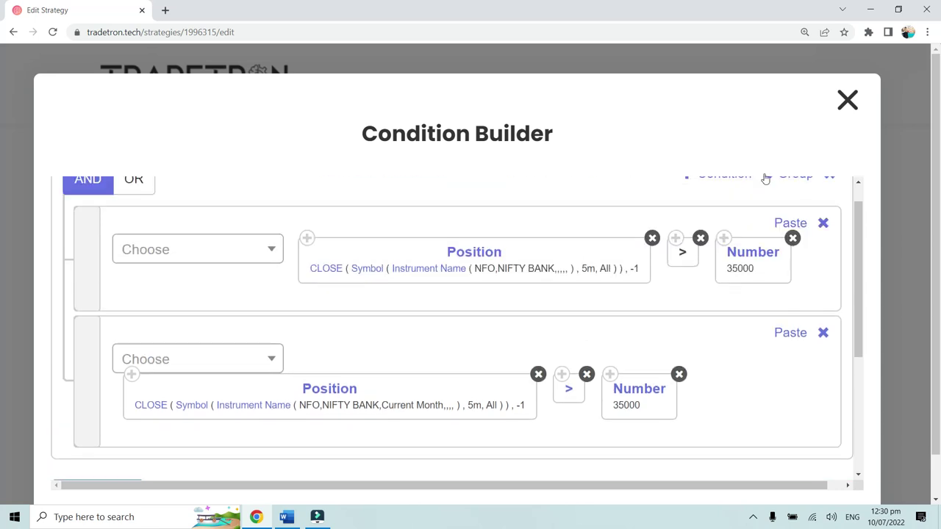
pyautogui.click(715, 204)
# Paste the Position block into the new row and set its expiry to Current Week
pyautogui.scroll(-3, 515, 265)
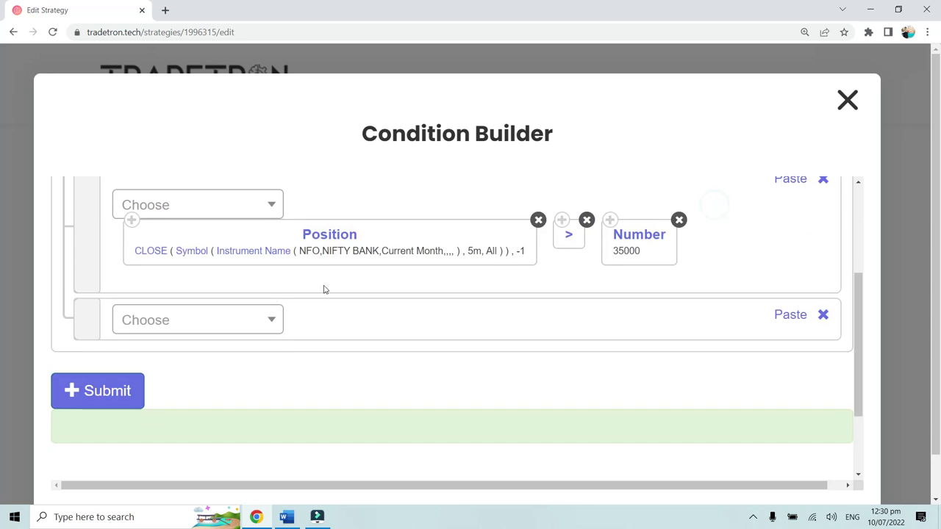
pyautogui.click(132, 222)
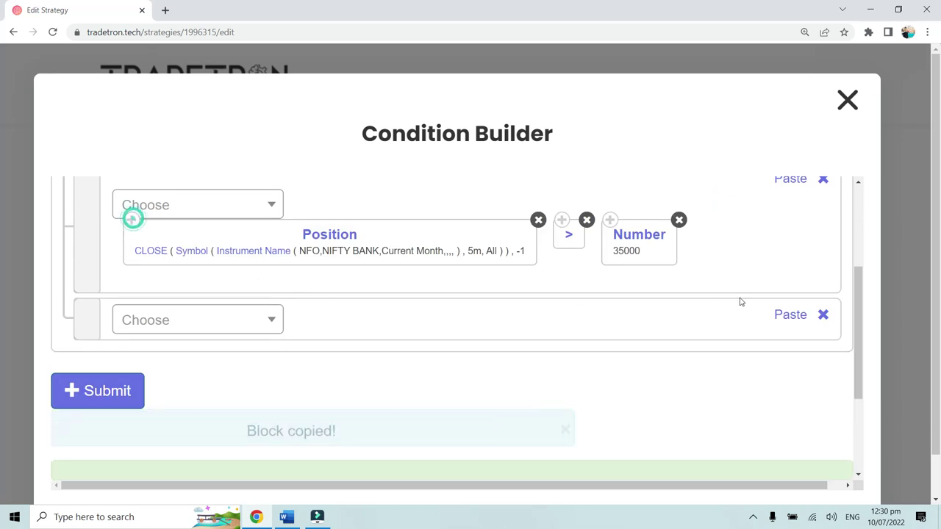
pyautogui.click(784, 315)
pyautogui.click(439, 346)
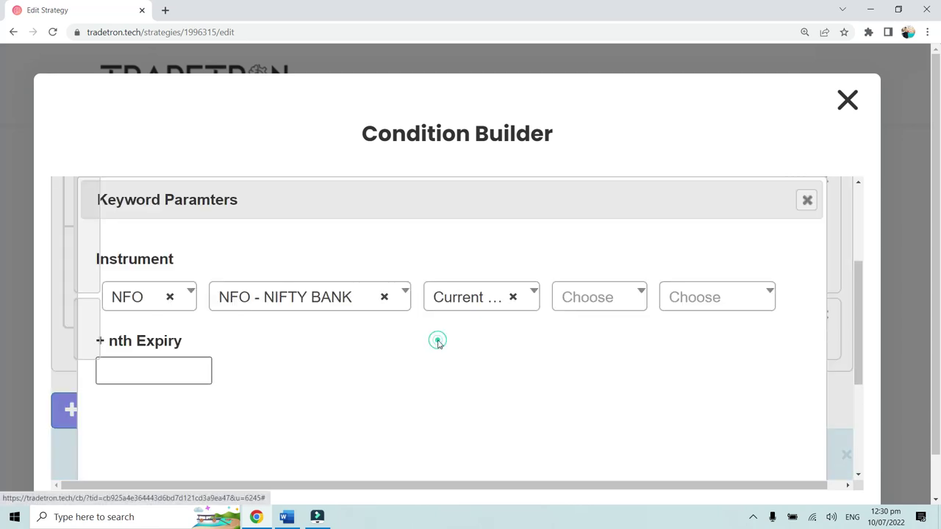
pyautogui.click(531, 297)
pyautogui.scroll(-3, 528, 367)
pyautogui.click(508, 382)
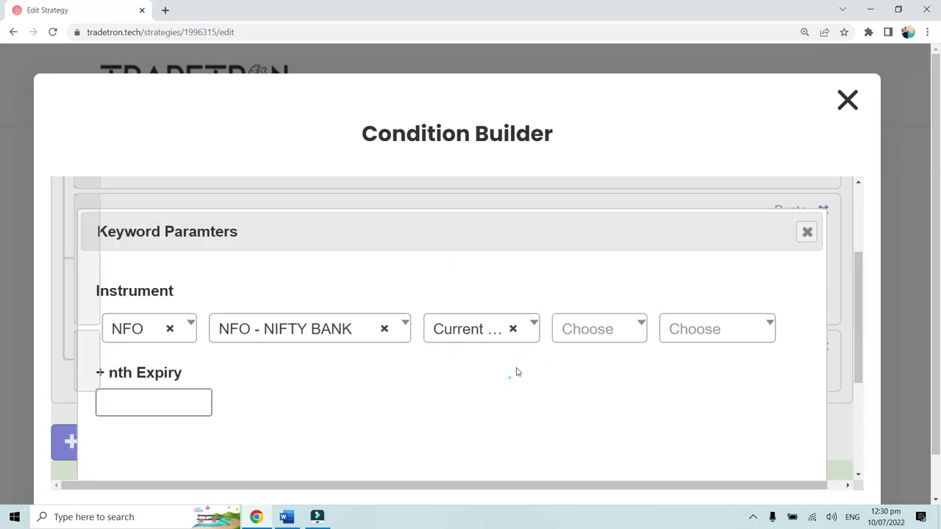
pyautogui.scroll(-3, 607, 354)
# Set the instrument's option type to CE and strike to ATM
pyautogui.click(592, 270)
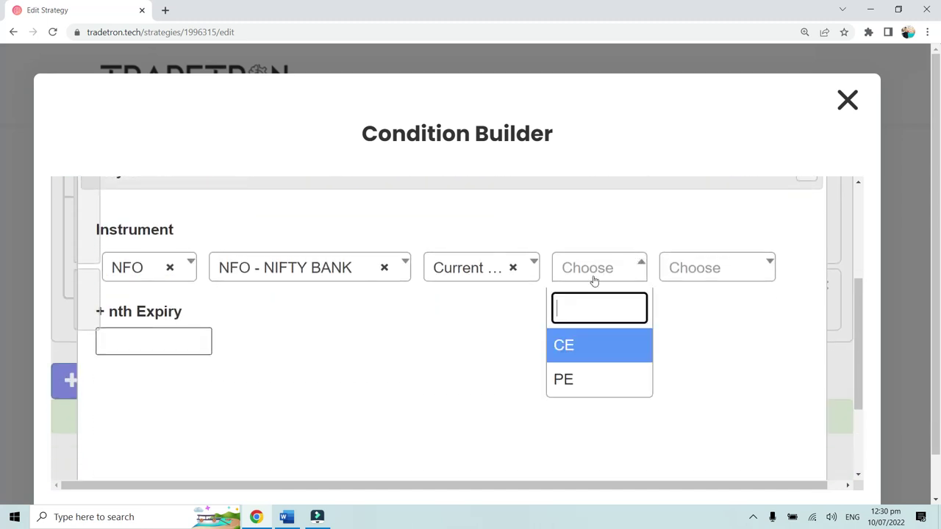
pyautogui.click(593, 346)
pyautogui.click(668, 269)
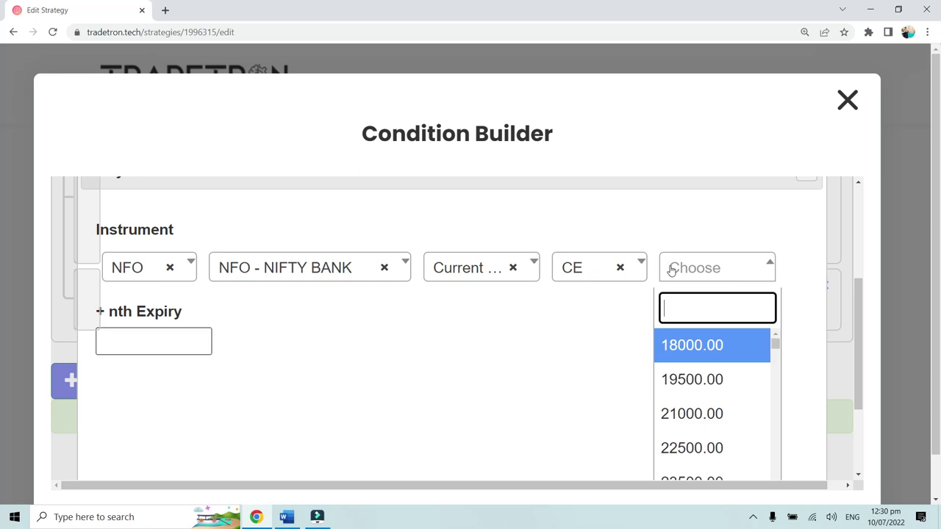
pyautogui.scroll(-3, 669, 294)
pyautogui.moveTo(776, 213); pyautogui.dragTo(773, 401)
pyautogui.click(711, 388)
pyautogui.scroll(-3, 468, 351)
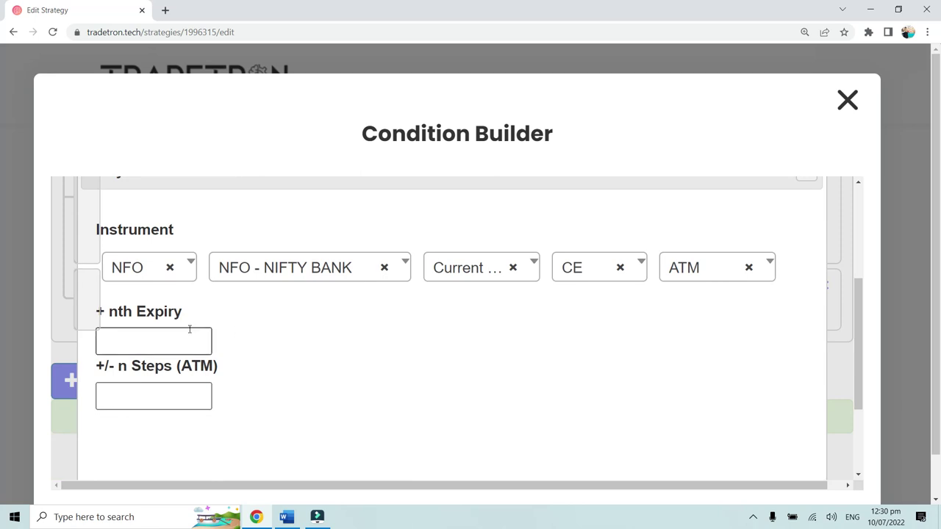
# Check the nth Expiry and +/- n Steps fields and confirm the instrument parameters
pyautogui.click(144, 340)
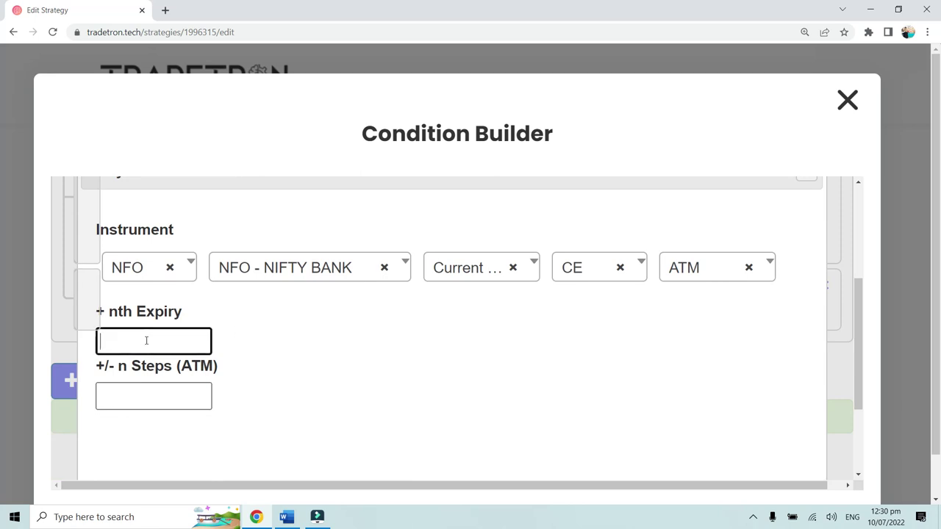
pyautogui.click(151, 387)
pyautogui.click(151, 386)
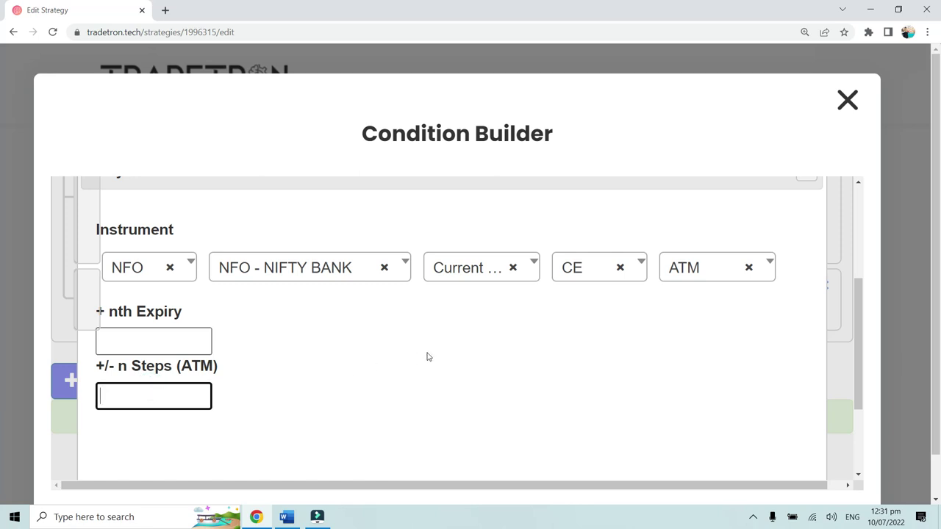
pyautogui.scroll(-1, 428, 356)
pyautogui.scroll(-1, 522, 364)
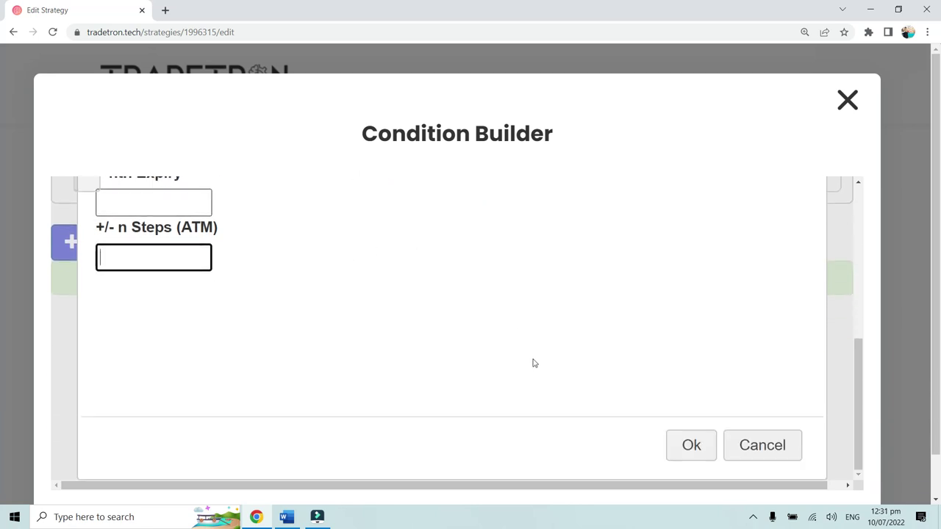
pyautogui.click(677, 444)
# Delete the Current Month and Current Week conditions
pyautogui.scroll(2, 593, 324)
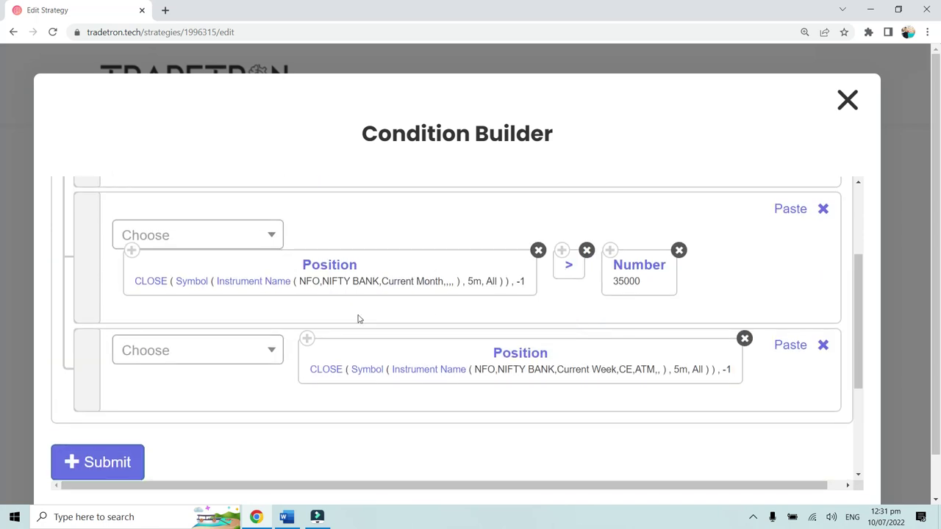
pyautogui.scroll(1, 357, 312)
pyautogui.scroll(1, 700, 223)
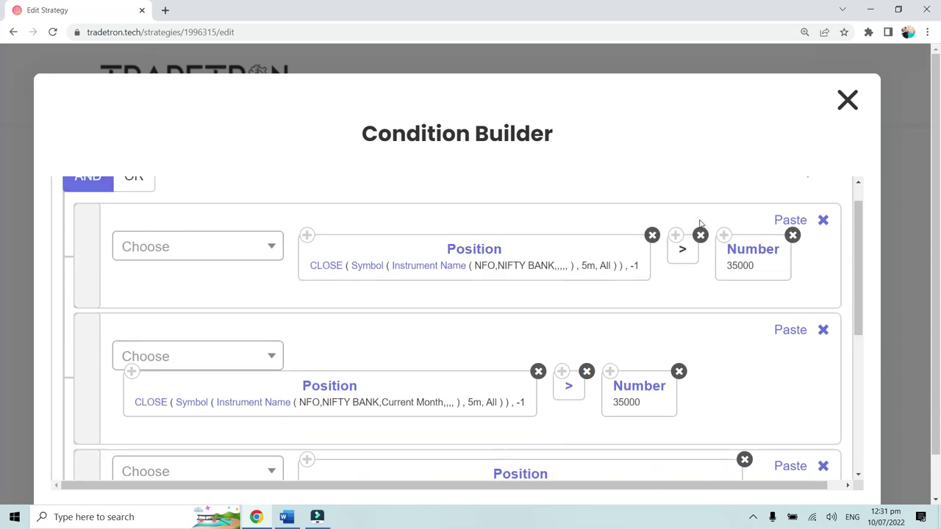
pyautogui.click(818, 301)
pyautogui.click(822, 305)
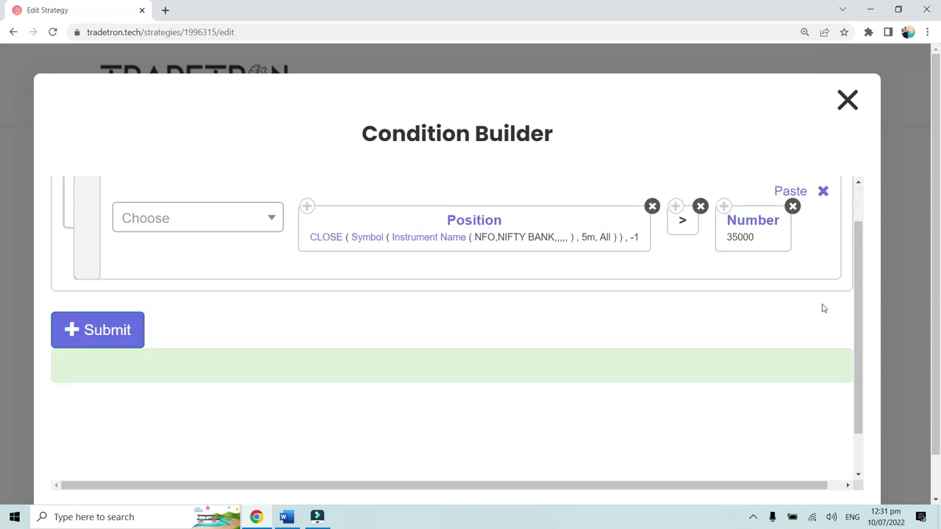
pyautogui.click(287, 517)
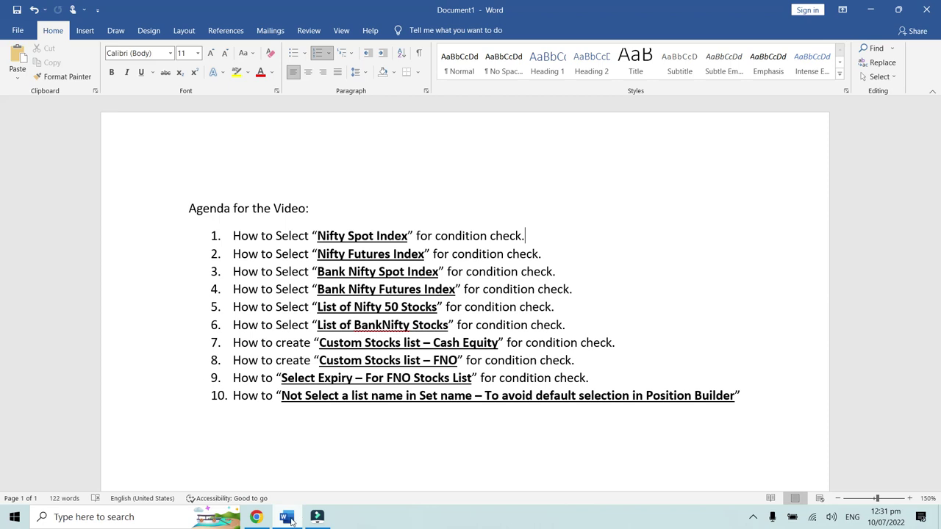
# Review the Bank Nifty Futures Index and List of Nifty 50 Stocks agenda items, then return to Tradetron
pyautogui.moveTo(259, 518)
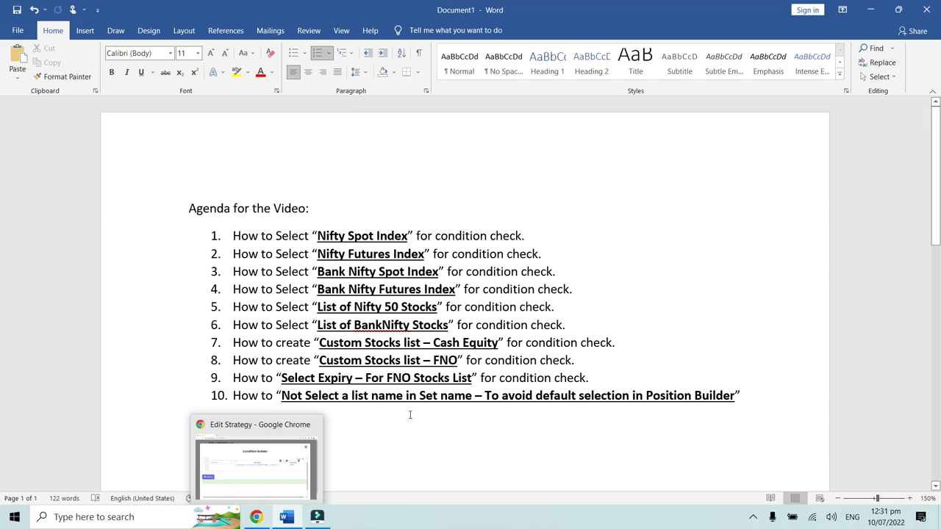
pyautogui.click(593, 289)
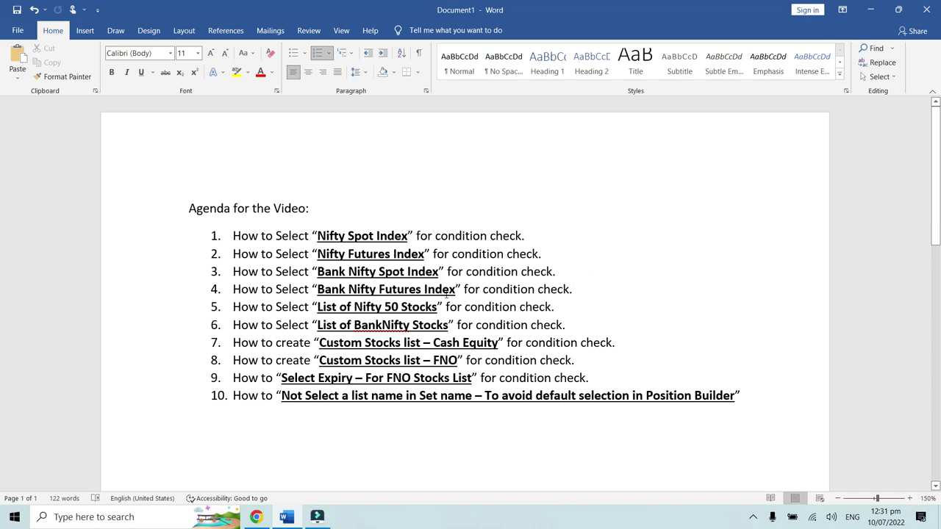
pyautogui.click(578, 313)
pyautogui.click(266, 519)
pyautogui.click(346, 337)
pyautogui.scroll(1, 424, 340)
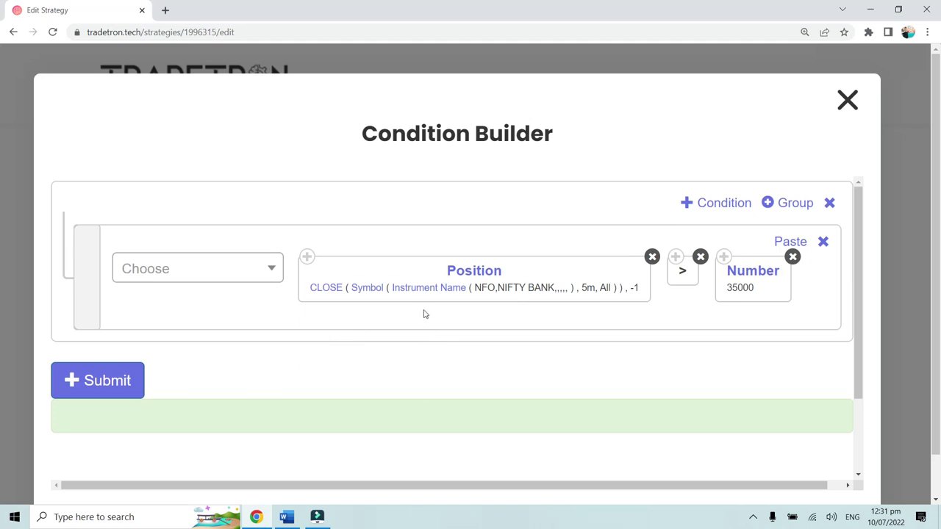
# Close the Condition Builder, zoom out to 110%, and start a new Entry condition
pyautogui.click(847, 101)
pyautogui.hotkey('ctrl', '-')
pyautogui.hotkey('ctrl', '-')
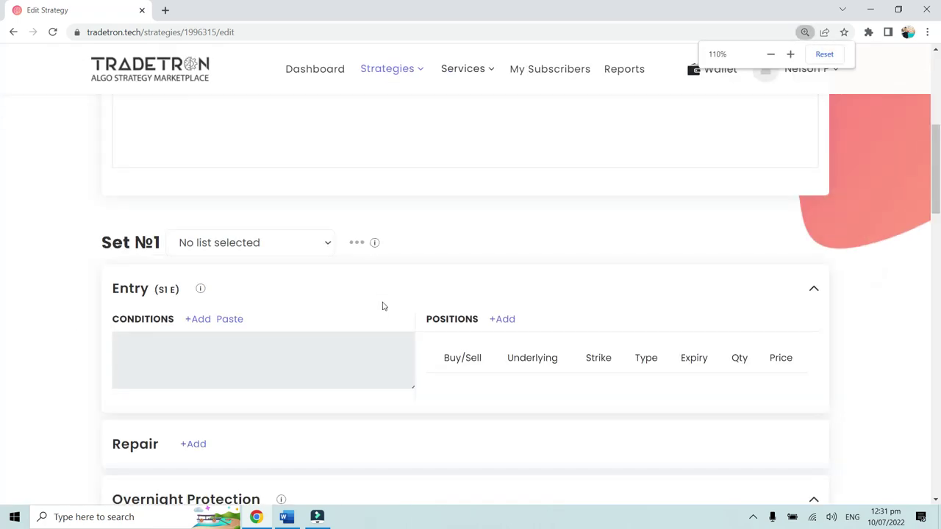
pyautogui.click(198, 319)
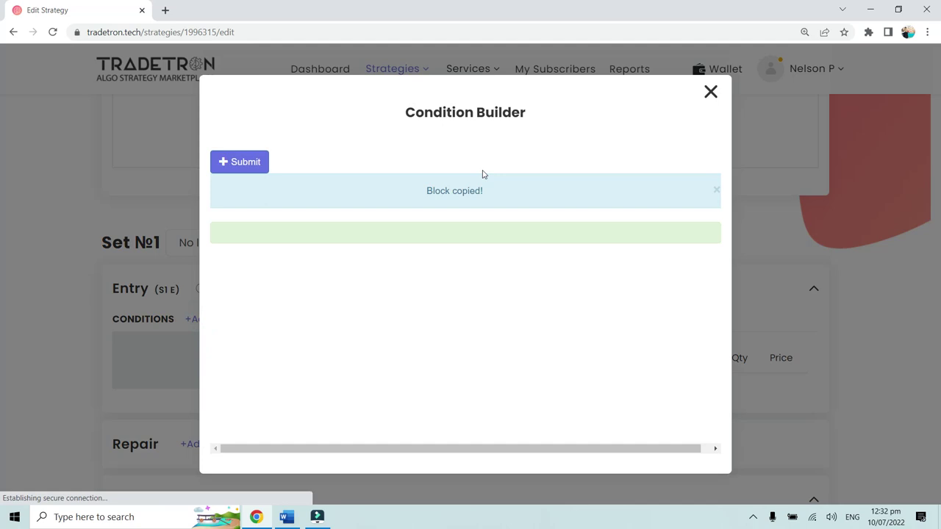
# Add a Position keyword with CLOSE series and position offset -1
pyautogui.click(312, 187)
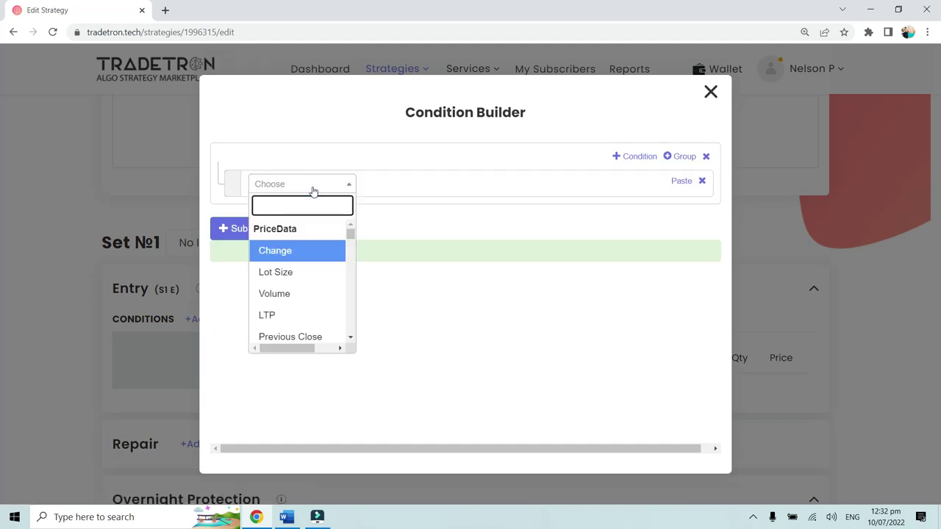
pyautogui.write('Position')
pyautogui.click(298, 250)
pyautogui.click(378, 233)
pyautogui.write('C')
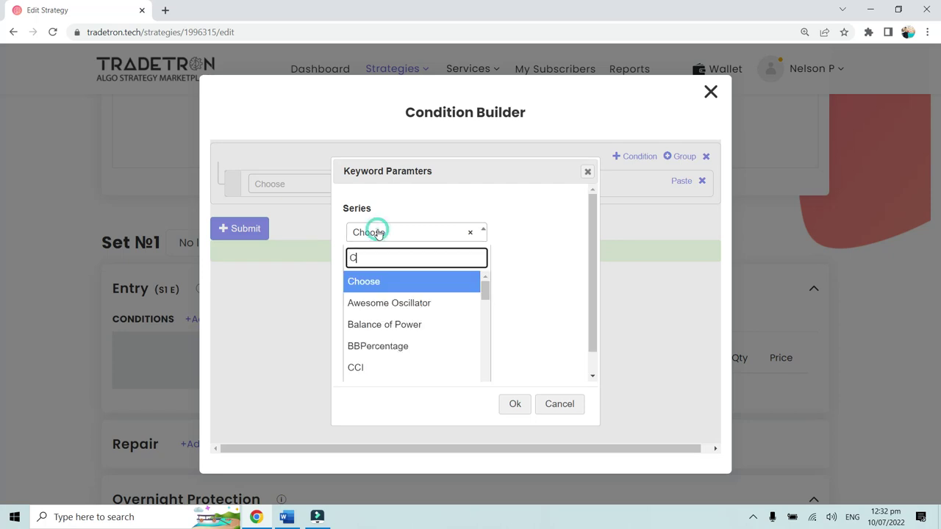
pyautogui.write('los')
pyautogui.click(383, 282)
pyautogui.click(380, 278)
pyautogui.doubleClick(380, 278)
pyautogui.write('-1')
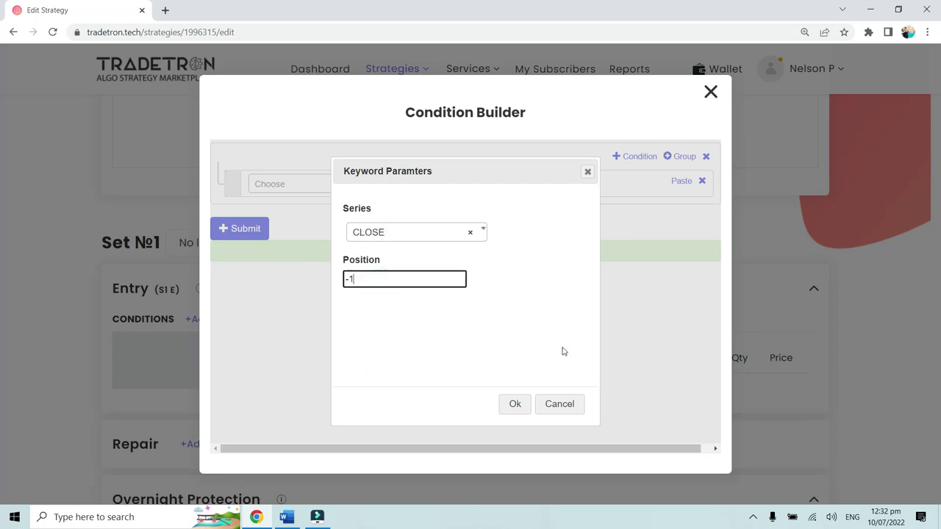
pyautogui.click(515, 408)
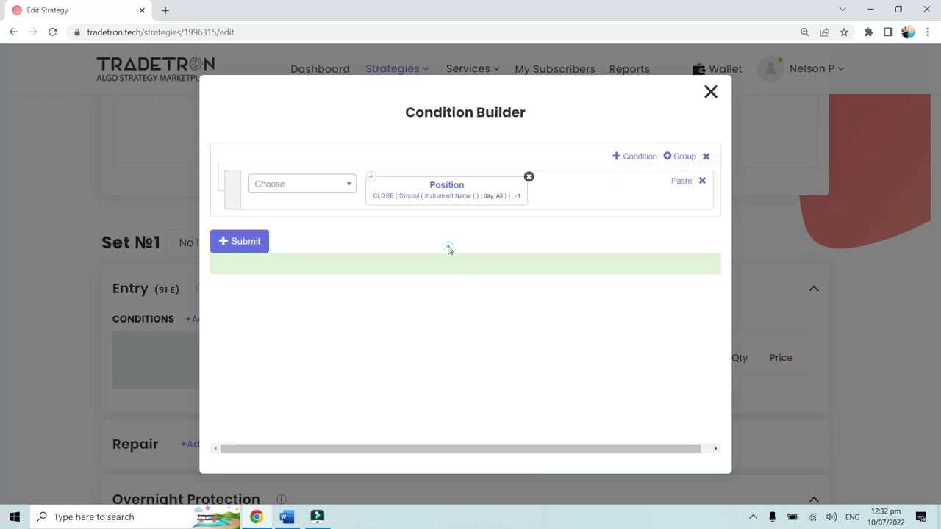
# Set the Position block's candle type to 5m
pyautogui.hotkey('ctrl', '+')
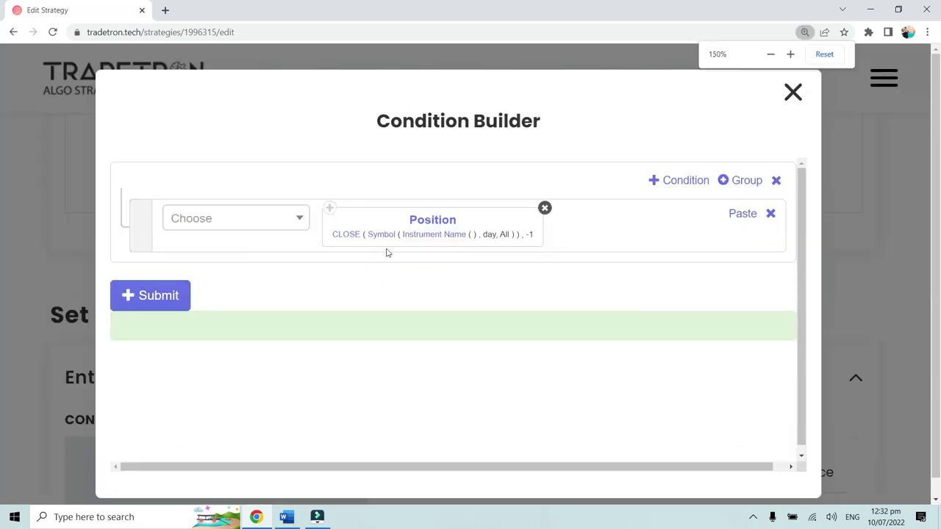
pyautogui.click(416, 285)
pyautogui.click(374, 232)
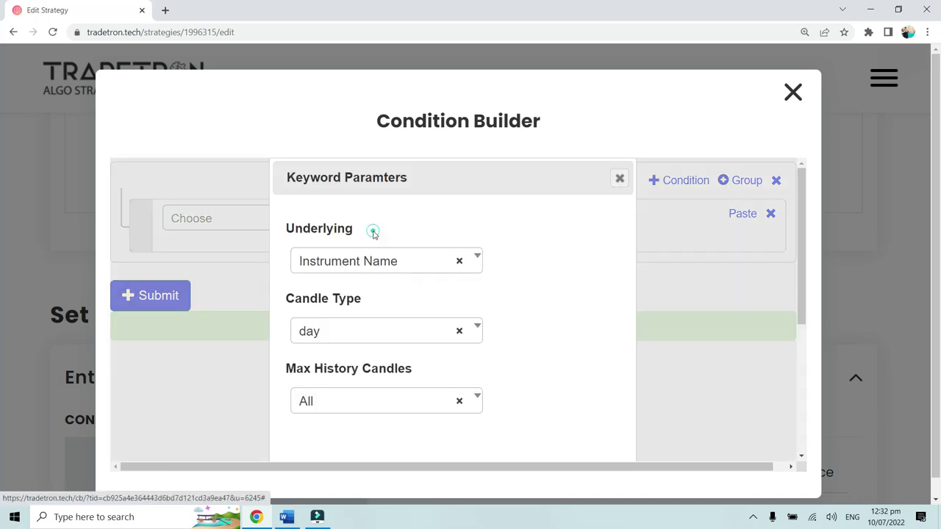
pyautogui.click(321, 330)
pyautogui.write('5')
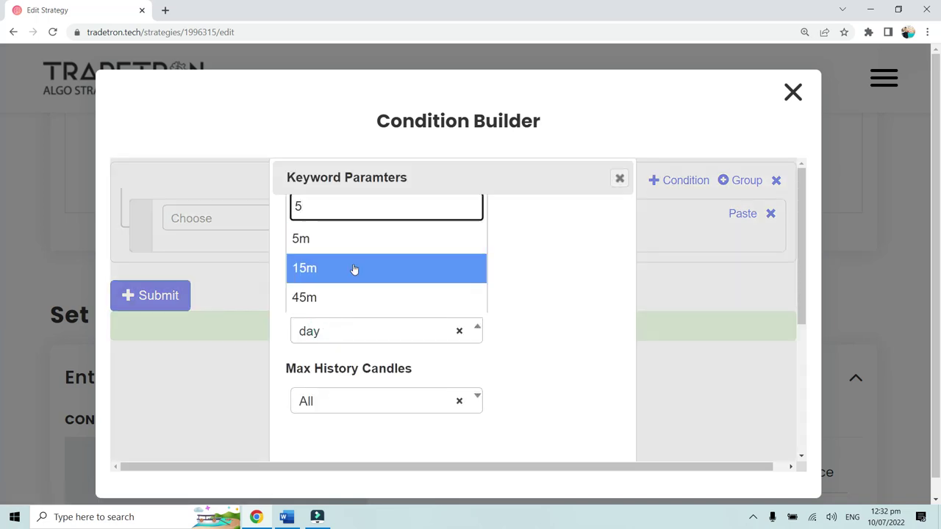
pyautogui.click(348, 237)
pyautogui.scroll(-5, 577, 308)
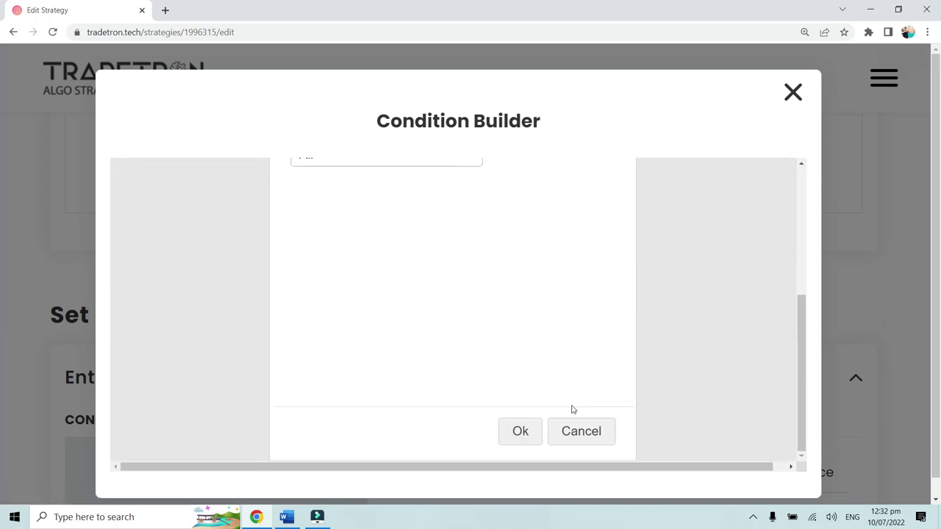
pyautogui.click(520, 438)
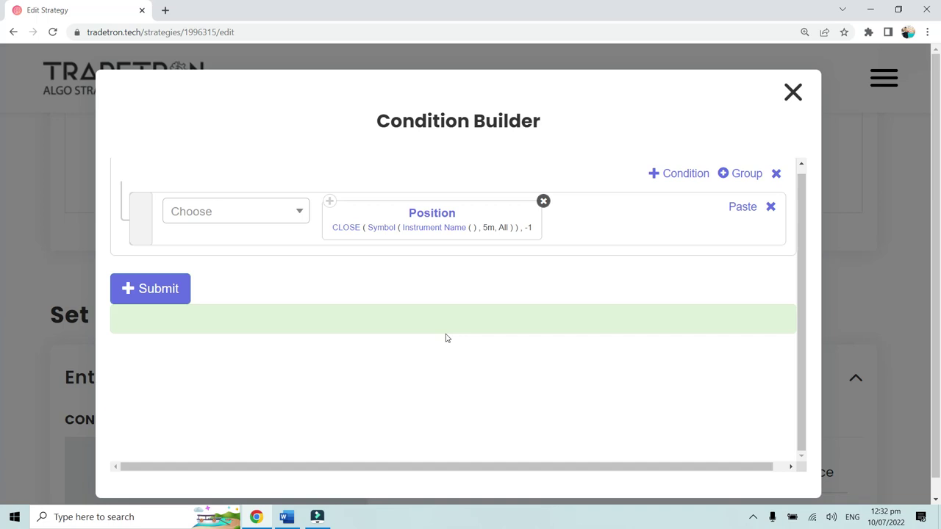
# Set the Position instrument's exchange to NSE and underlying to List - NIFTY 50
pyautogui.click(438, 240)
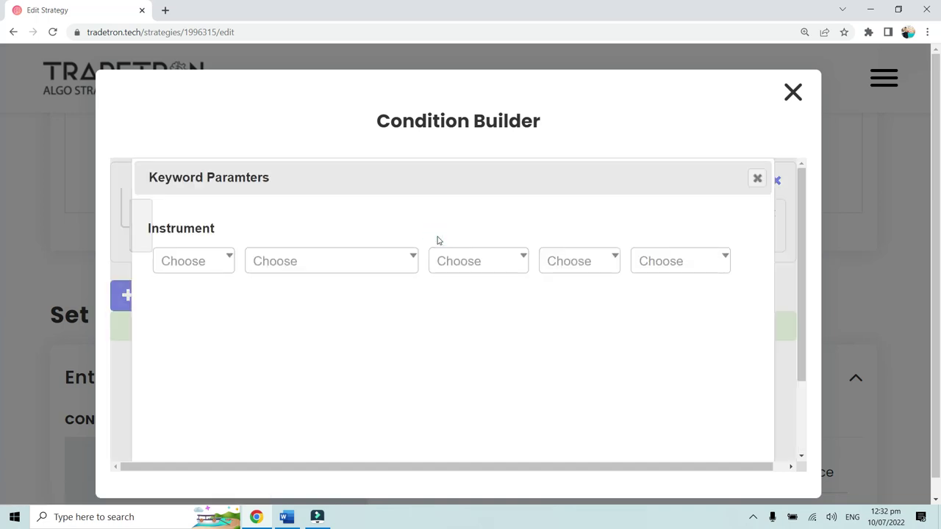
pyautogui.click(204, 256)
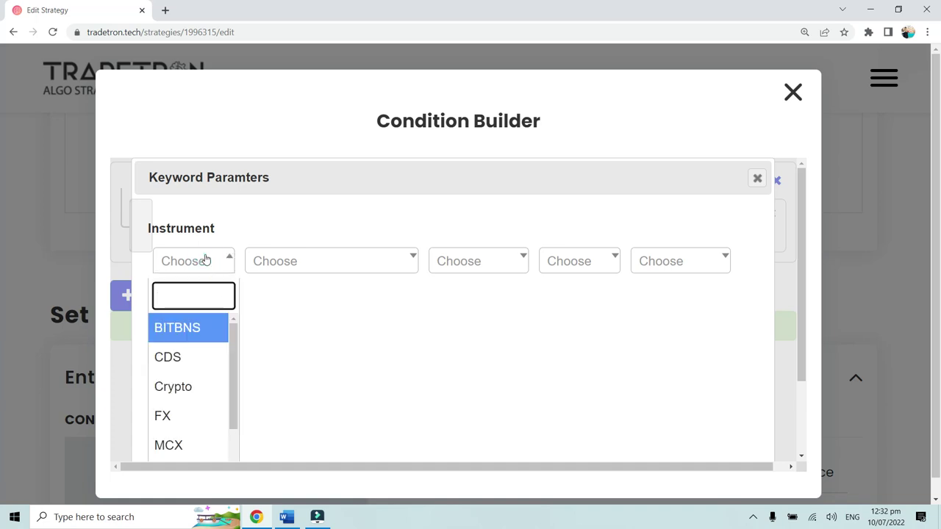
pyautogui.write('NSE')
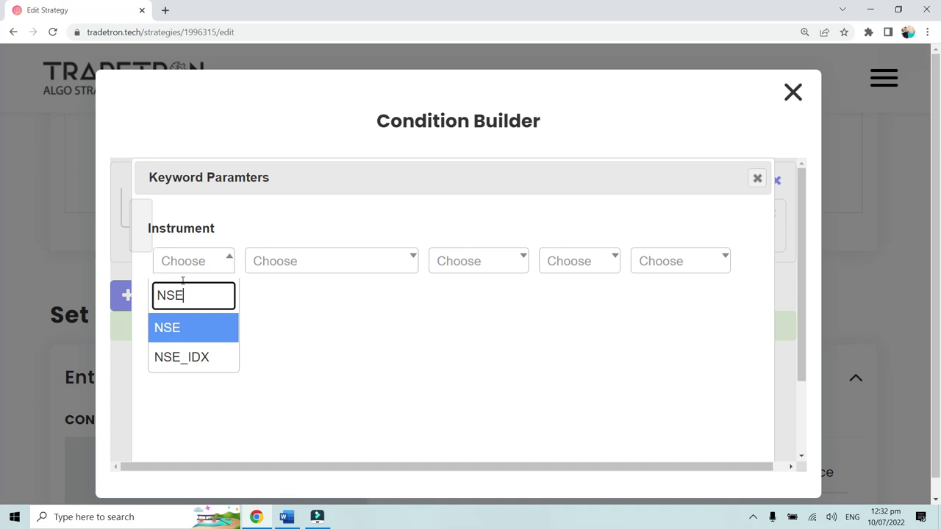
pyautogui.click(183, 332)
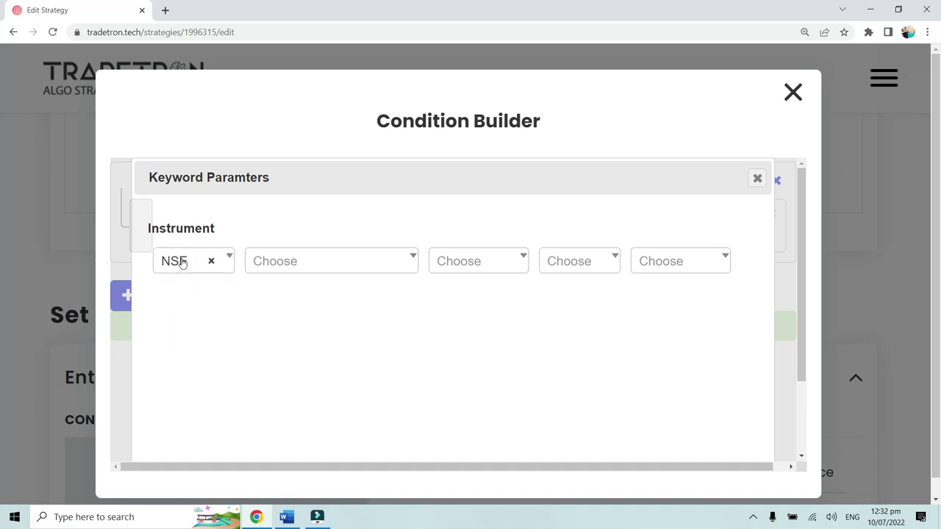
pyautogui.click(266, 262)
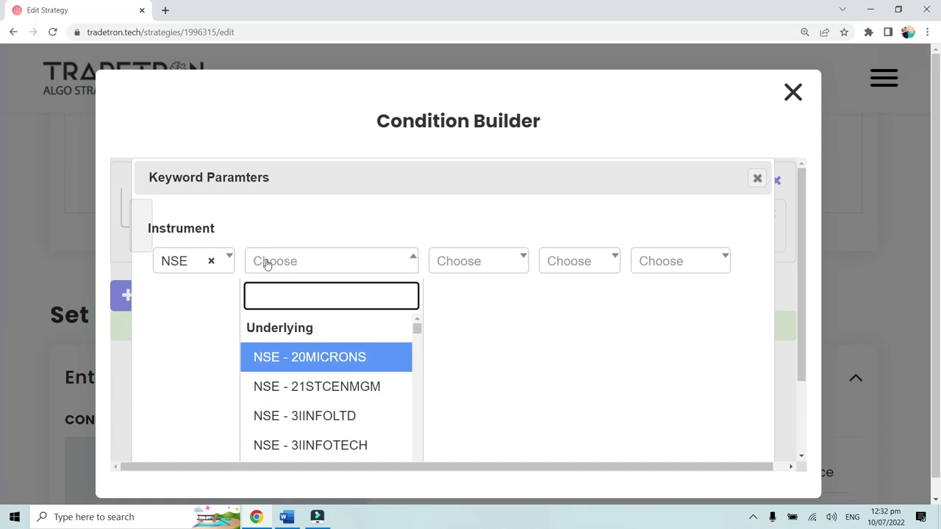
pyautogui.write('NIFTY')
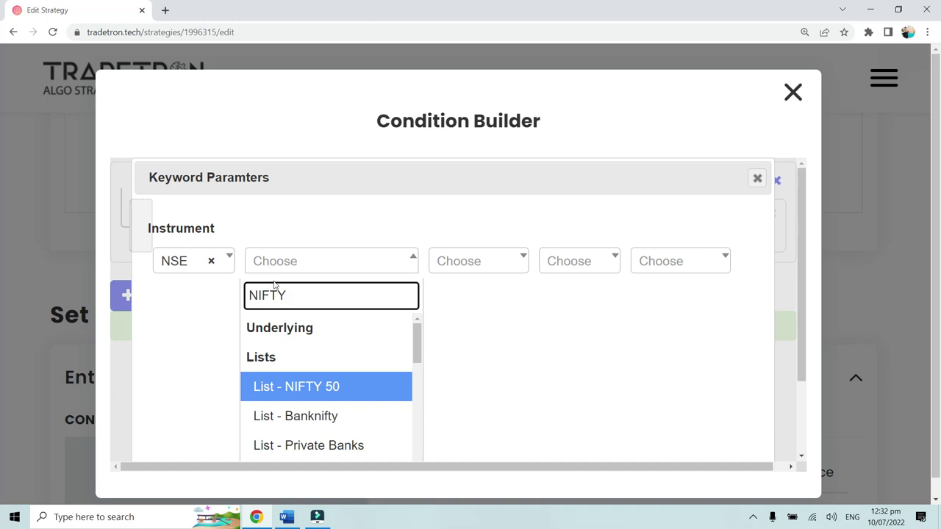
pyautogui.click(318, 387)
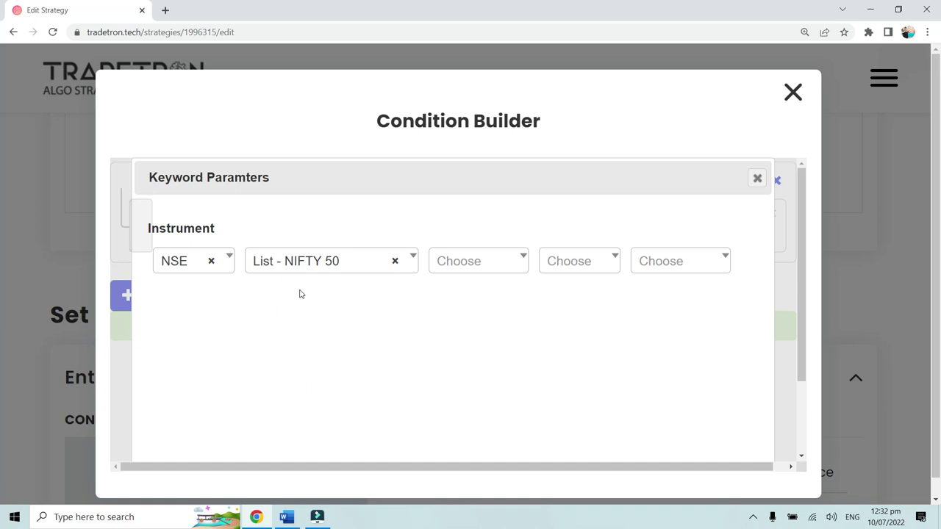
# Search the instrument list for NFO, then bring up the exchange choices again
pyautogui.click(316, 274)
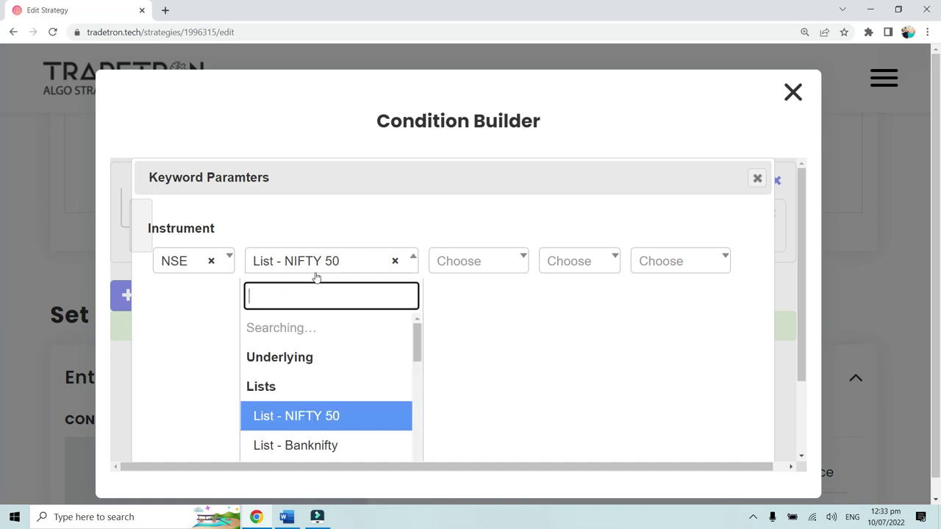
pyautogui.write('NFO')
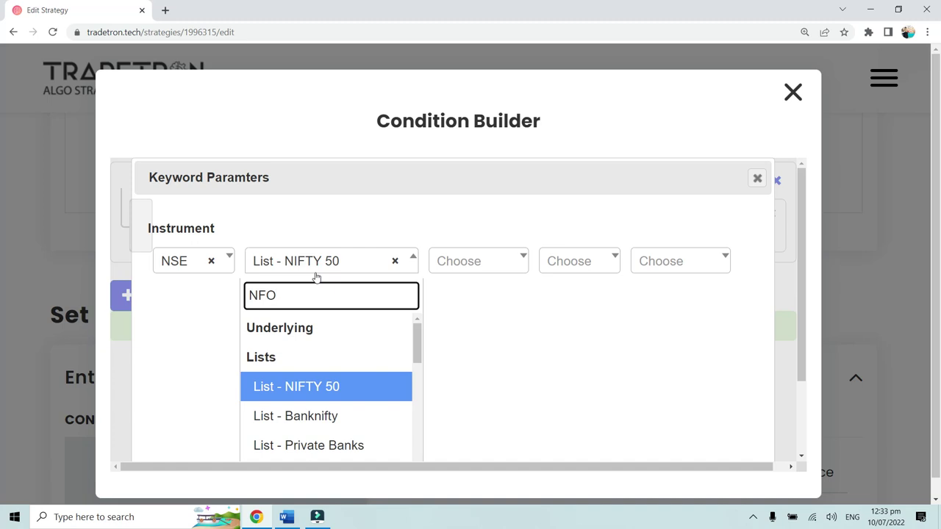
pyautogui.scroll(-10, 385, 368)
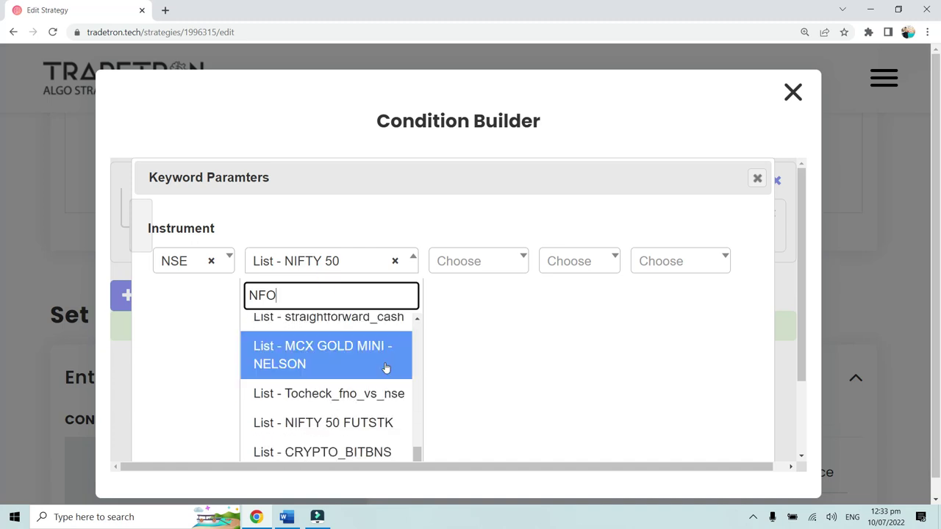
pyautogui.scroll(10, 385, 364)
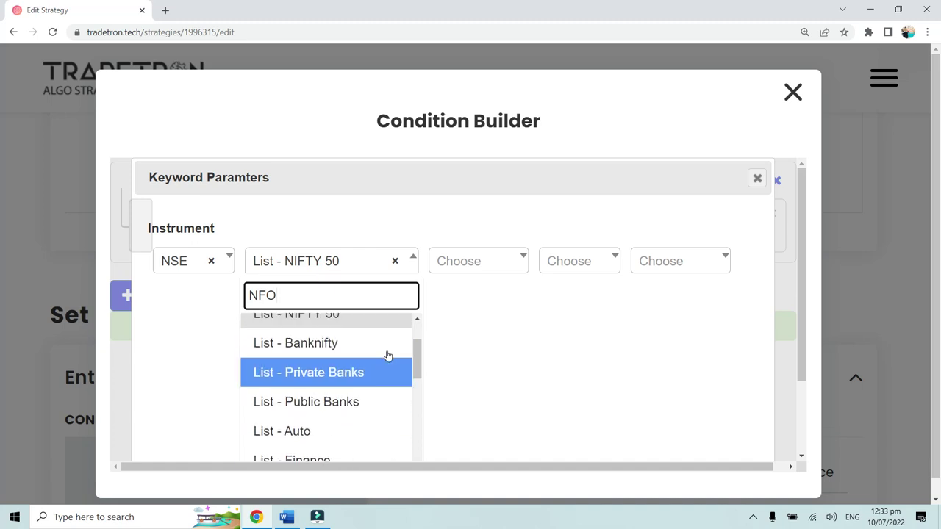
pyautogui.click(191, 273)
pyautogui.scroll(-3, 182, 353)
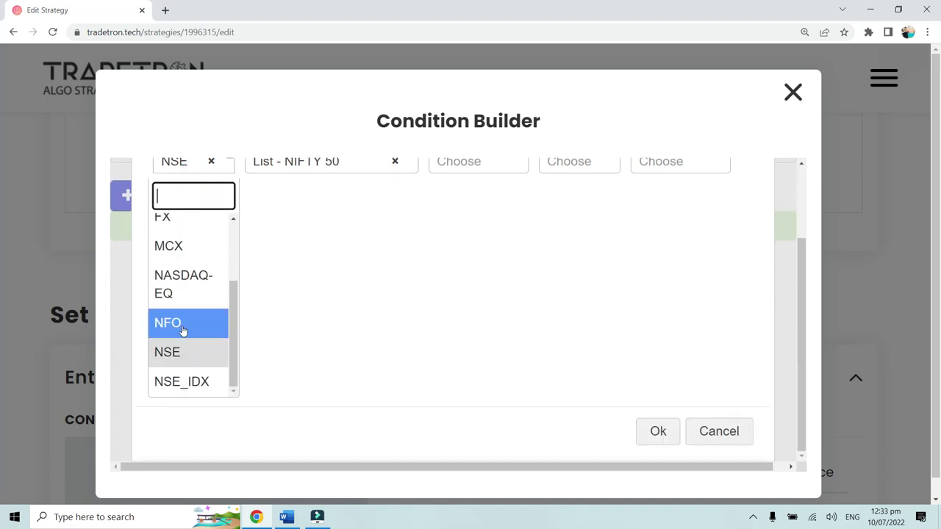
# Switch the exchange to NFO and search its instruments for NIFTY
pyautogui.click(182, 330)
pyautogui.click(290, 266)
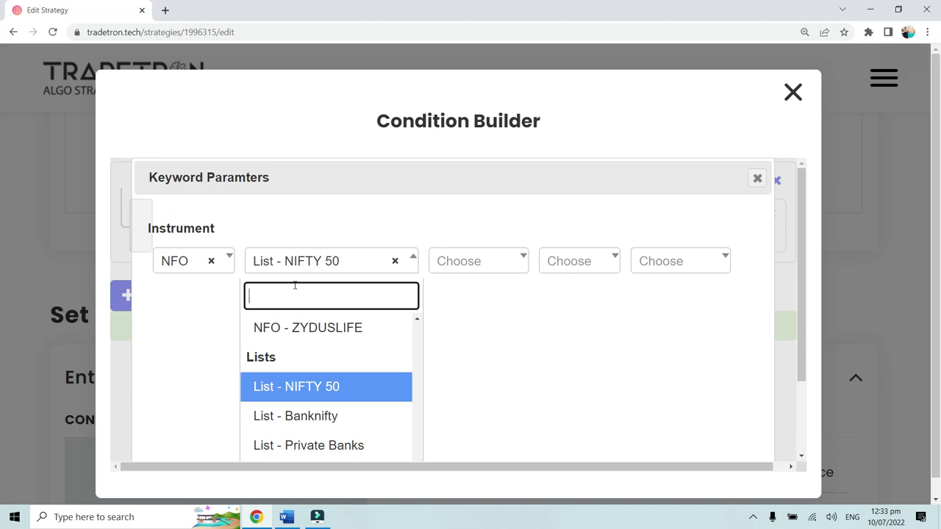
pyautogui.write('NFO')
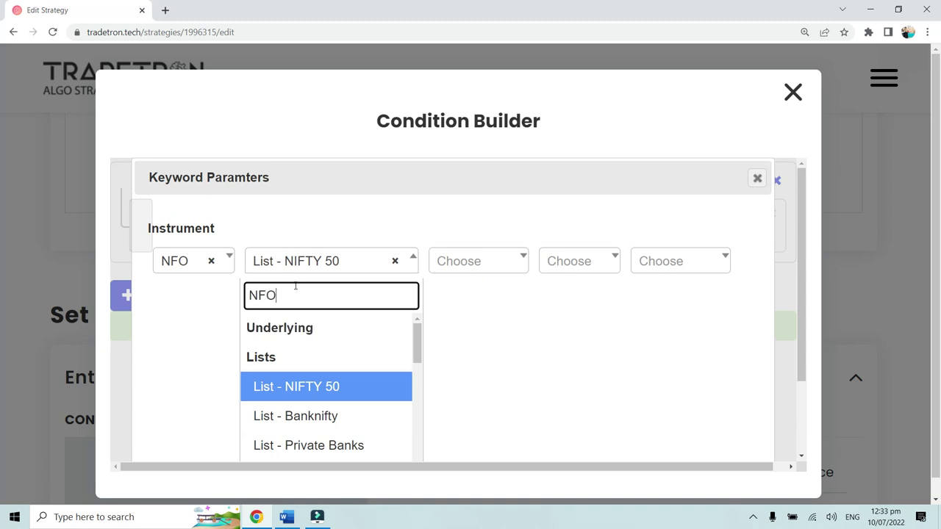
pyautogui.write(' - NI')
pyautogui.scroll(-5, 331, 363)
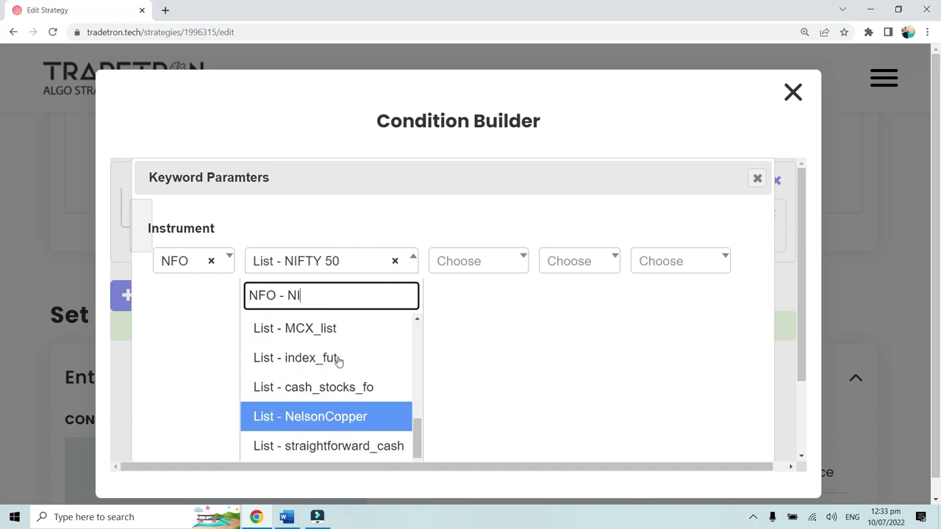
pyautogui.click(338, 262)
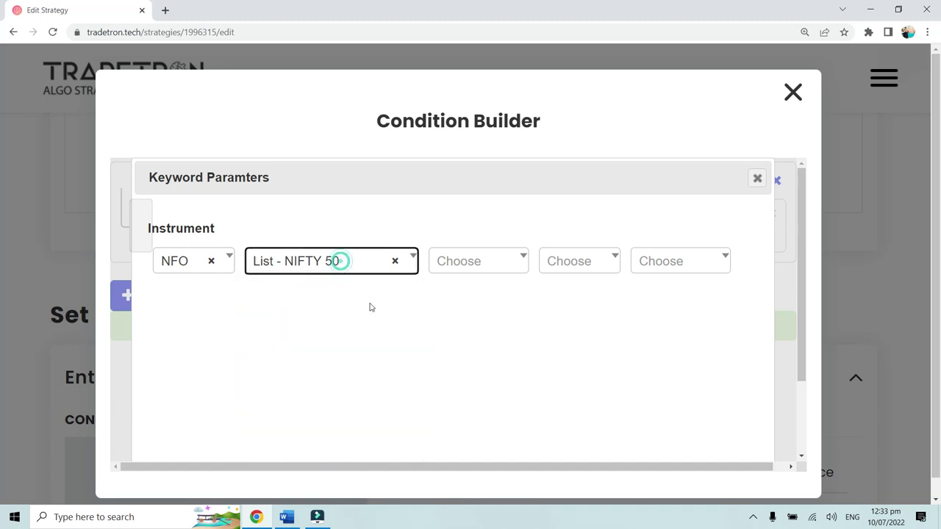
pyautogui.click(384, 262)
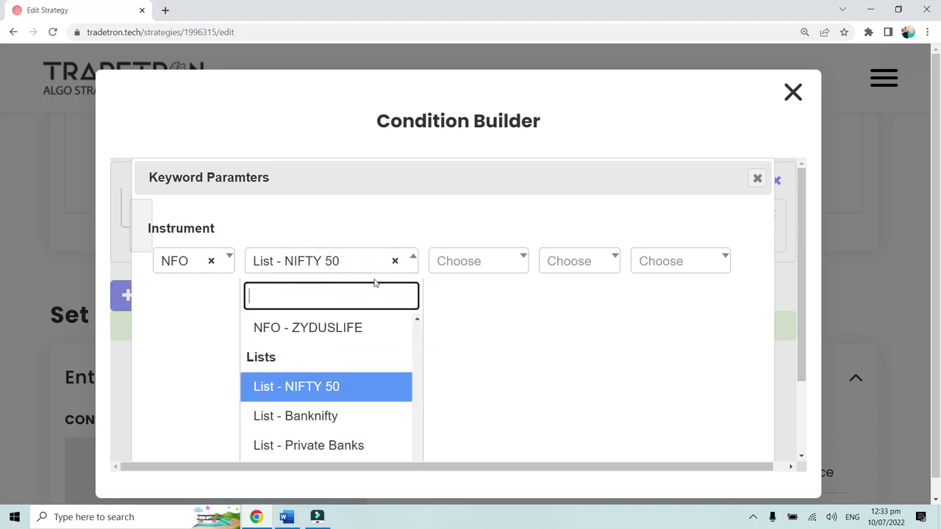
pyautogui.write('nity')
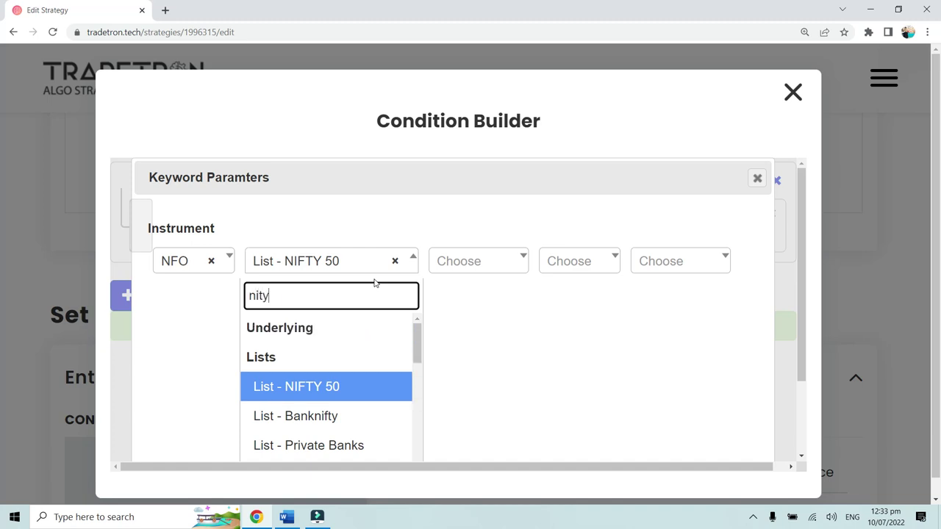
pyautogui.press('BackSpace')
pyautogui.press('BackSpace')
pyautogui.write('fty')
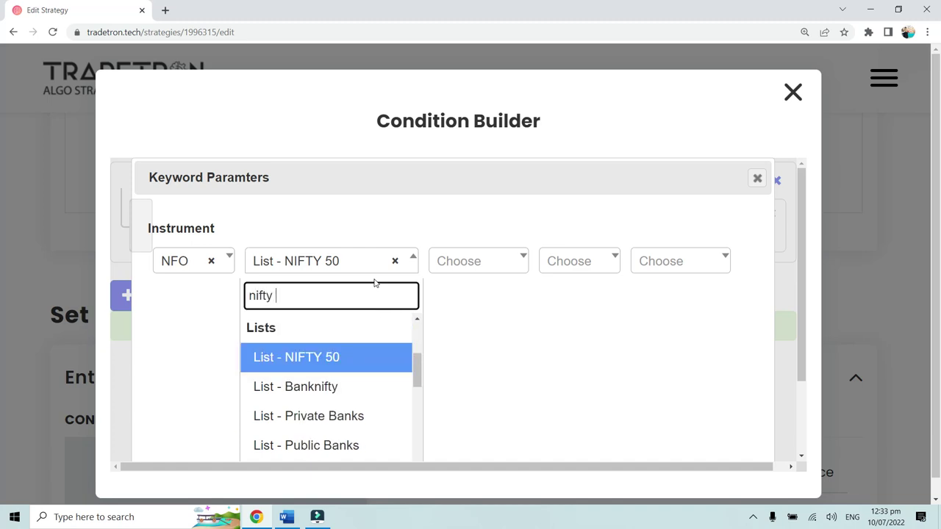
pyautogui.press('BackSpace')
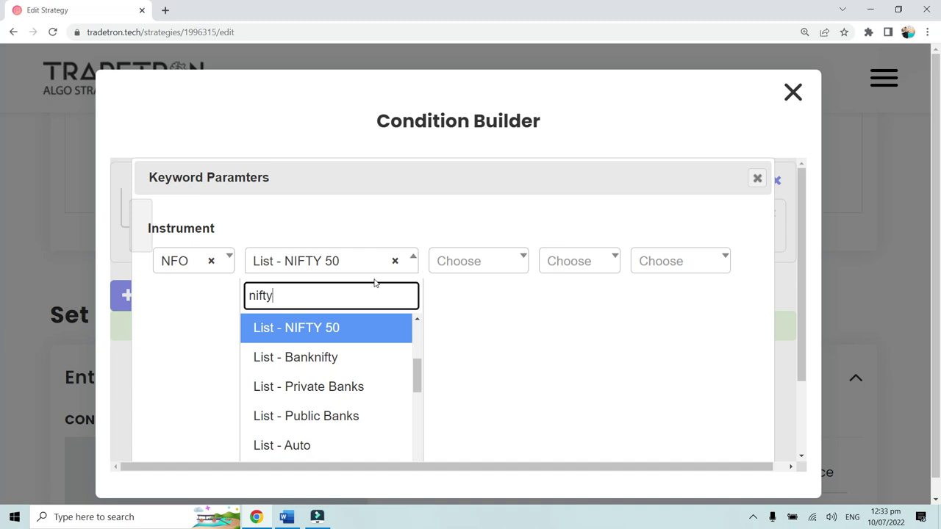
pyautogui.scroll(3, 379, 367)
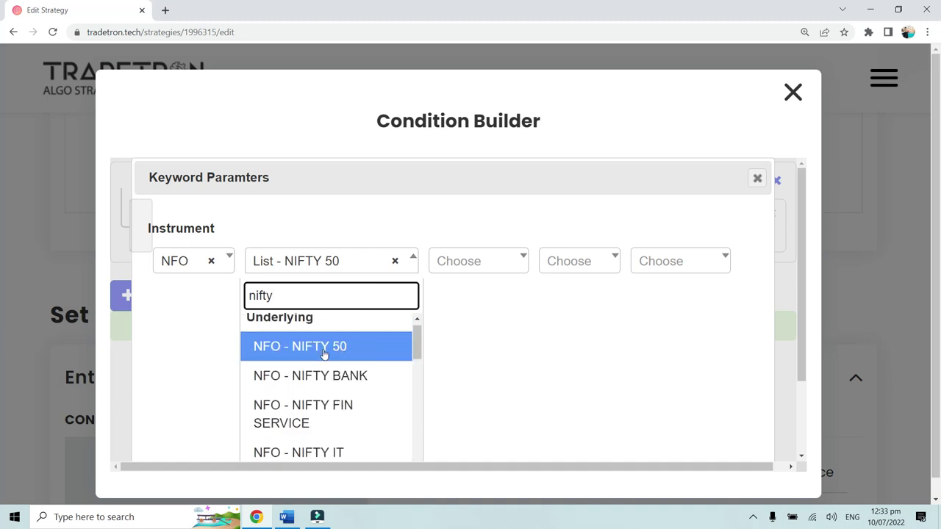
# Switch back to NSE, reselect List - NIFTY 50, and confirm the instrument parameters
pyautogui.click(176, 264)
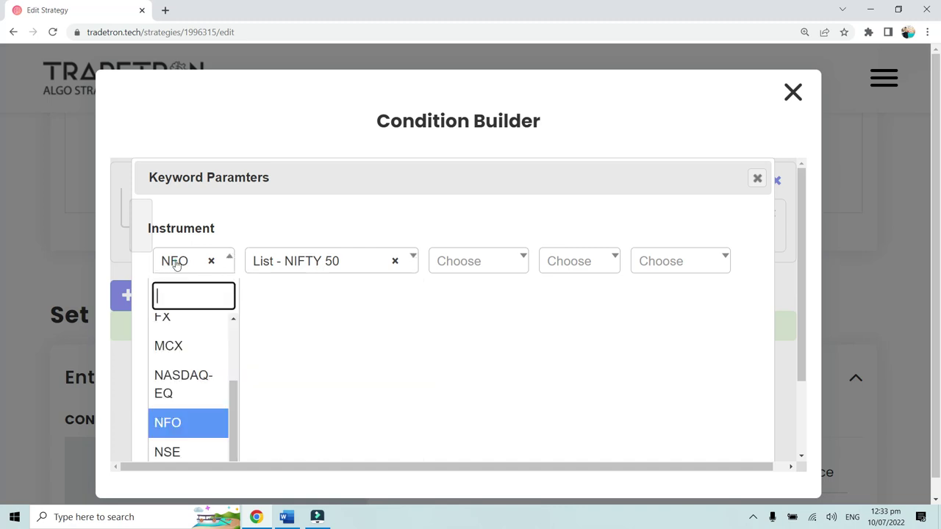
pyautogui.scroll(-1, 192, 380)
pyautogui.click(182, 383)
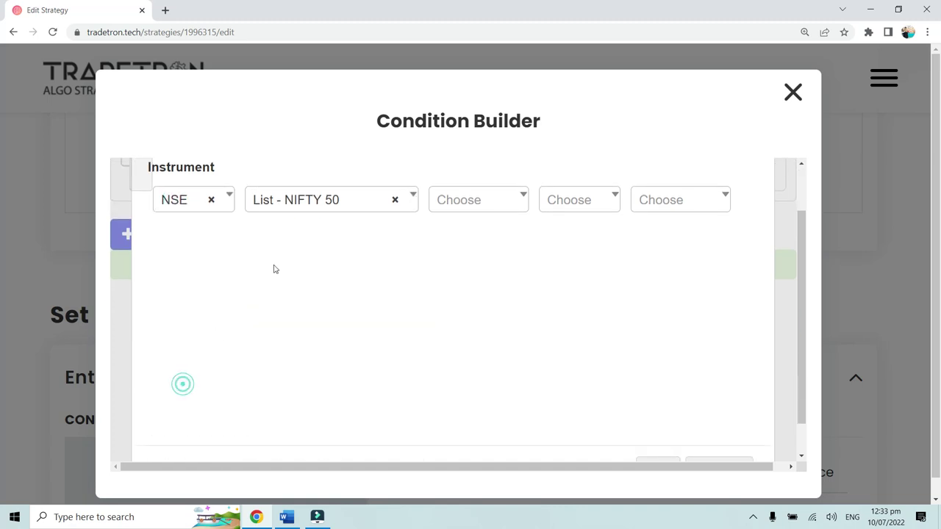
pyautogui.click(306, 203)
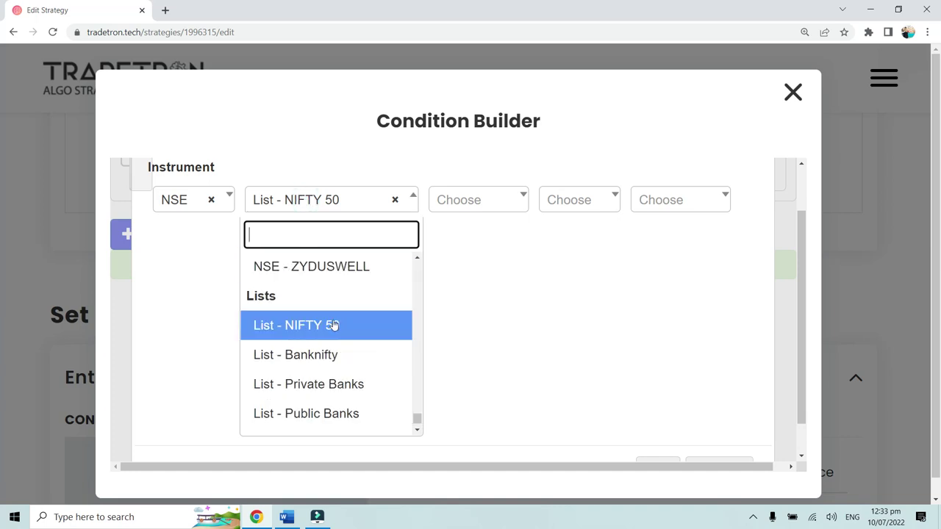
pyautogui.click(333, 325)
pyautogui.scroll(-1, 433, 286)
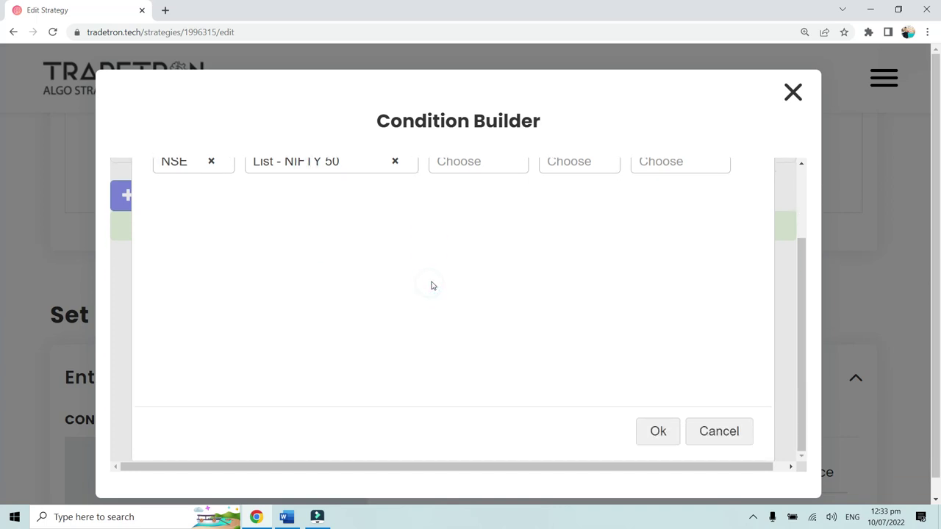
pyautogui.scroll(2, 403, 272)
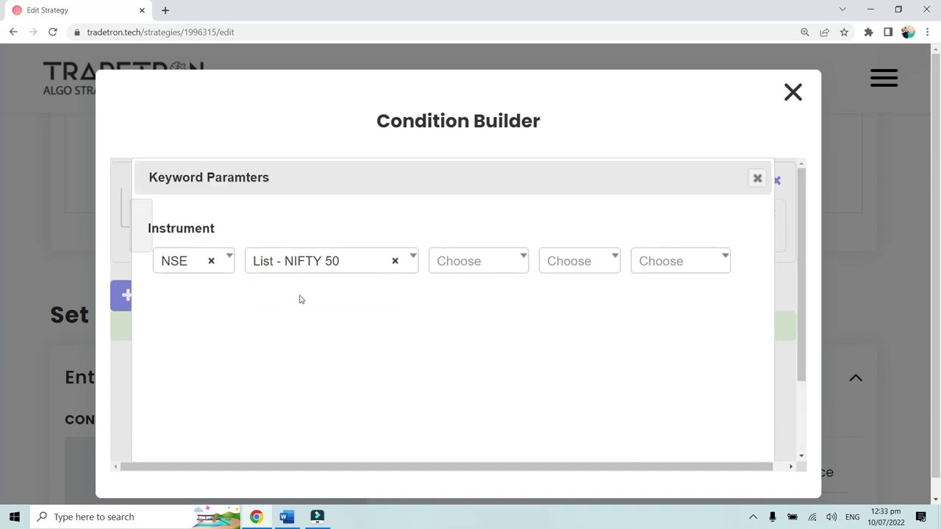
pyautogui.scroll(-1, 342, 311)
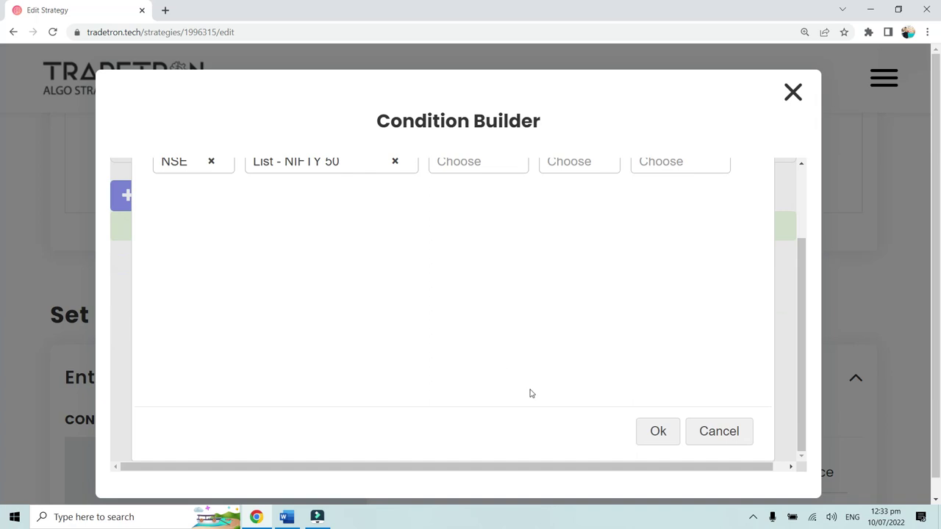
pyautogui.click(650, 438)
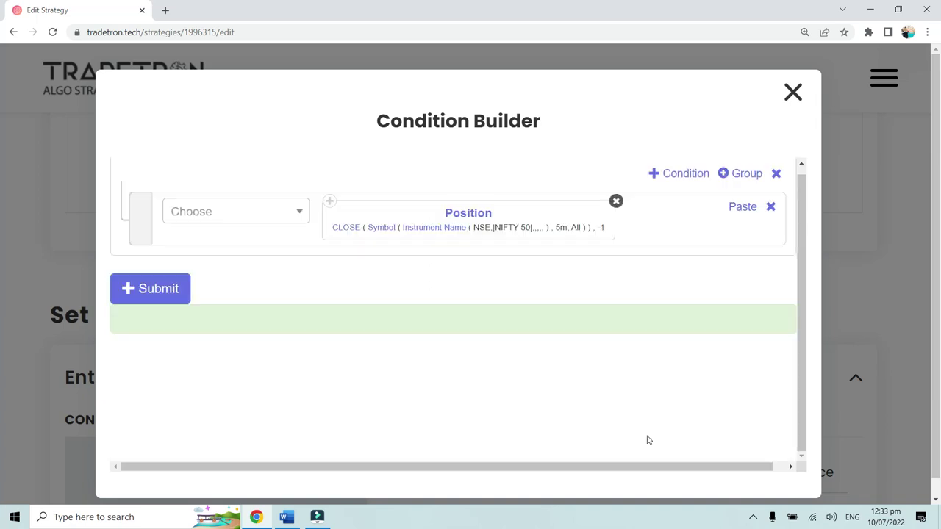
pyautogui.click(566, 372)
pyautogui.hotkey('ctrl', '+')
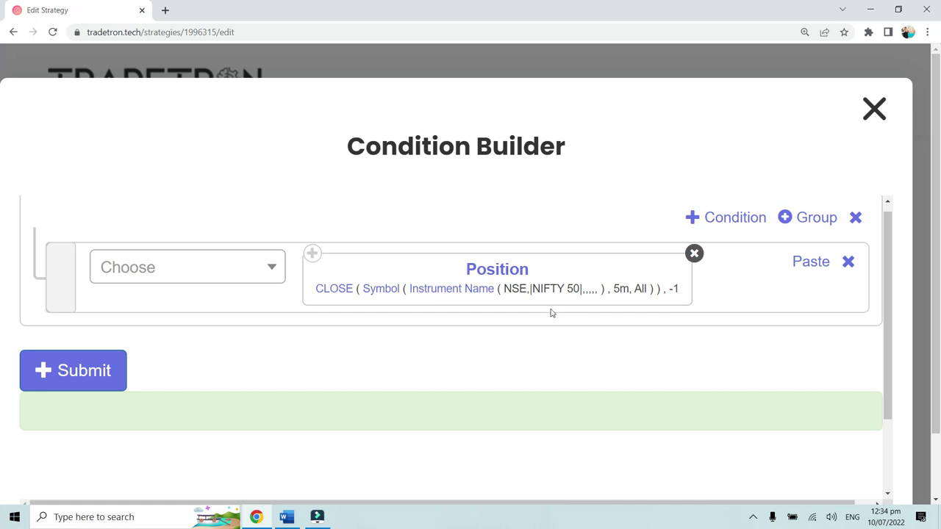
# Replace the Position instrument with the NSE List - Banknifty via a 'nifty ba' search and confirm
pyautogui.click(458, 288)
pyautogui.click(310, 342)
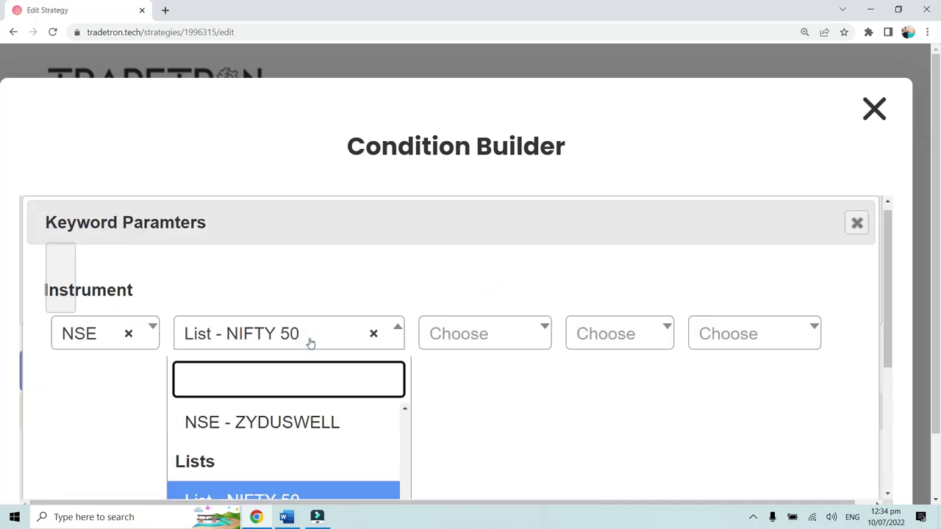
pyautogui.write('nifty ba')
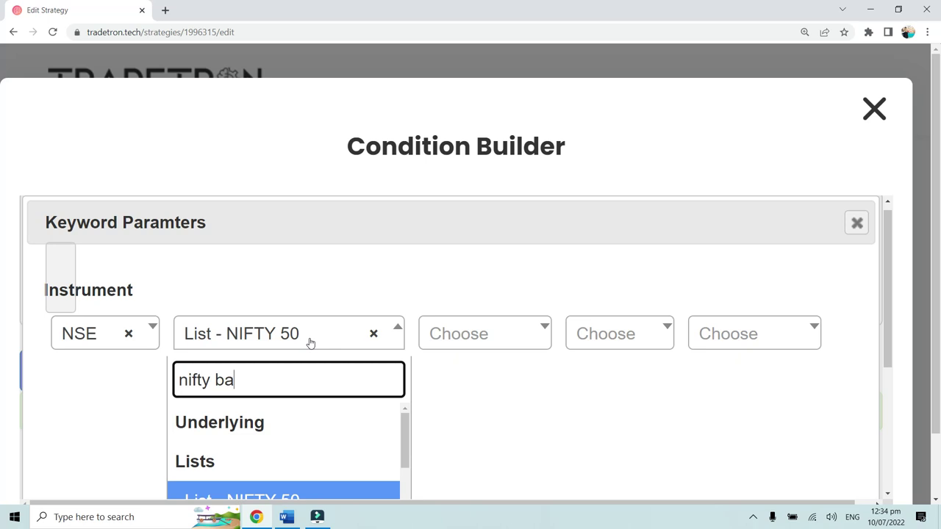
pyautogui.scroll(-3, 414, 436)
pyautogui.click(315, 373)
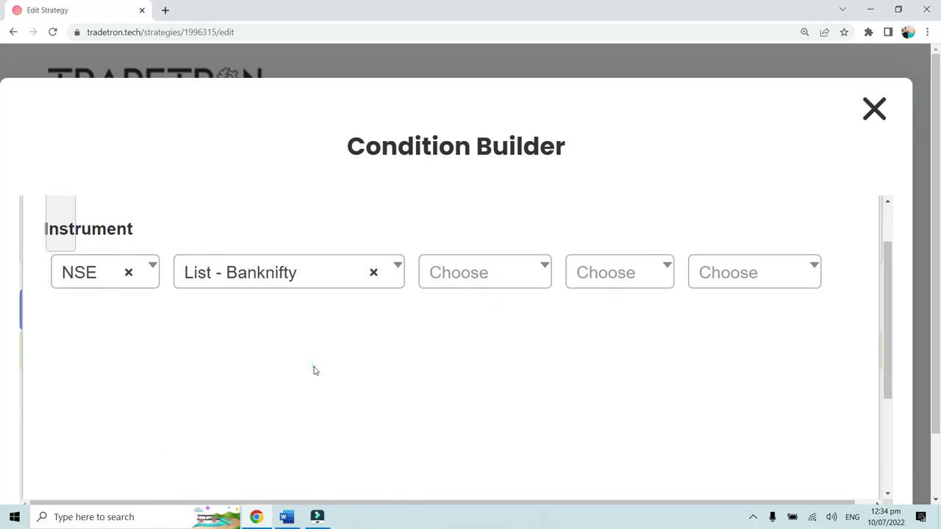
pyautogui.scroll(-5, 313, 368)
pyautogui.click(724, 460)
pyautogui.scroll(2, 513, 370)
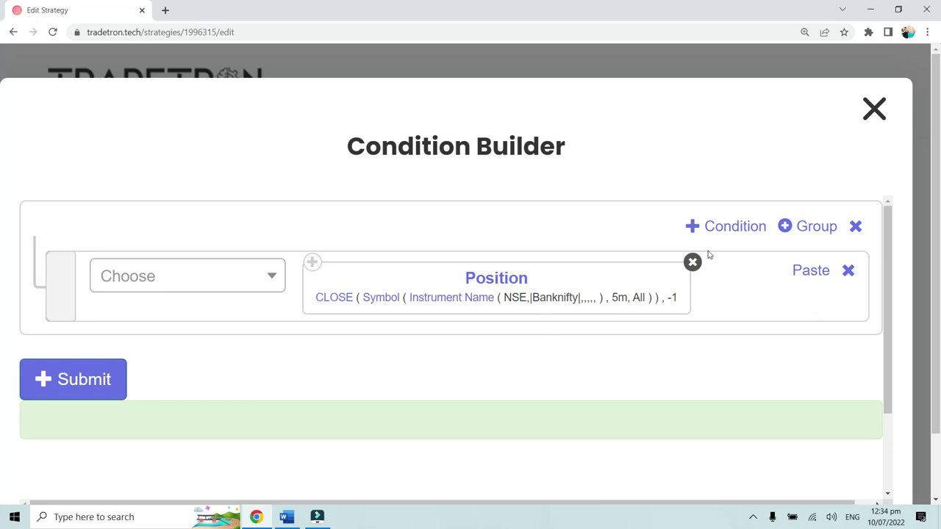
# Add a second condition pasting the Position block, with List - NIFTY 50 as its instrument
pyautogui.click(719, 228)
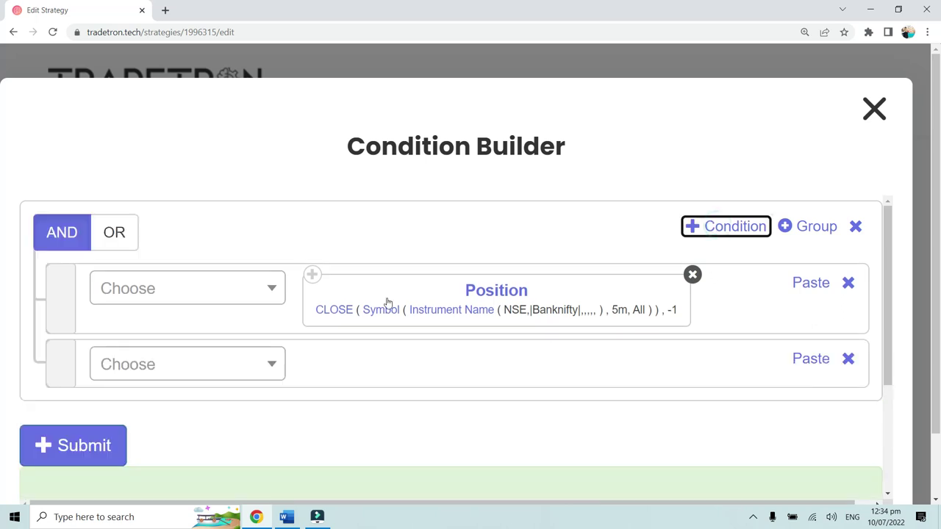
pyautogui.click(813, 360)
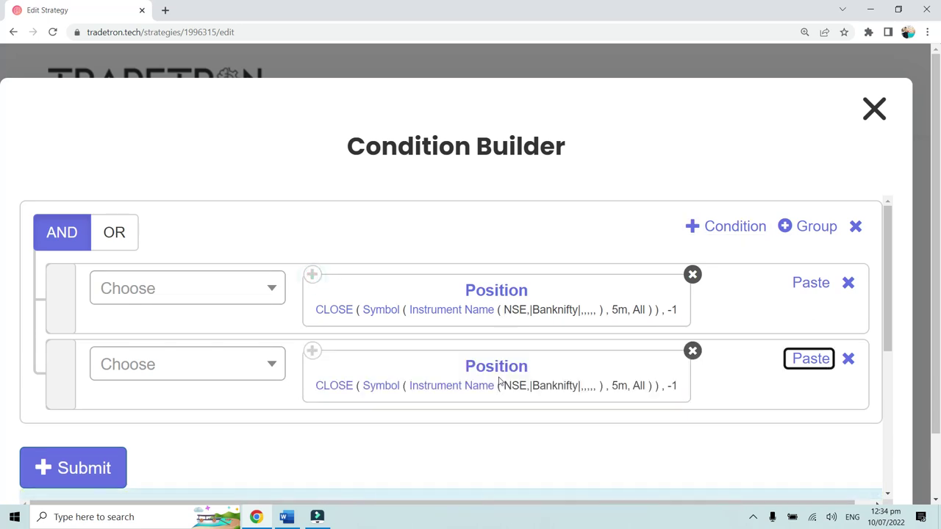
pyautogui.click(480, 392)
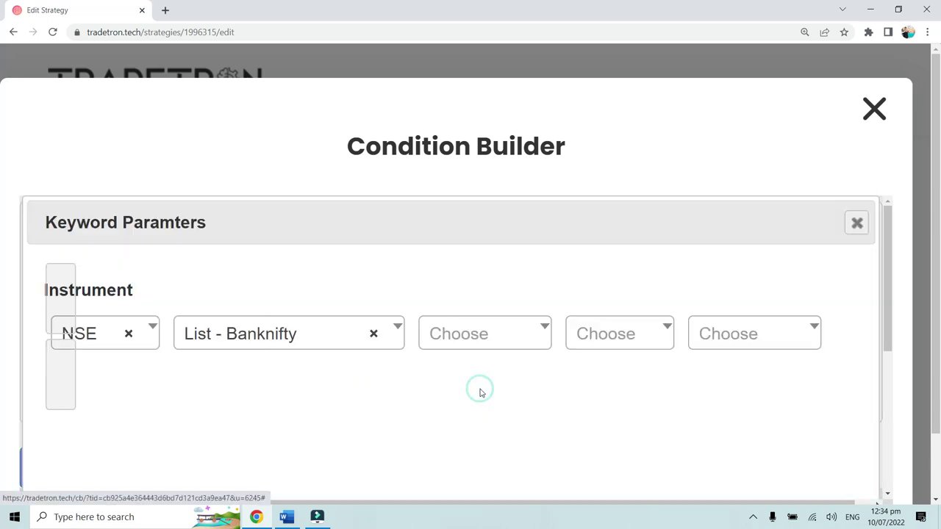
pyautogui.click(269, 337)
pyautogui.click(251, 478)
pyautogui.scroll(-5, 456, 444)
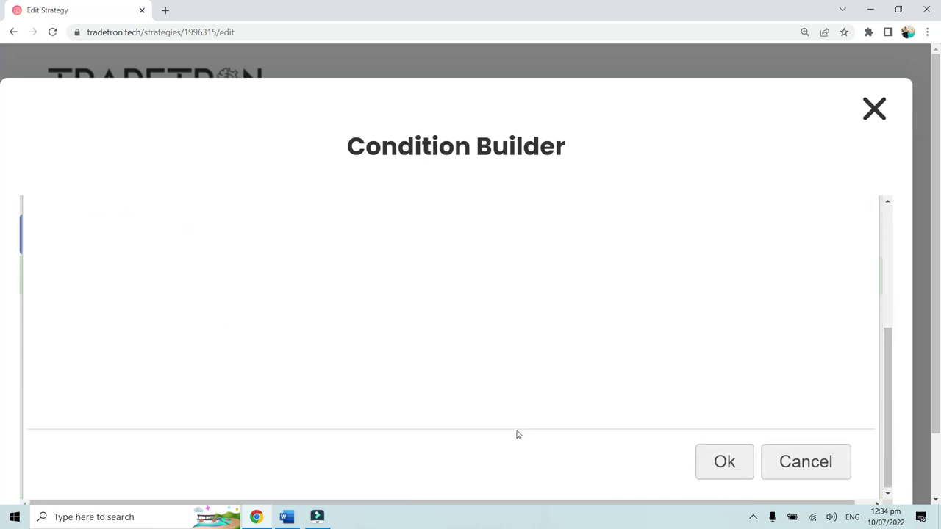
pyautogui.click(718, 462)
pyautogui.scroll(5, 563, 405)
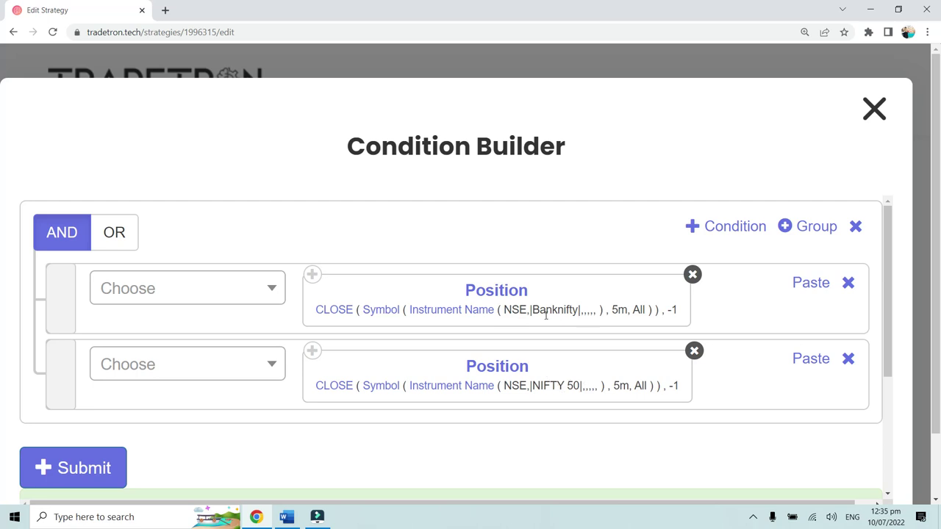
# Scroll through the conditions, then bring up the agenda document in Word
pyautogui.scroll(-5, 533, 377)
pyautogui.scroll(1, 677, 404)
pyautogui.scroll(3, 593, 319)
pyautogui.click(286, 517)
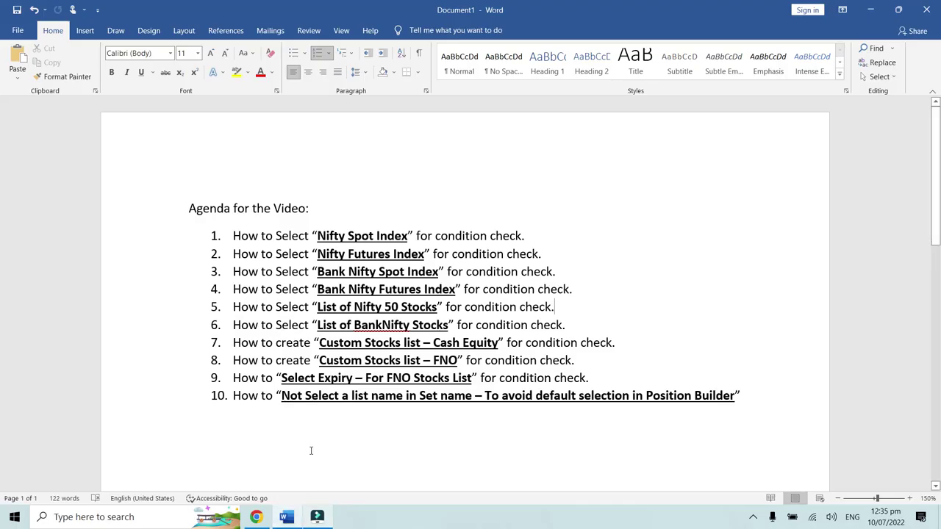
# Return to the Tradetron Condition Builder in Chrome
pyautogui.click(265, 519)
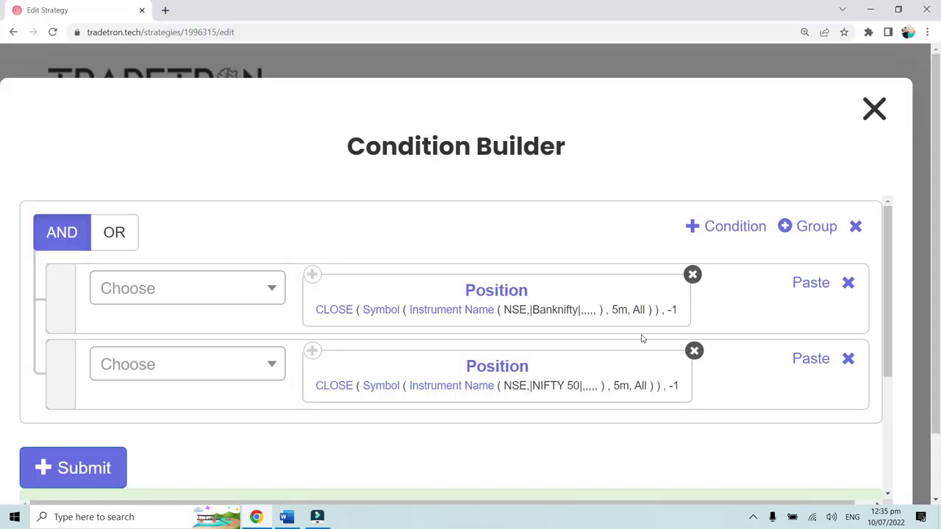
# Close the Condition Builder and bring up the add/view options for Set №1's list
pyautogui.click(874, 110)
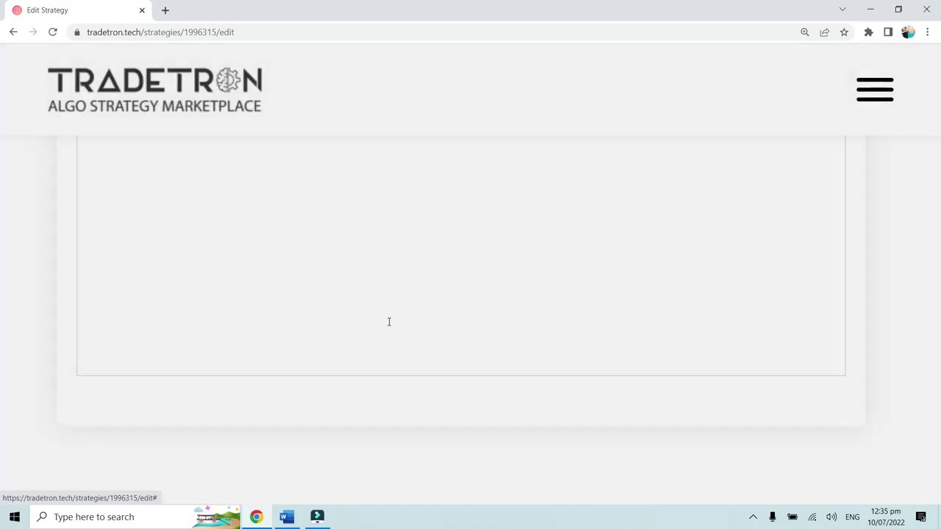
pyautogui.hotkey('ctrl', '+')
pyautogui.hotkey('ctrl', '-')
pyautogui.hotkey('ctrl', '-')
pyautogui.hotkey('ctrl', '-')
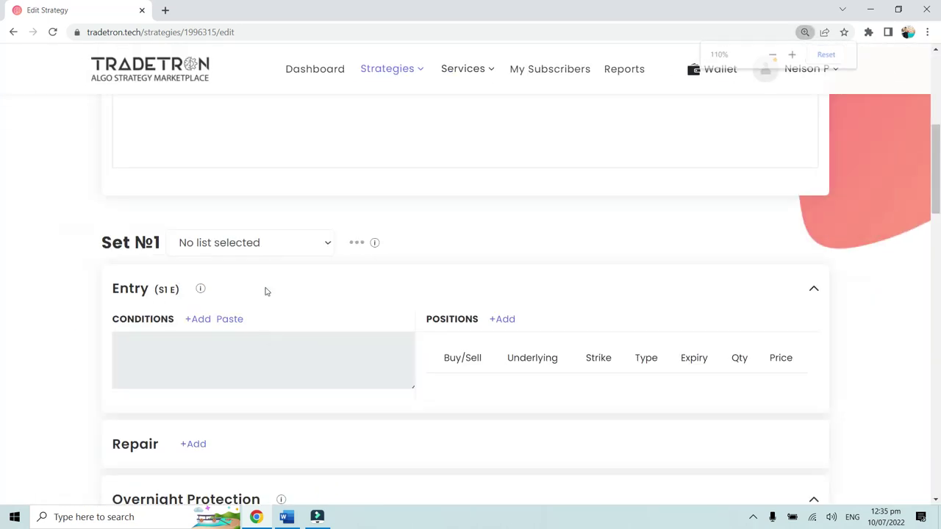
pyautogui.click(311, 285)
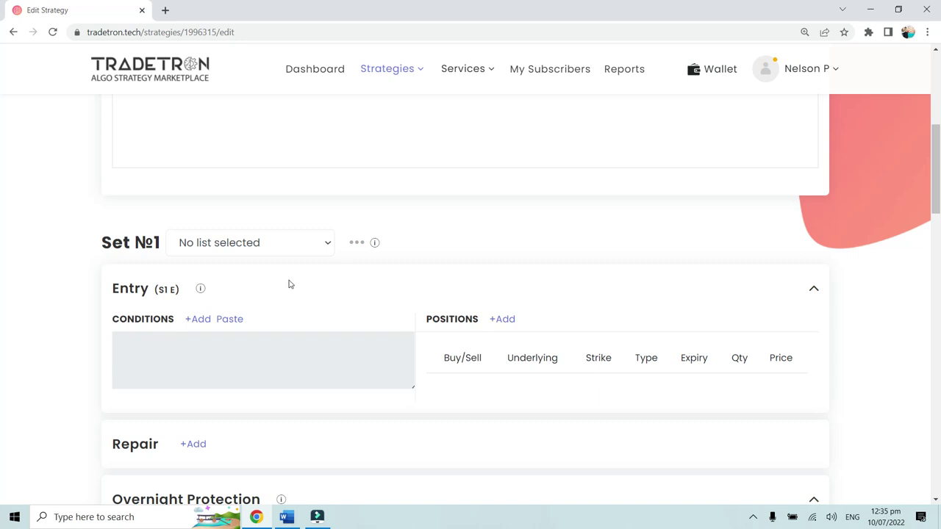
pyautogui.click(354, 244)
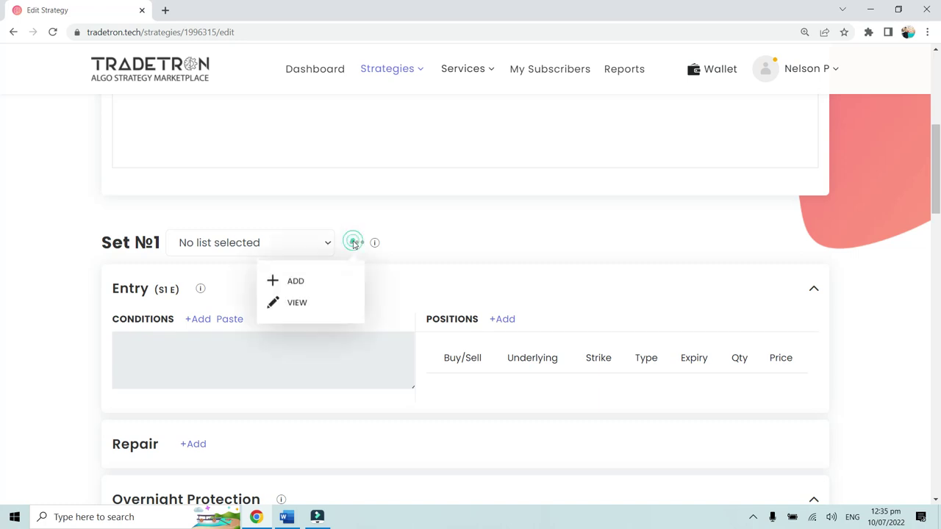
# Create list TrendingStocksJuly on exchange NSE and add TCS as its first stock
pyautogui.click(292, 281)
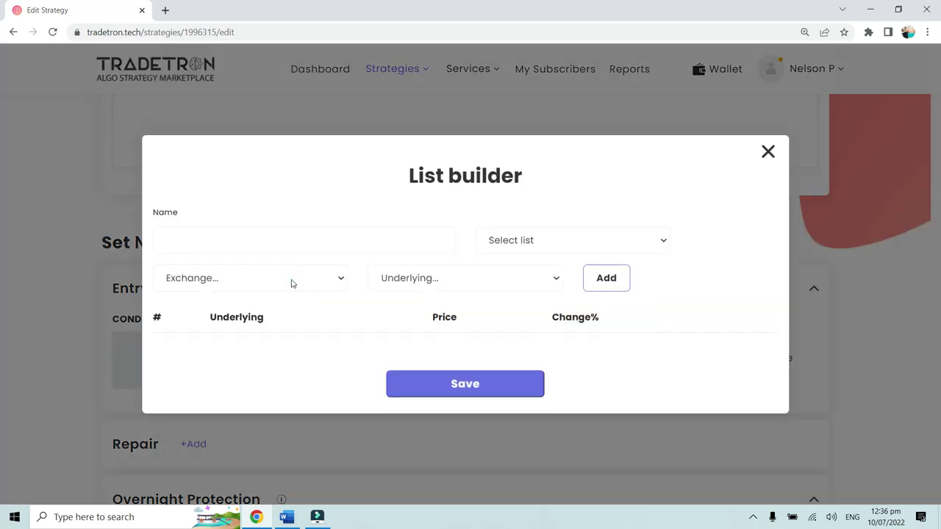
pyautogui.click(268, 242)
pyautogui.write('TrendingStocks')
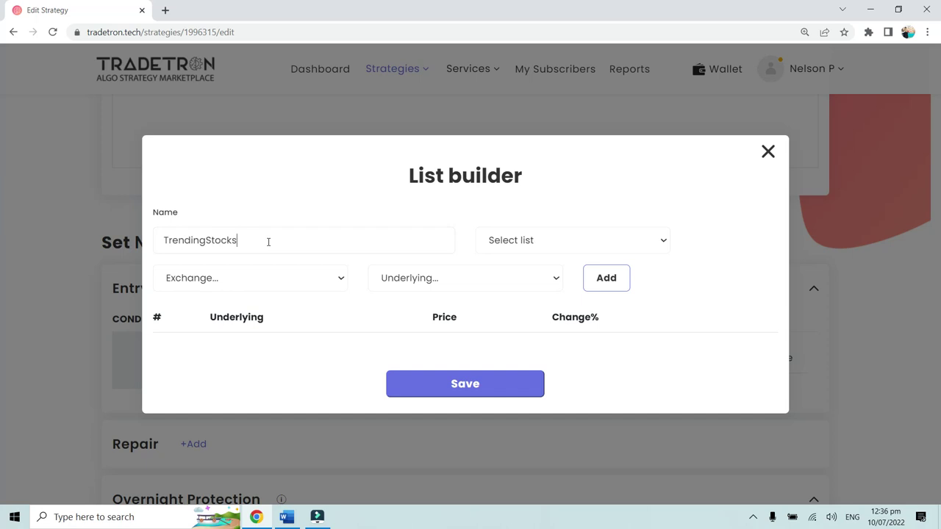
pyautogui.write('July')
pyautogui.click(252, 280)
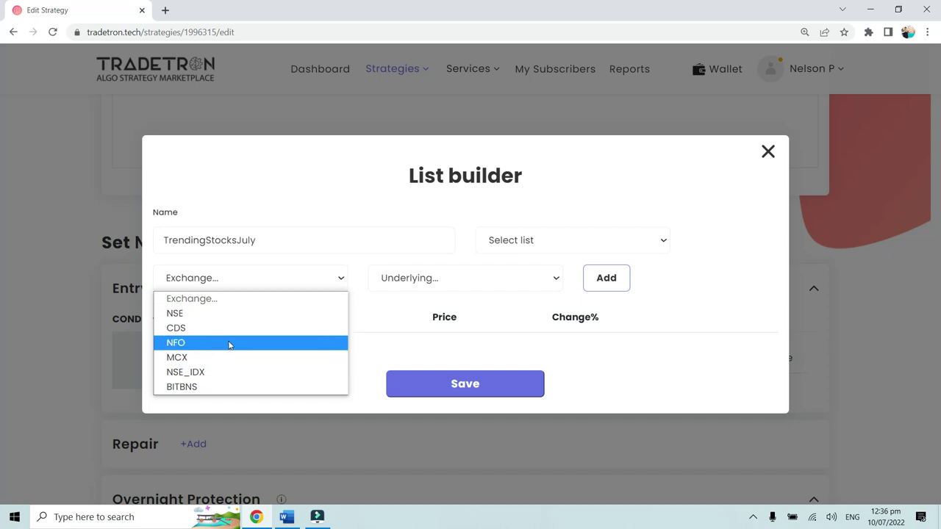
pyautogui.click(218, 315)
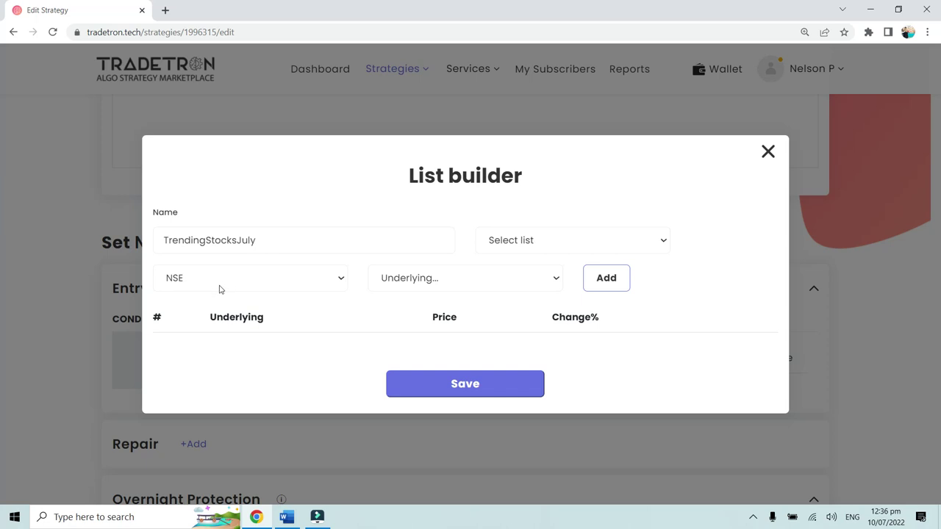
pyautogui.click(462, 286)
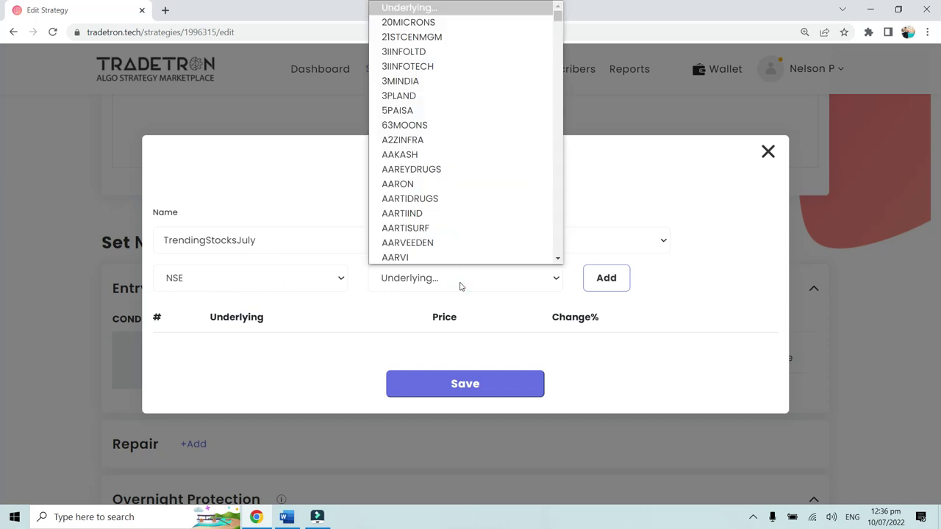
pyautogui.write('tc')
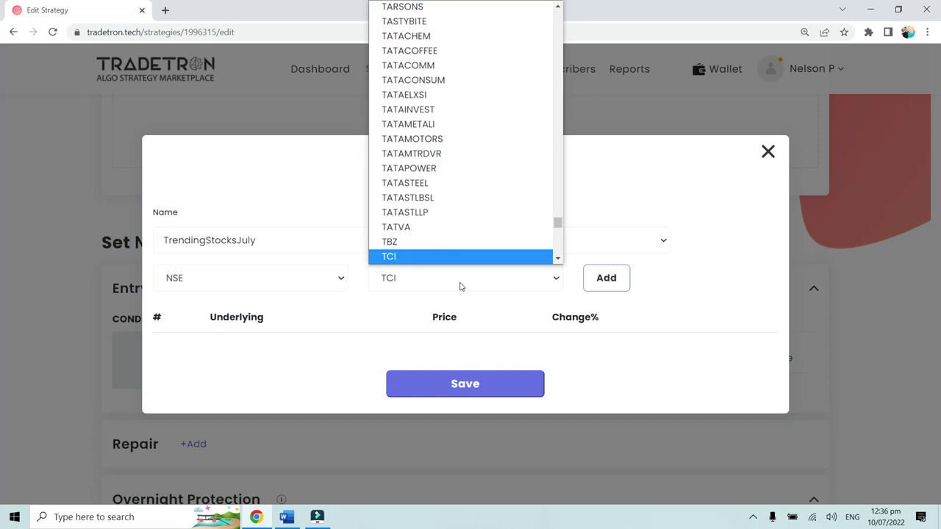
pyautogui.press('Down')
pyautogui.press('Down')
pyautogui.press('Down')
pyautogui.press('Down')
pyautogui.press('Down')
pyautogui.press('Down')
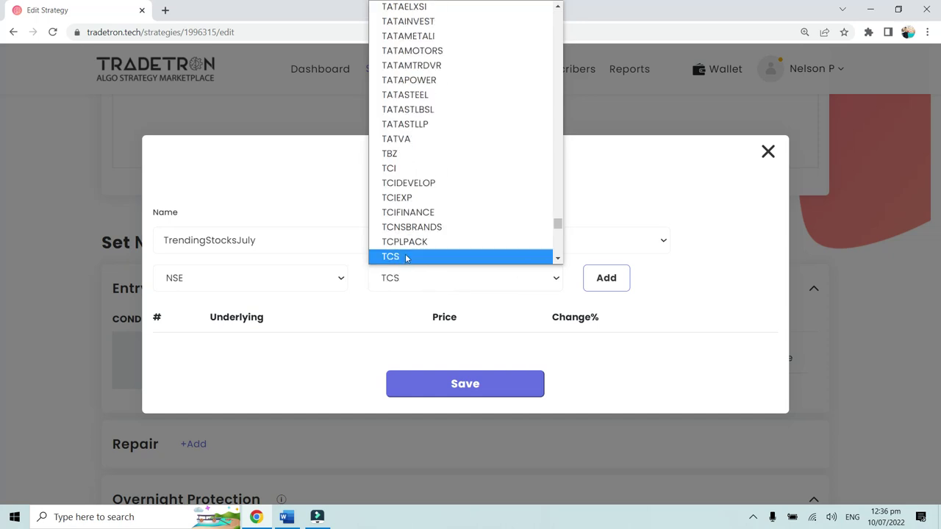
pyautogui.click(406, 257)
pyautogui.click(609, 283)
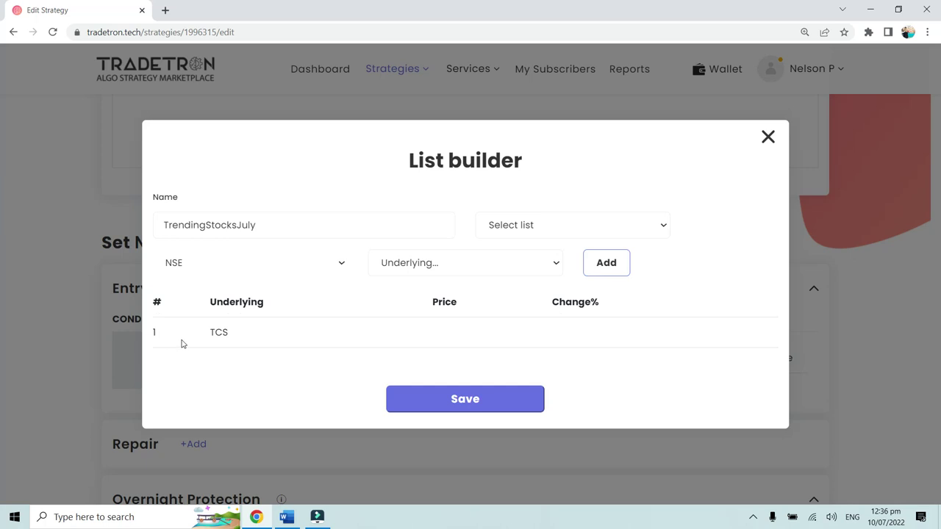
# Add TATAMOTORS and INFY to the TrendingStocksJuly list
pyautogui.click(410, 270)
pyautogui.write('tata')
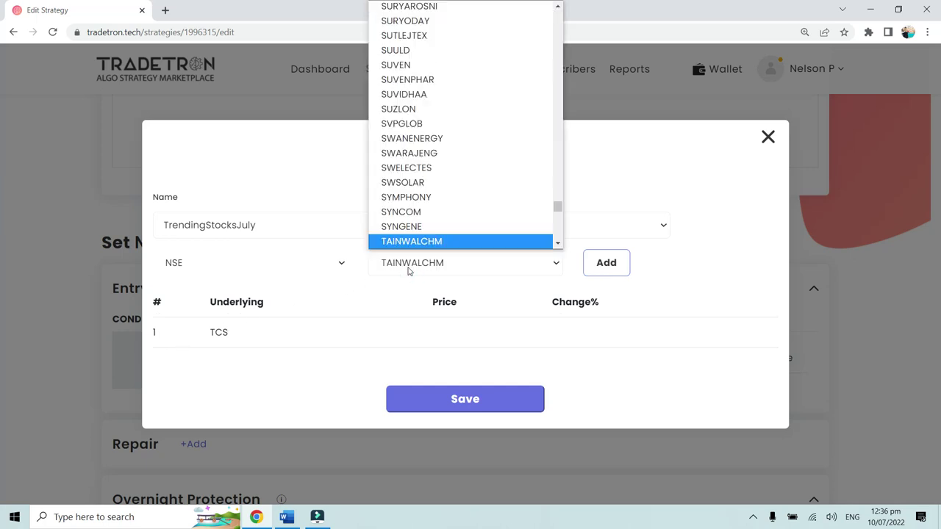
pyautogui.press('Down')
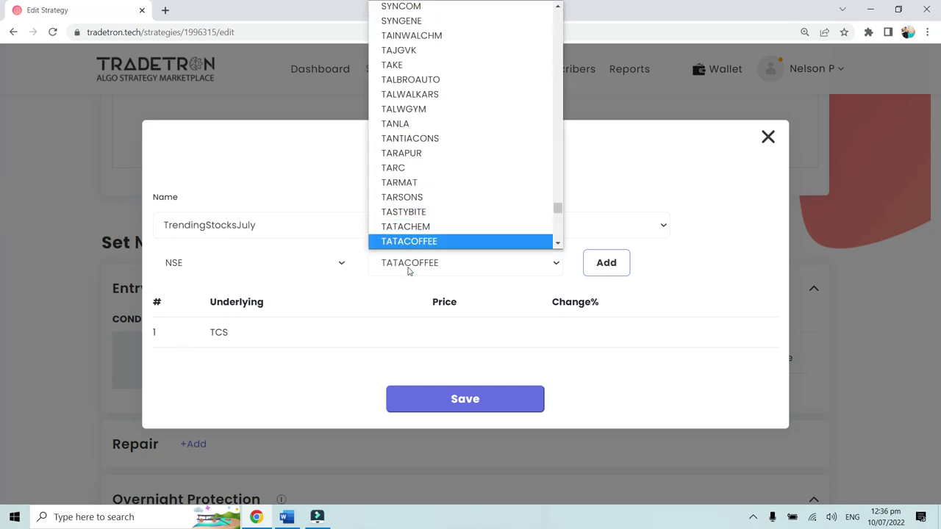
pyautogui.scroll(-3, 457, 193)
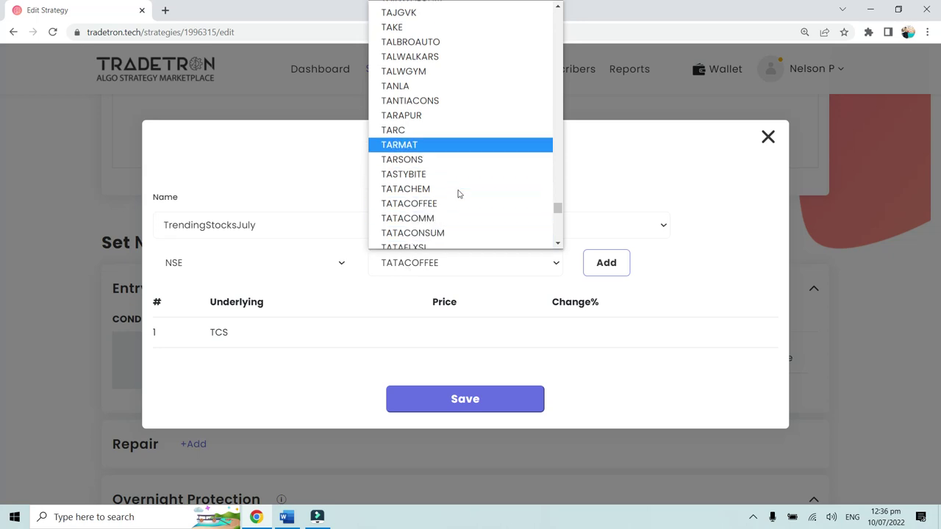
pyautogui.click(462, 206)
pyautogui.click(601, 264)
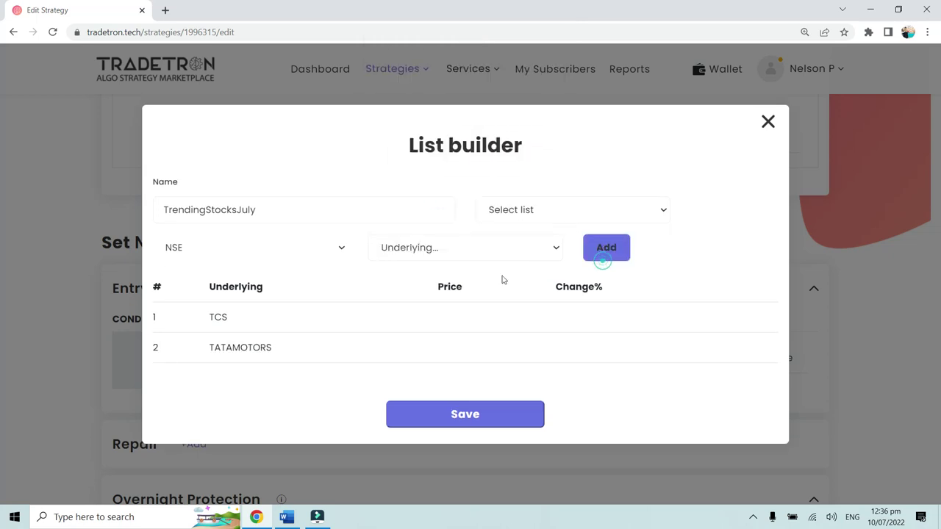
pyautogui.click(432, 253)
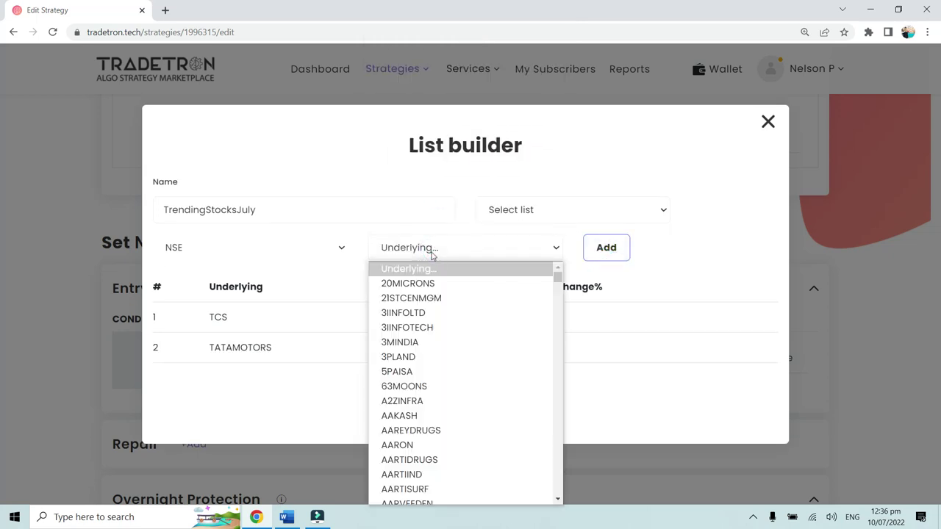
pyautogui.write('infy')
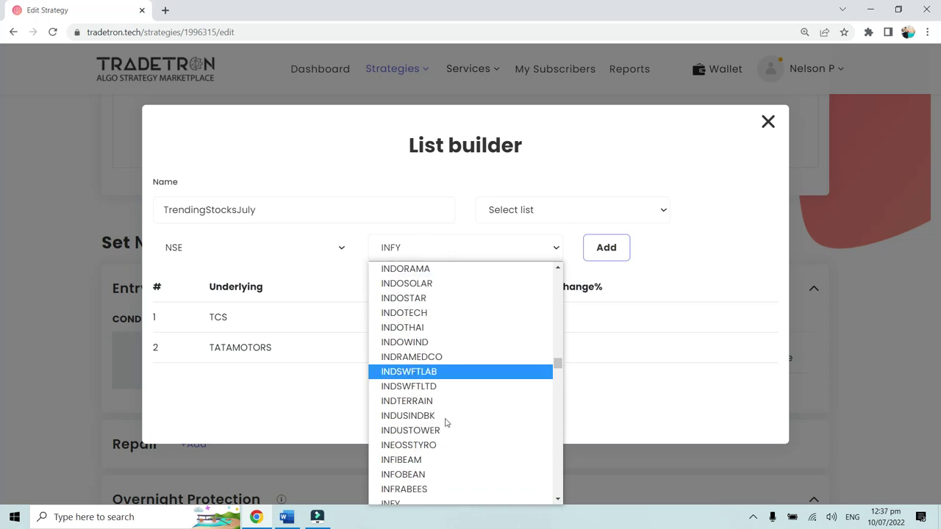
pyautogui.click(449, 498)
pyautogui.click(613, 247)
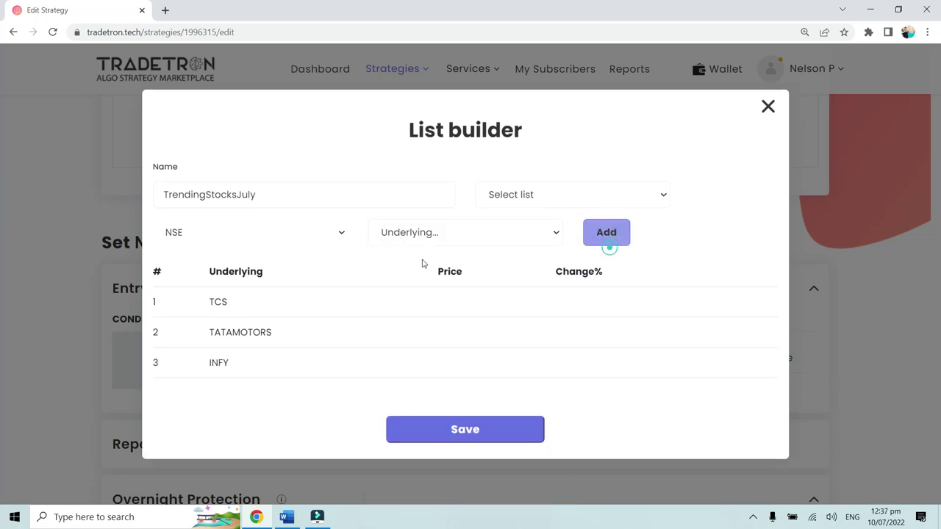
# Add RELIANCE, save the list, and close the list builder
pyautogui.click(435, 232)
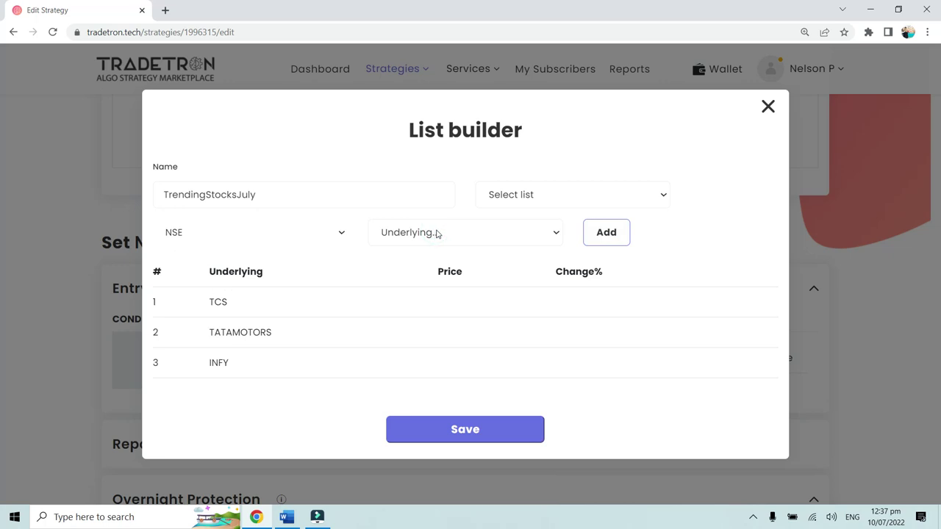
pyautogui.write('rel')
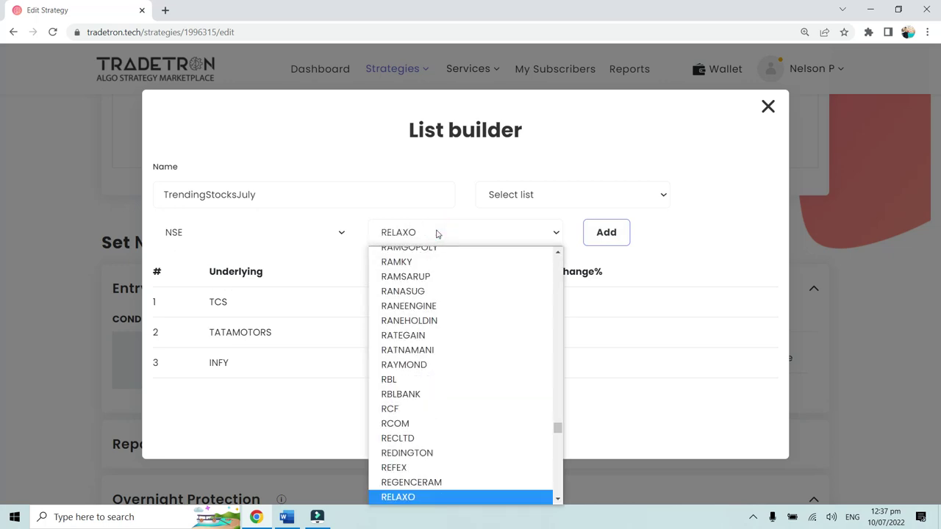
pyautogui.press('Down')
pyautogui.press('Down')
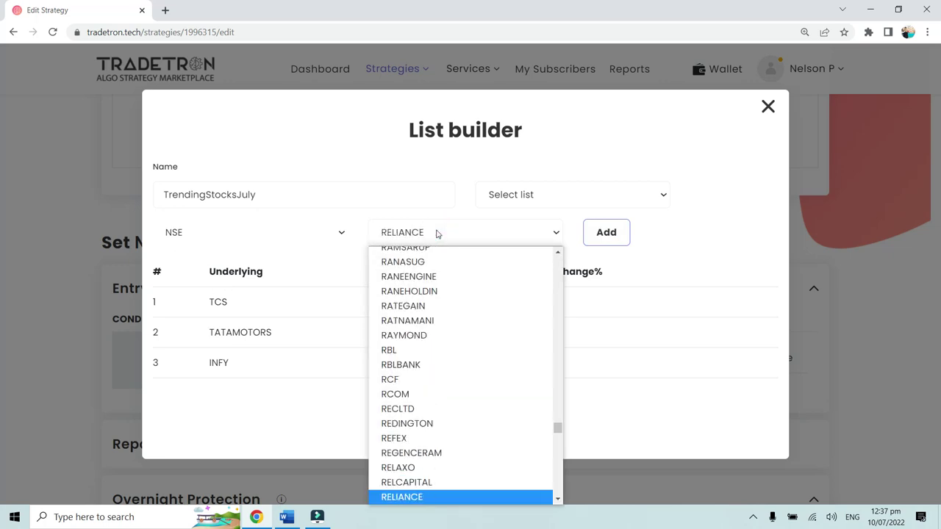
pyautogui.click(418, 498)
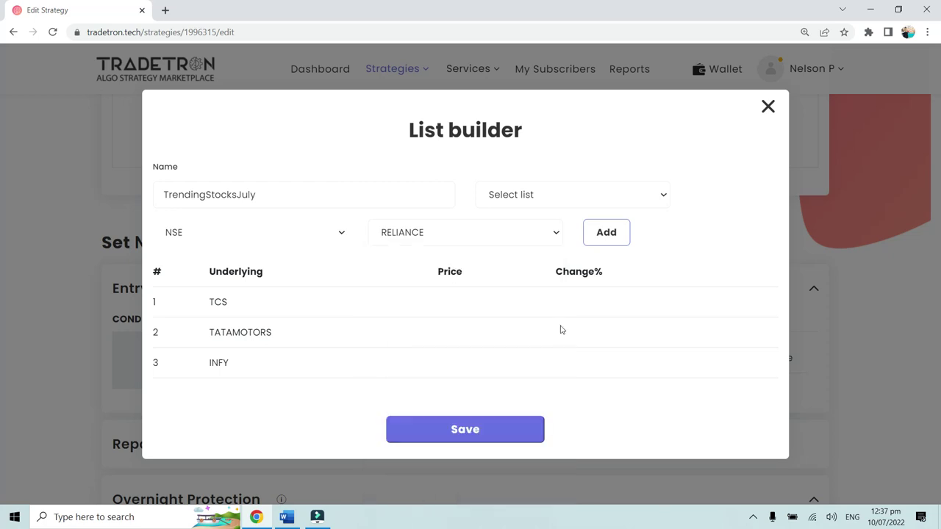
pyautogui.click(609, 241)
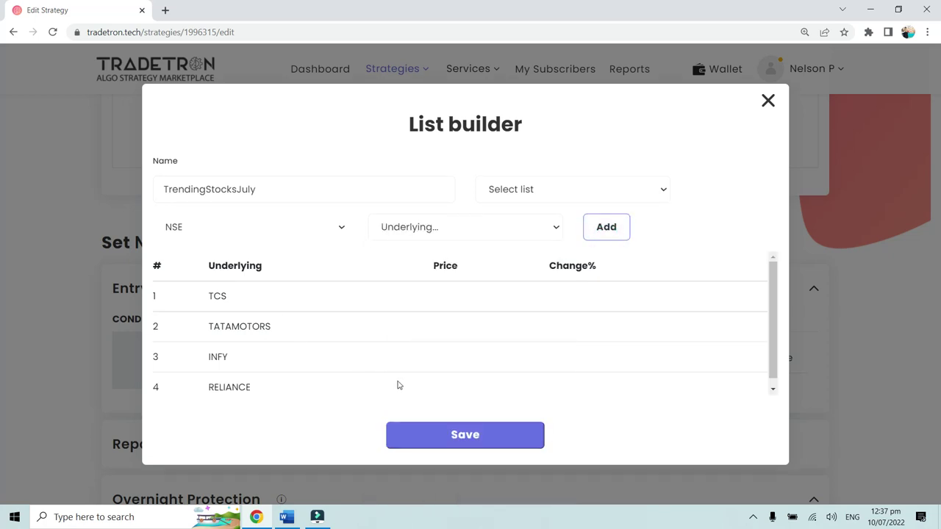
pyautogui.click(454, 436)
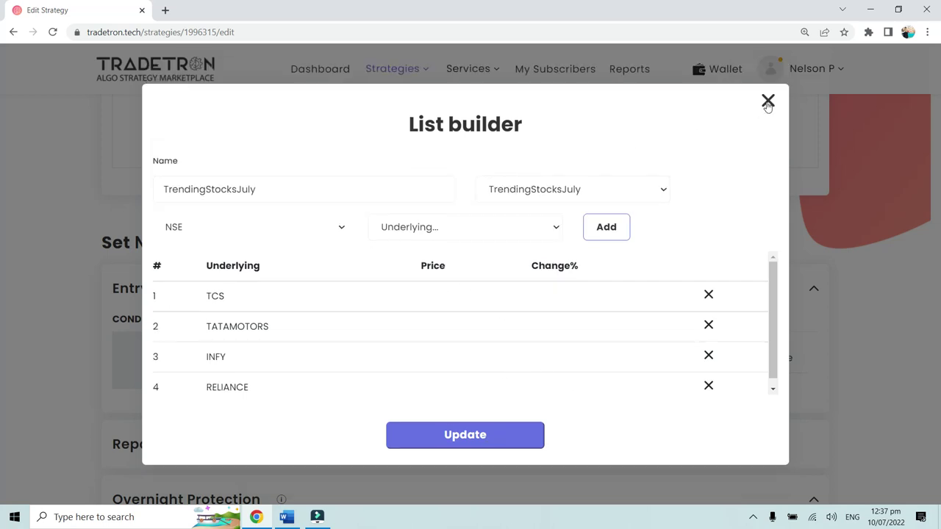
pyautogui.click(767, 102)
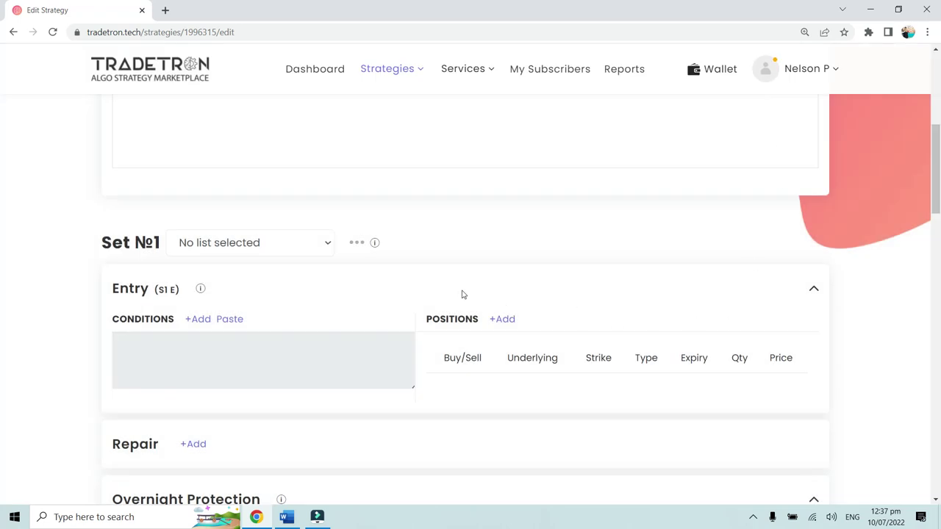
# Look through Set №1's list choices and dismiss them without picking one
pyautogui.click(267, 250)
pyautogui.scroll(-1, 335, 364)
pyautogui.scroll(-3, 328, 309)
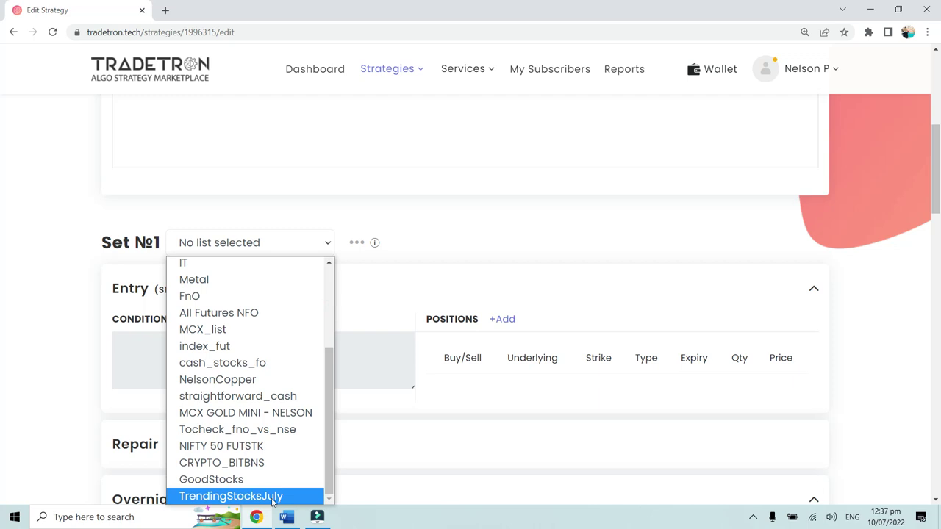
pyautogui.click(395, 379)
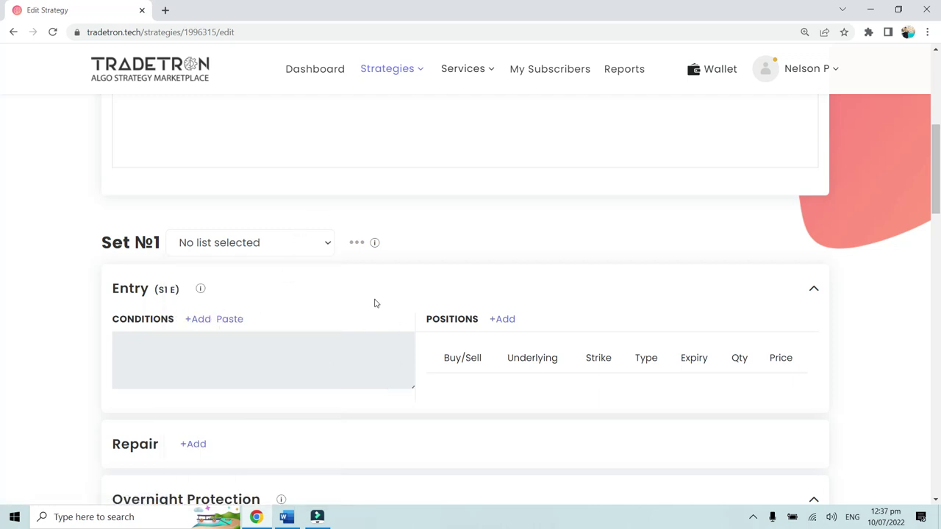
# Add an entry condition using the Position keyword with CLOSE series and position -1
pyautogui.click(201, 321)
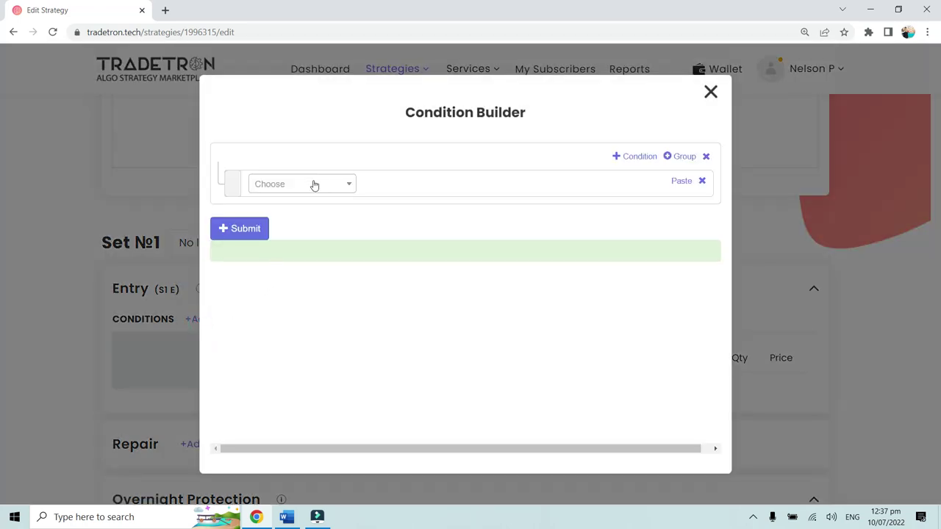
pyautogui.click(313, 183)
pyautogui.write('Position')
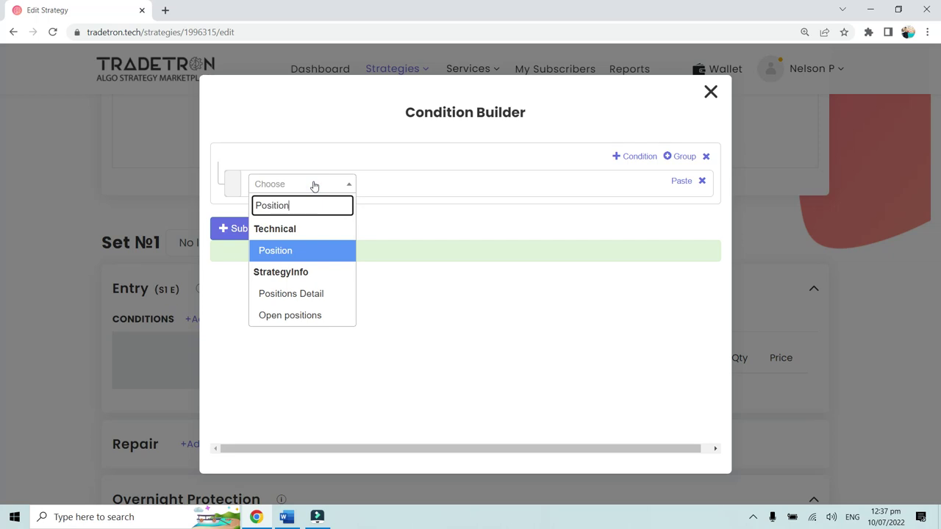
pyautogui.click(300, 248)
pyautogui.click(398, 232)
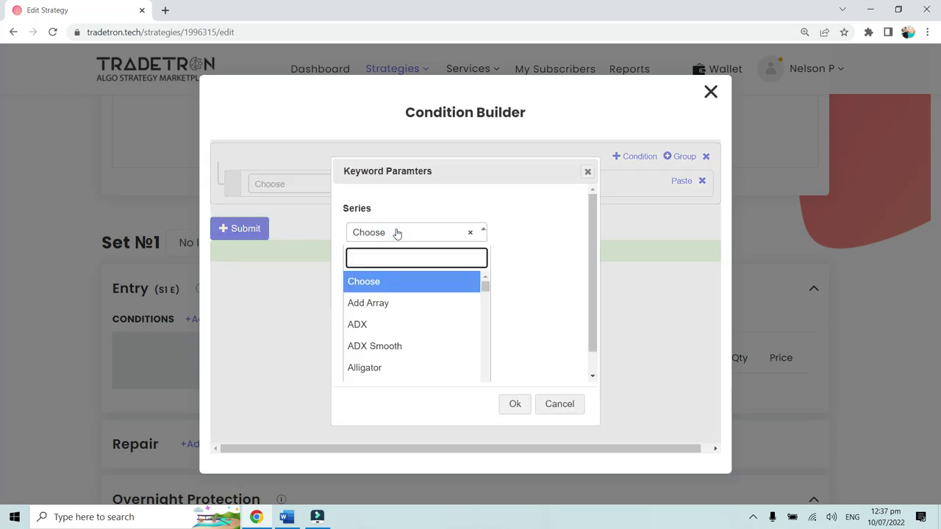
pyautogui.write('Clos')
pyautogui.click(366, 281)
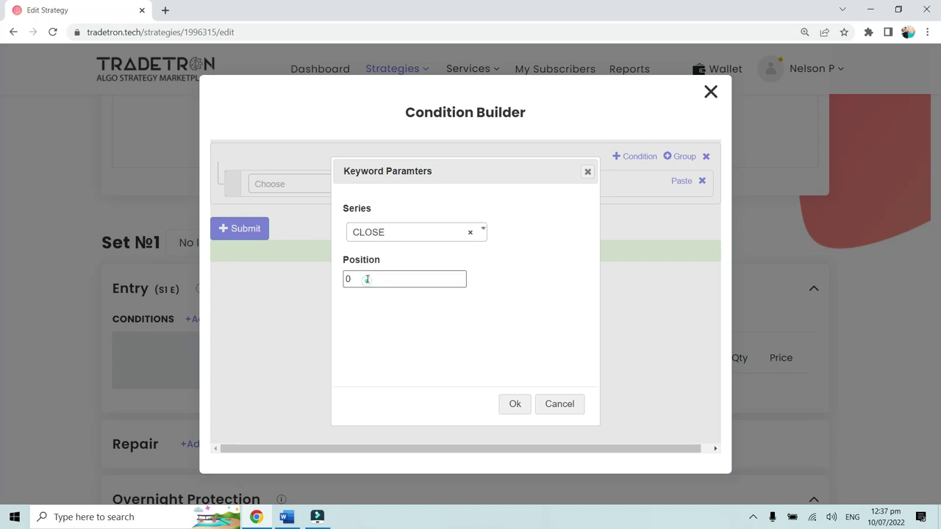
pyautogui.moveTo(364, 280); pyautogui.dragTo(339, 286)
pyautogui.write('-1')
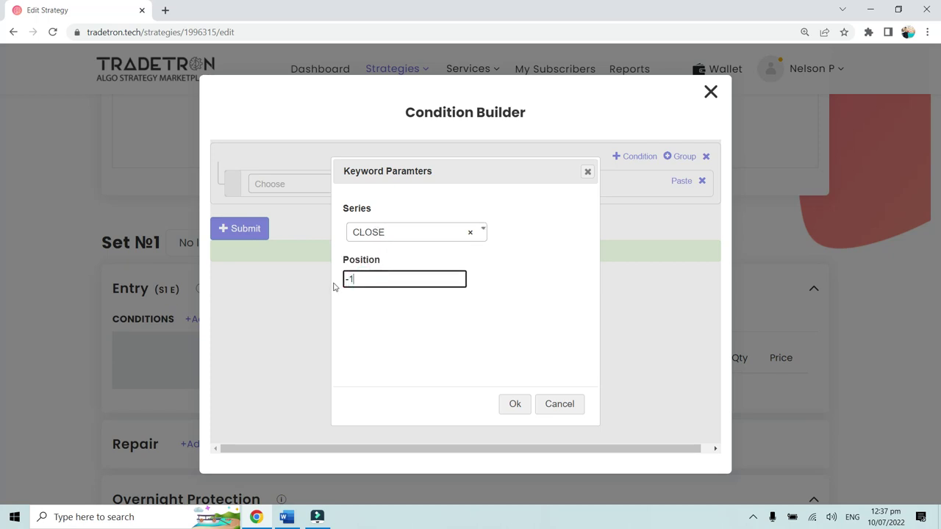
pyautogui.click(515, 404)
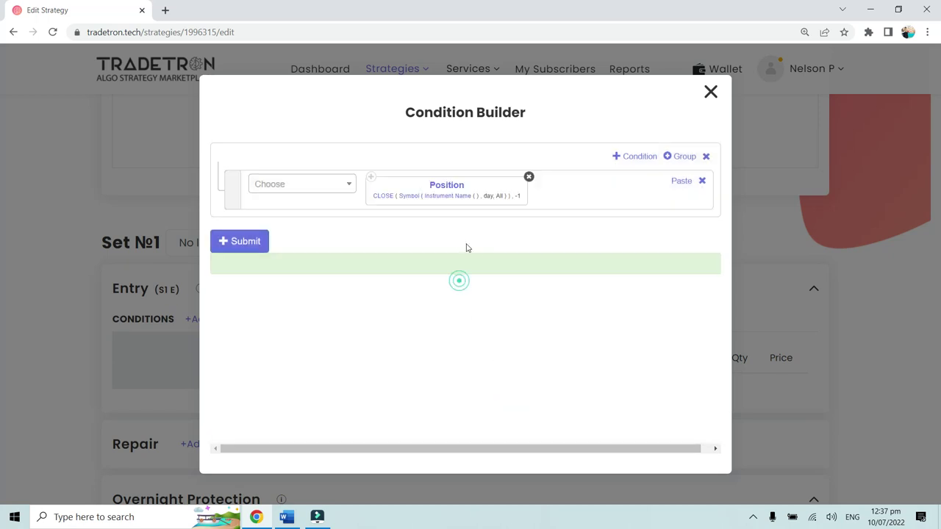
pyautogui.hotkey('ctrl', '+')
pyautogui.hotkey('ctrl', '+')
# Set the Symbol candle type to 5m
pyautogui.click(377, 237)
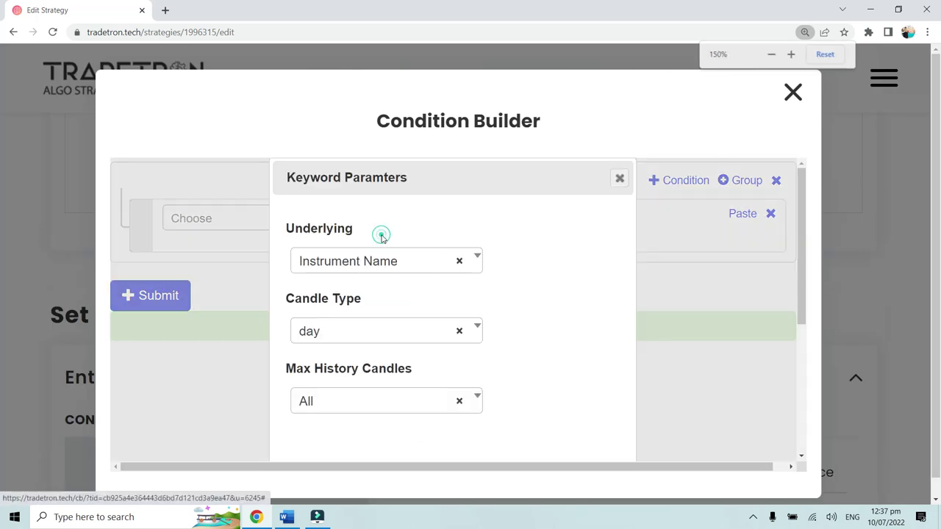
pyautogui.click(336, 328)
pyautogui.scroll(-2, 361, 426)
pyautogui.scroll(-1, 361, 426)
pyautogui.click(359, 388)
pyautogui.scroll(-5, 456, 375)
pyautogui.click(520, 434)
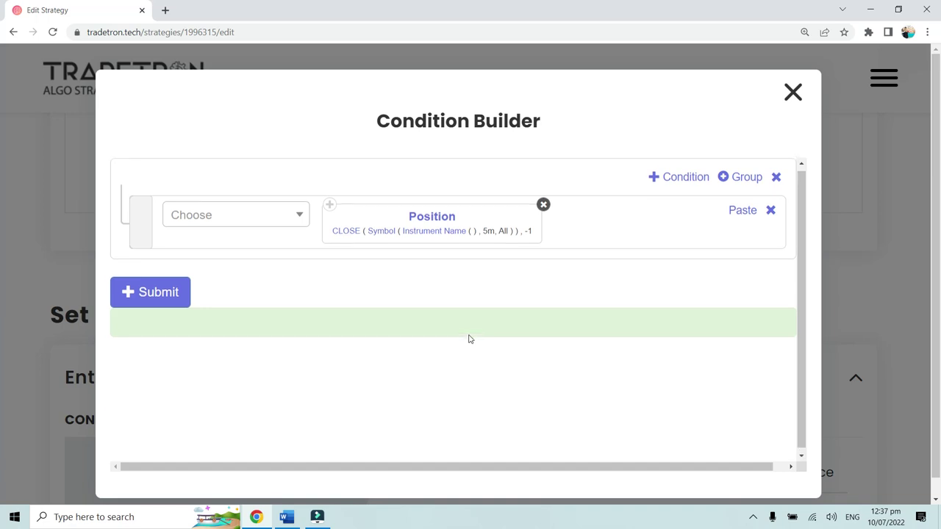
# Set the instrument to exchange NSE and List - TrendingStocksJuly, and confirm
pyautogui.click(435, 238)
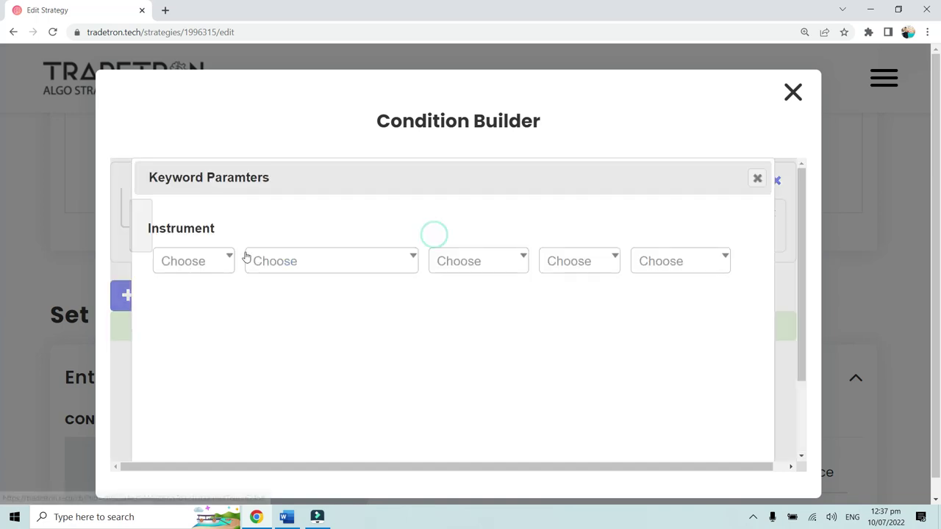
pyautogui.click(197, 263)
pyautogui.write('NF')
pyautogui.press('BackSpace')
pyautogui.write('SE')
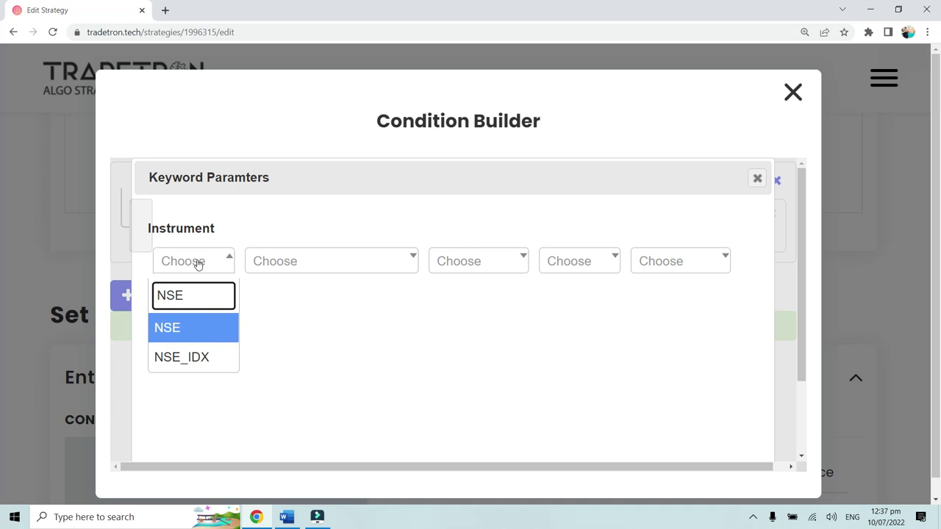
pyautogui.click(208, 328)
pyautogui.click(302, 269)
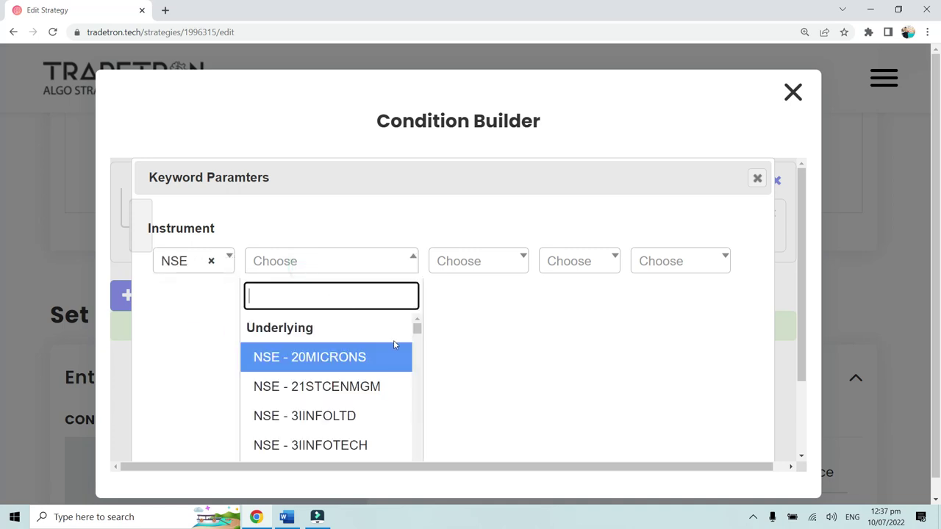
pyautogui.moveTo(418, 328); pyautogui.dragTo(447, 413)
pyautogui.scroll(-1, 447, 414)
pyautogui.moveTo(418, 369); pyautogui.dragTo(420, 395)
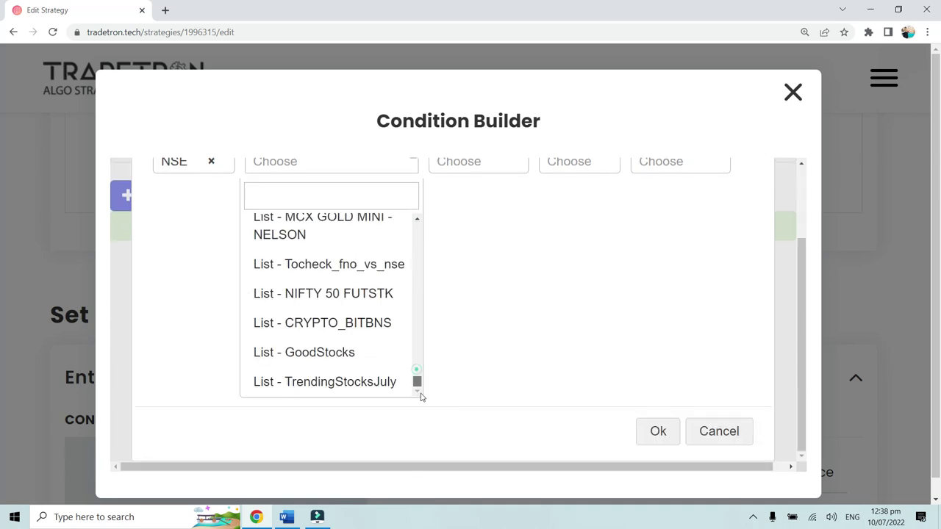
pyautogui.click(355, 390)
pyautogui.click(384, 308)
pyautogui.click(656, 443)
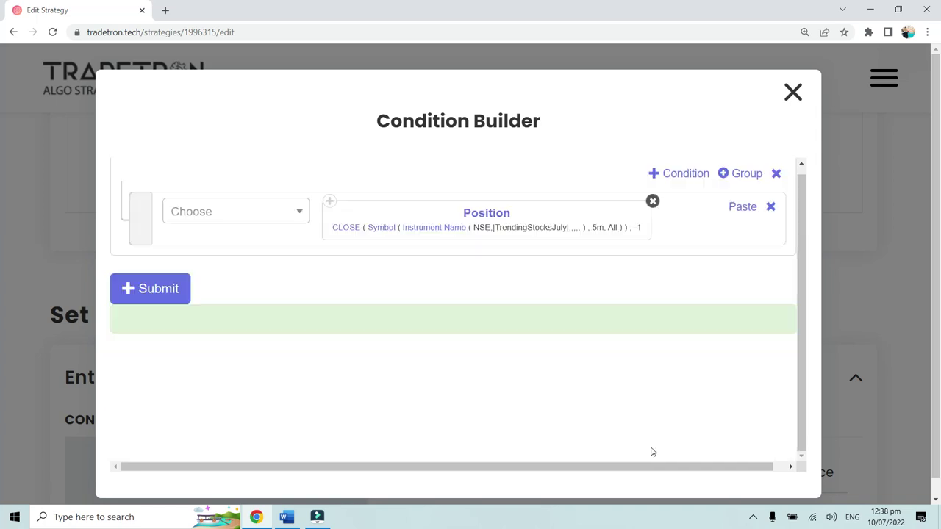
pyautogui.hotkey('ctrl', '+')
pyautogui.hotkey('ctrl', '+')
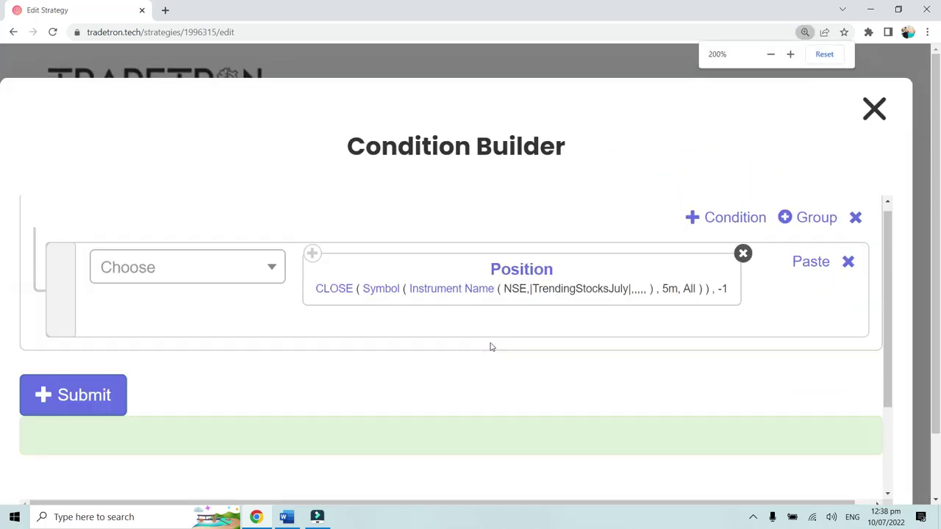
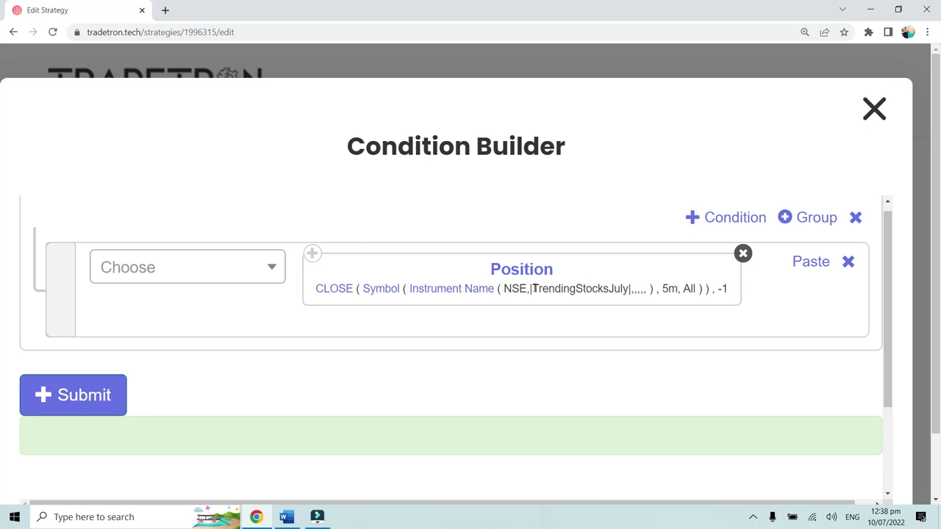
# Submit the Position condition CLOSE(Symbol(Instrument Name(NSE, TrendingStocksJuly), 5m, All)), -1 and close the builder
pyautogui.scroll(-2, 669, 317)
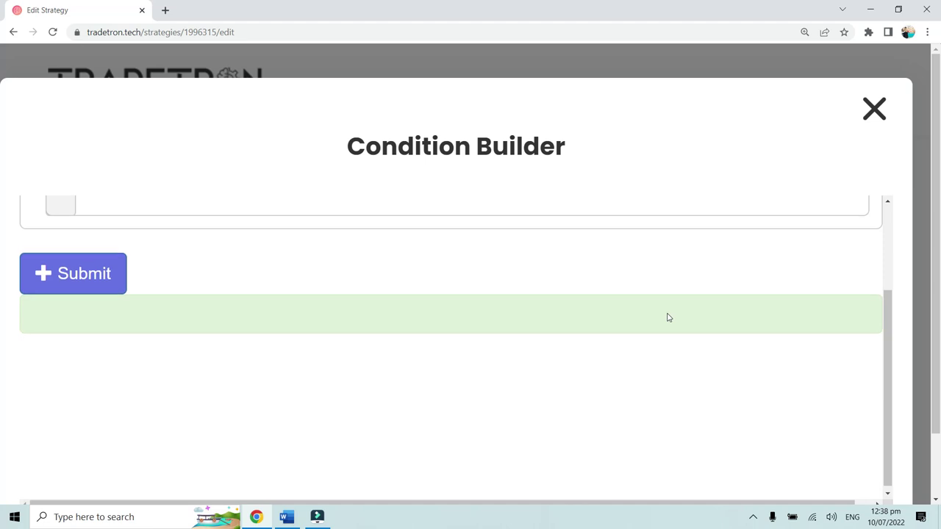
pyautogui.scroll(2, 668, 317)
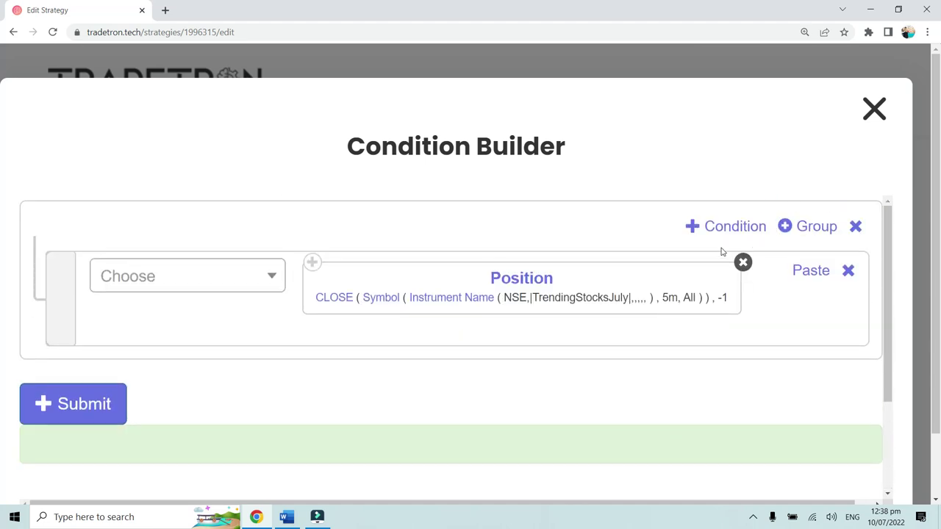
pyautogui.hotkey('ctrl', '-')
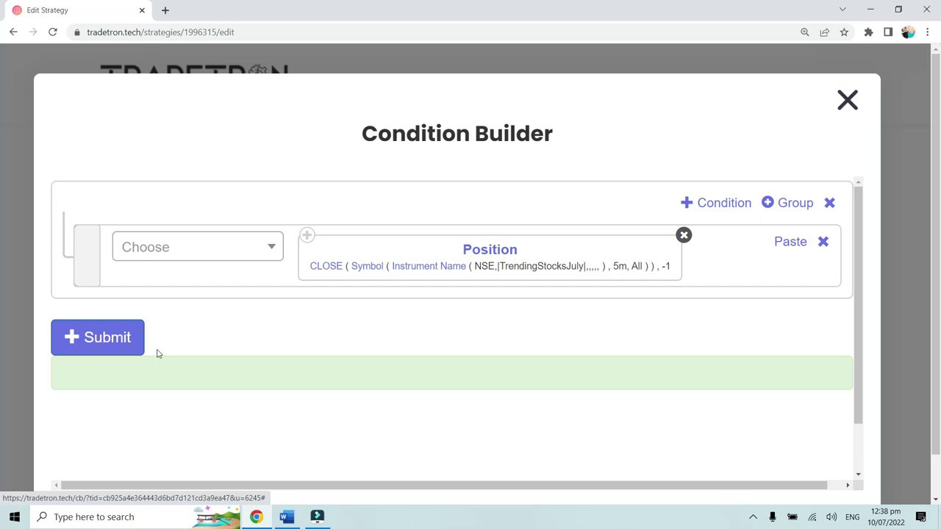
pyautogui.click(136, 334)
pyautogui.click(845, 101)
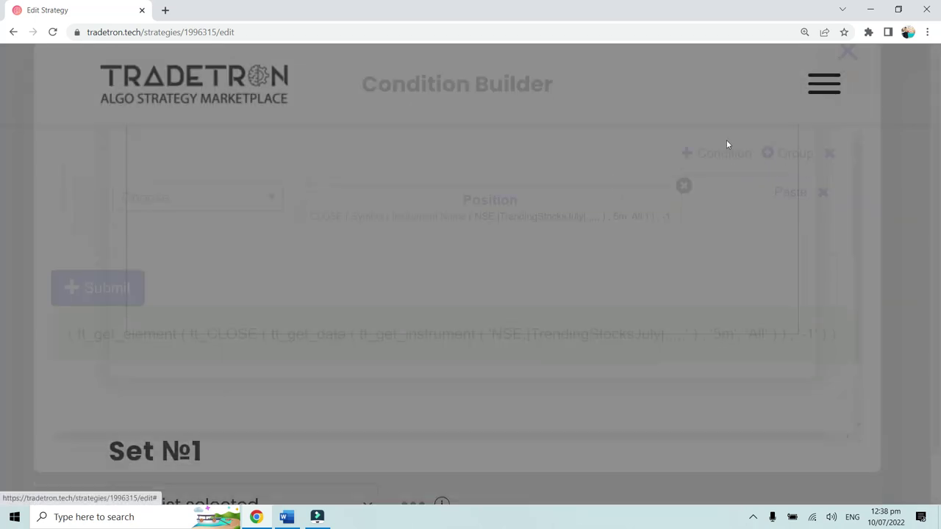
pyautogui.hotkey('ctrl', '-')
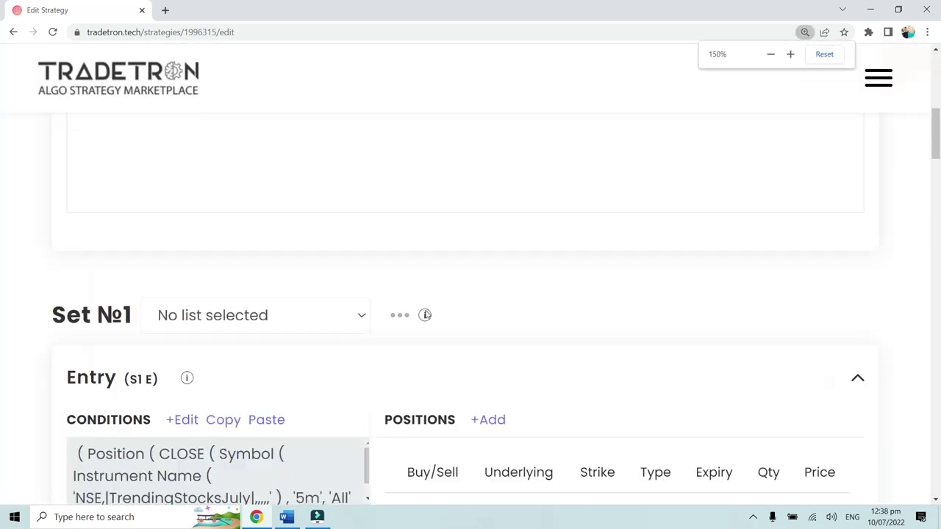
pyautogui.hotkey('ctrl', '-')
pyautogui.hotkey('ctrl', '-')
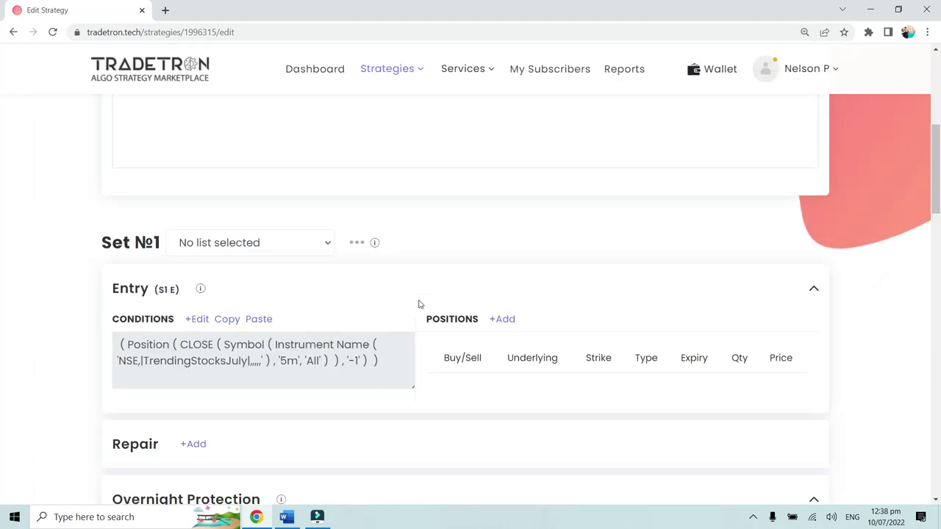
pyautogui.click(197, 319)
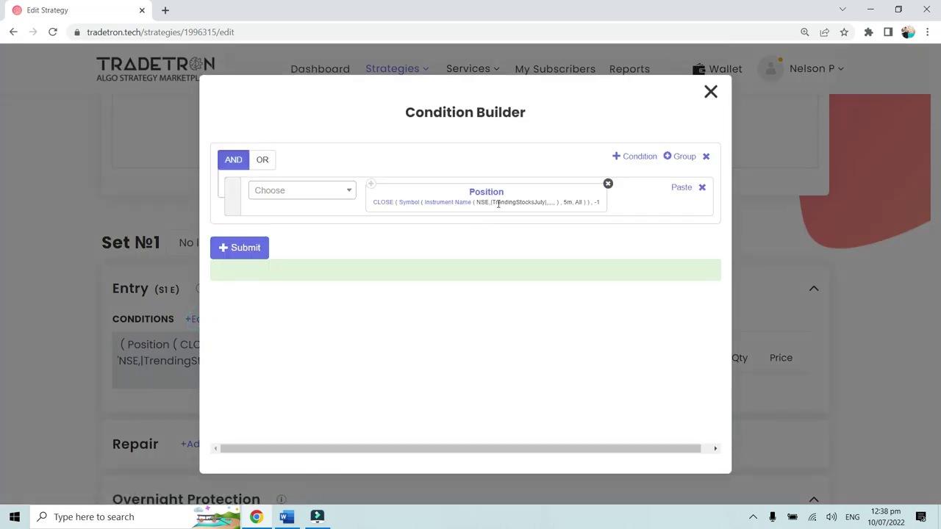
pyautogui.click(713, 91)
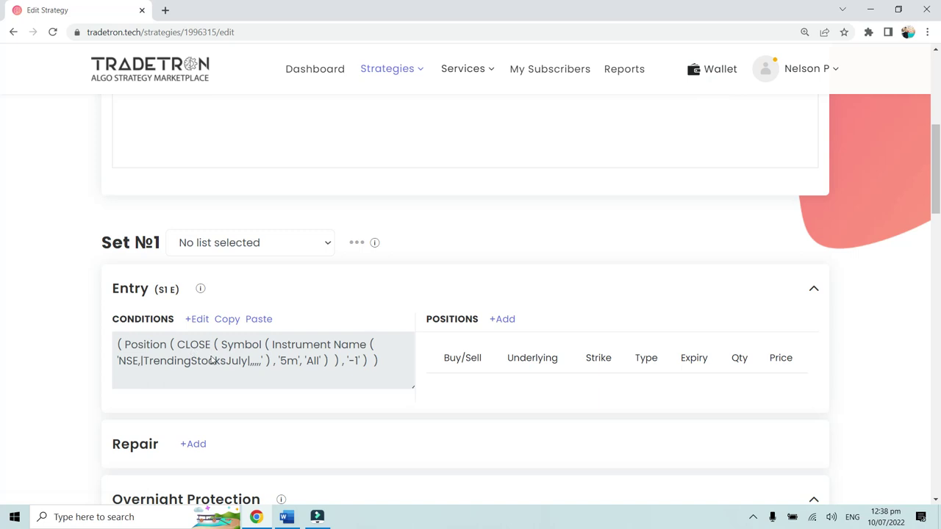
pyautogui.click(508, 327)
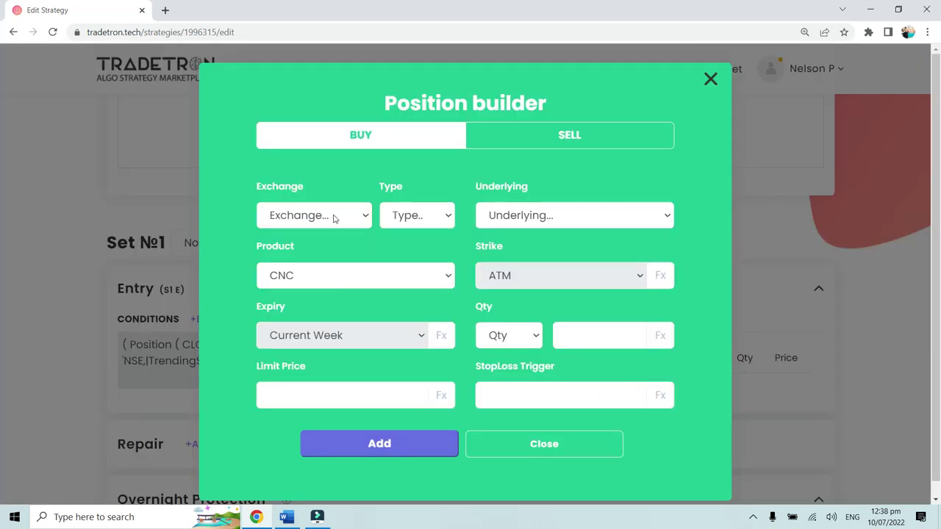
pyautogui.click(710, 80)
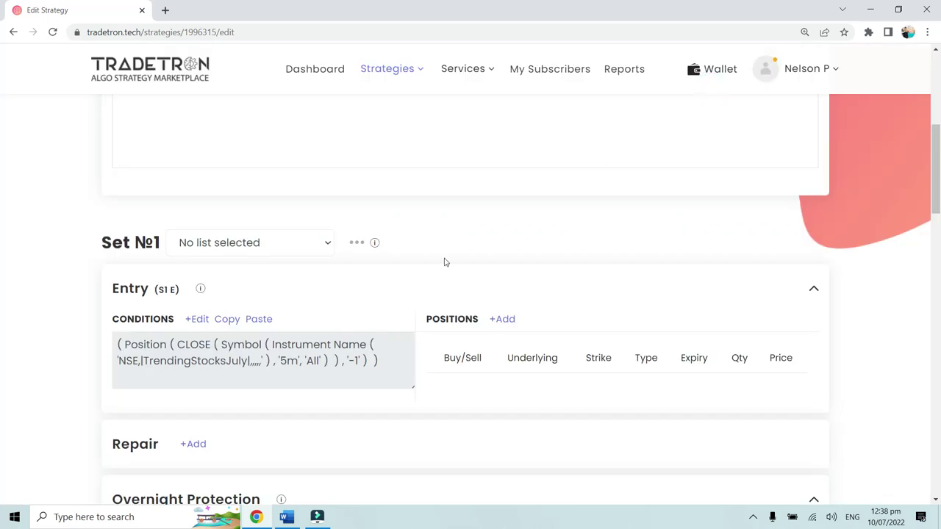
# Choose TrendingStocksJuly as Set №1's stock list
pyautogui.click(230, 252)
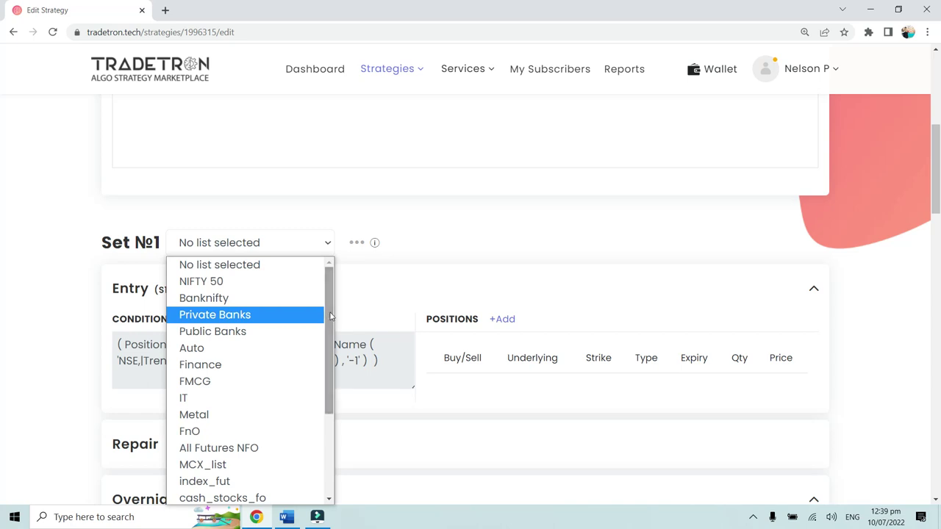
pyautogui.scroll(-5, 330, 314)
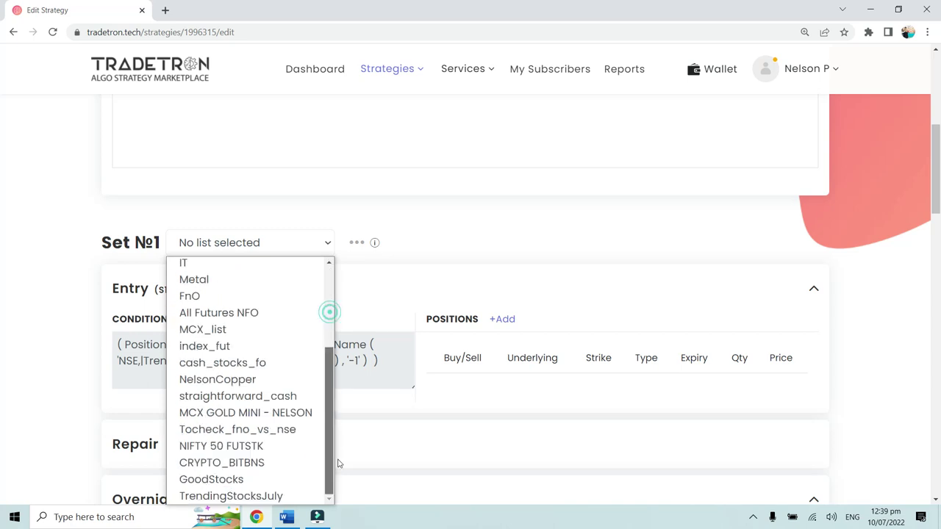
pyautogui.click(256, 497)
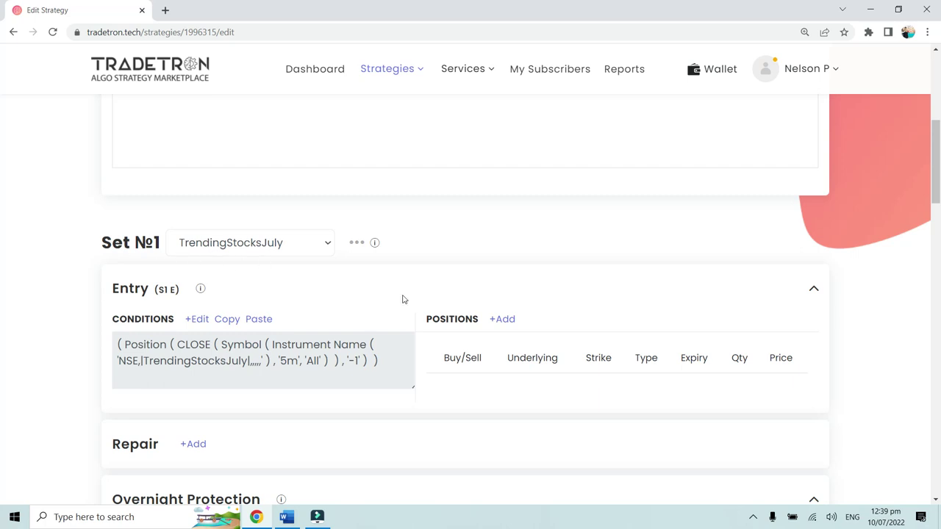
# Inspect the Qty options in the Position builder, close it without adding, and reopen the entry conditions
pyautogui.click(505, 320)
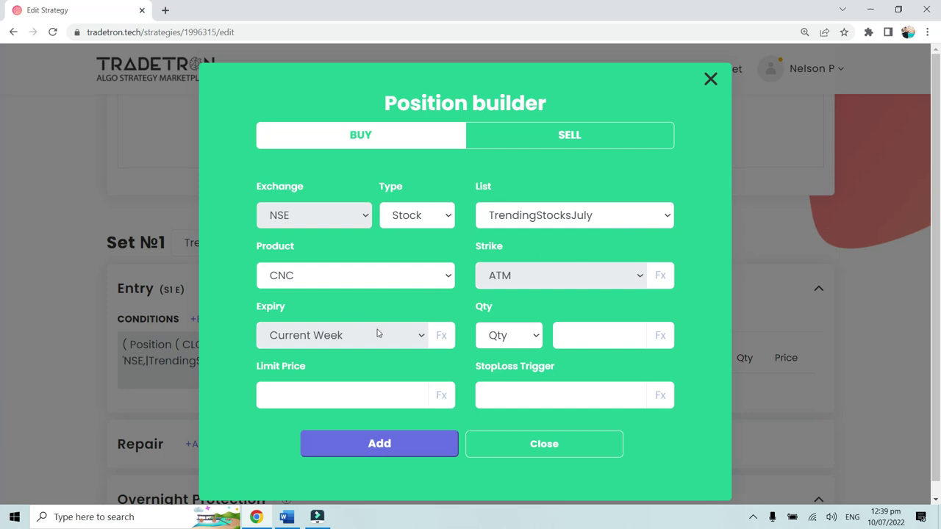
pyautogui.click(584, 339)
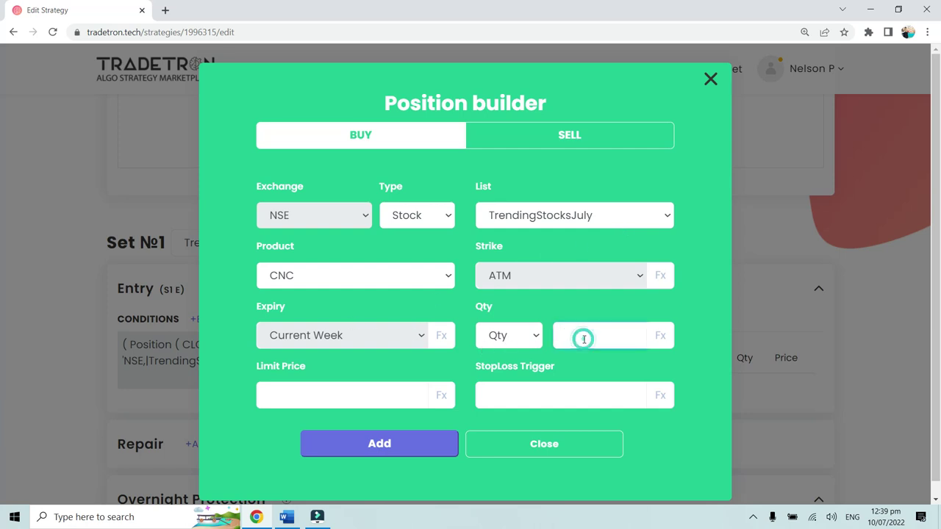
pyautogui.click(532, 346)
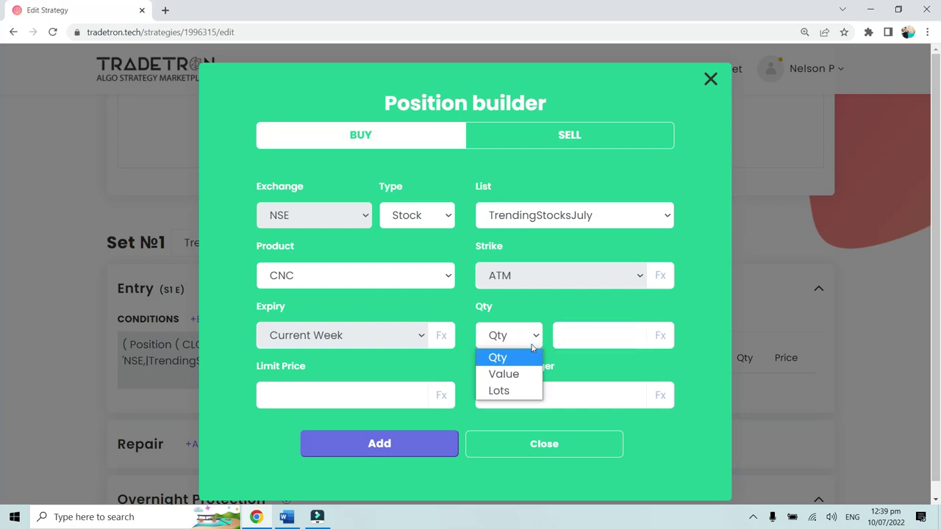
pyautogui.click(570, 446)
pyautogui.click(570, 445)
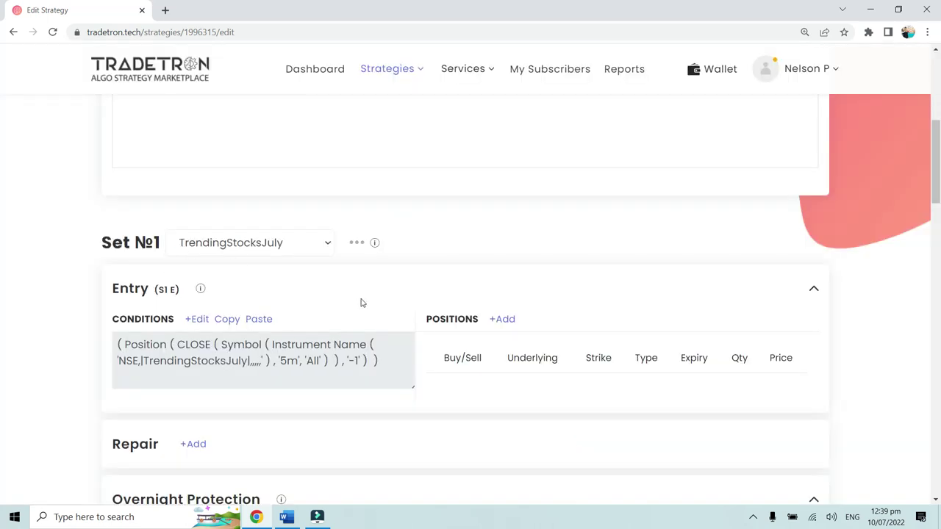
pyautogui.click(197, 319)
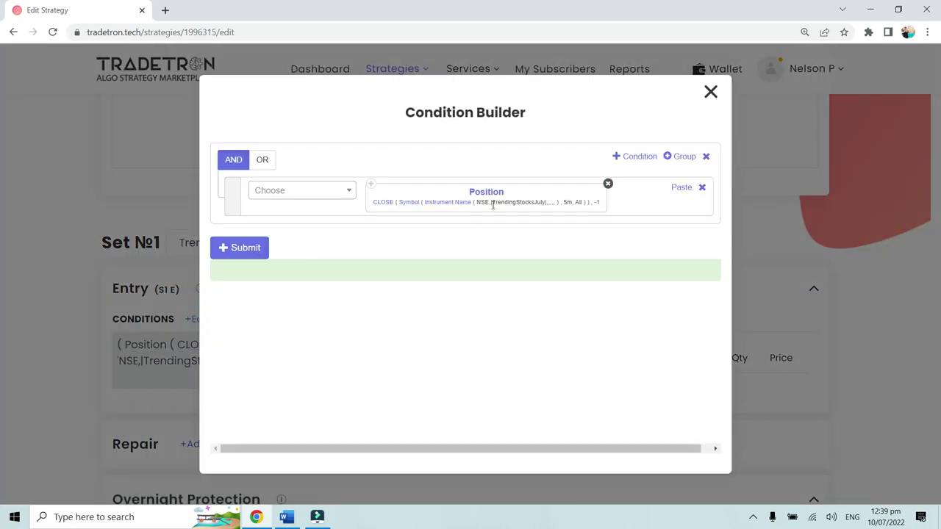
# Close the Condition and Position builders and show Set №1's stock lists from the top
pyautogui.click(710, 94)
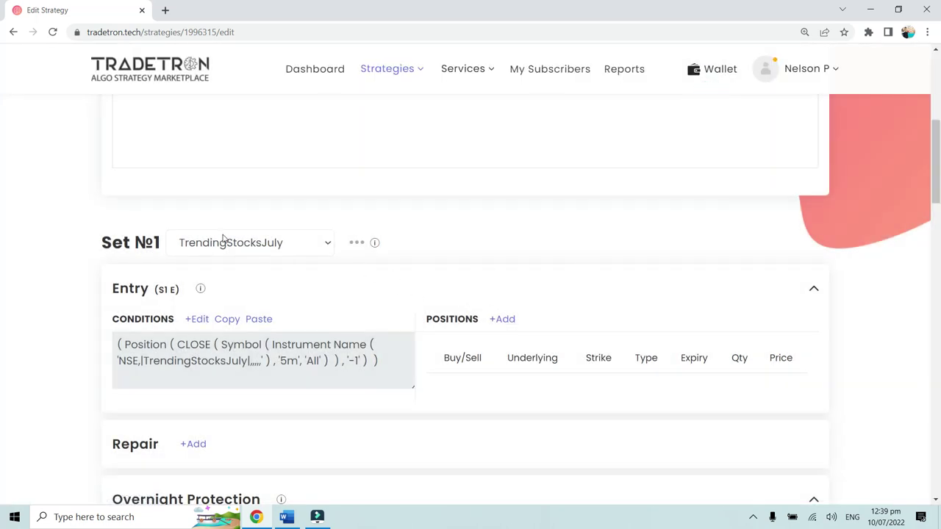
pyautogui.click(504, 321)
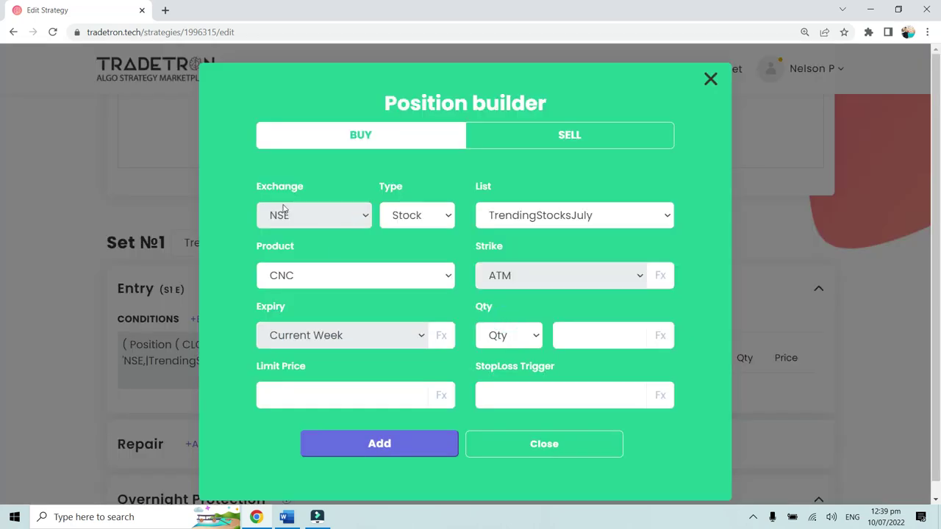
pyautogui.click(536, 456)
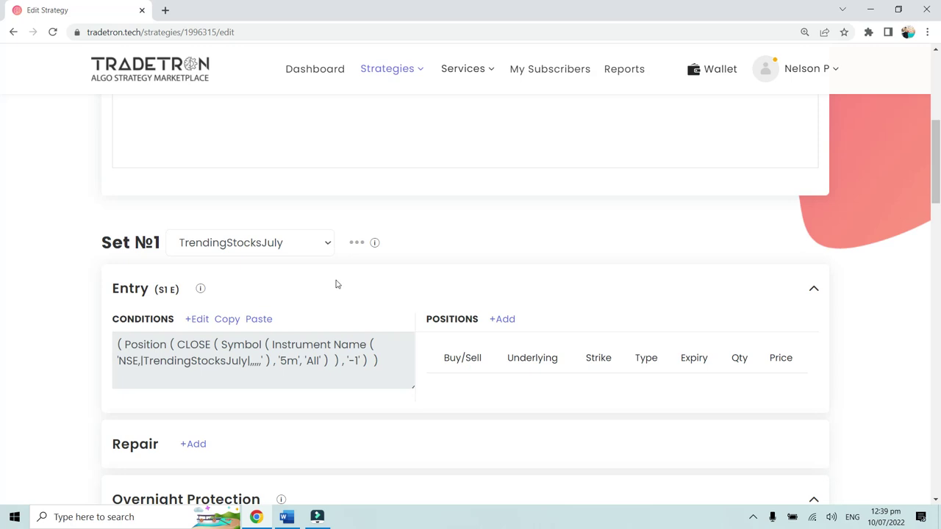
pyautogui.click(272, 244)
pyautogui.scroll(4, 309, 458)
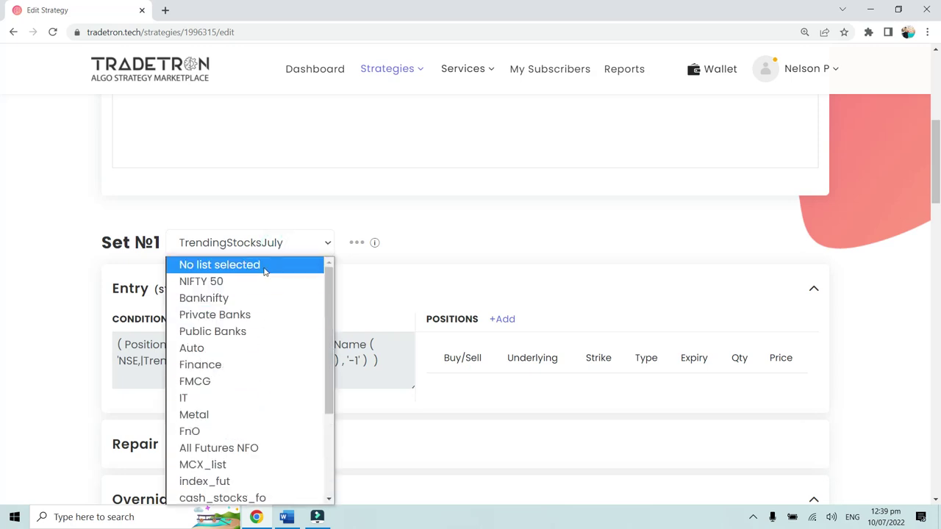
# Clear Set №1's list, then try an NSE AARTIDRUGS position and close without adding it
pyautogui.click(265, 268)
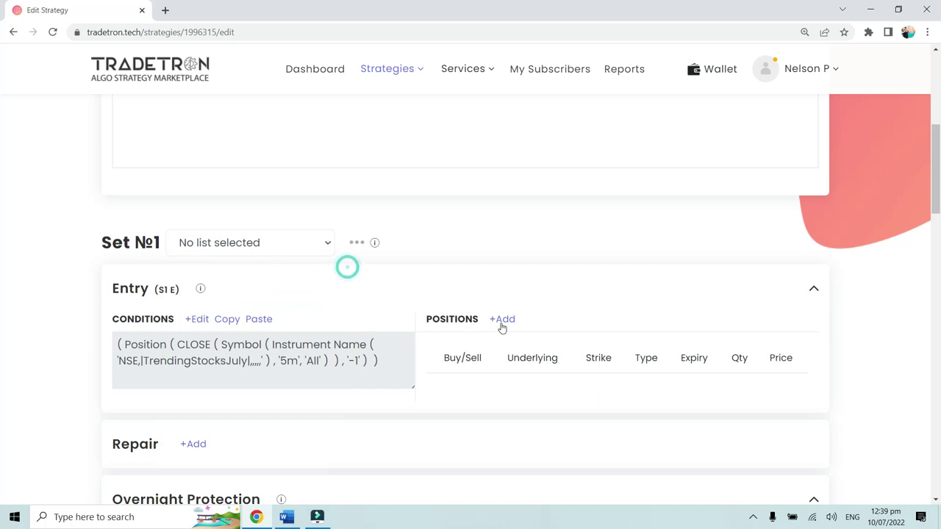
pyautogui.click(502, 320)
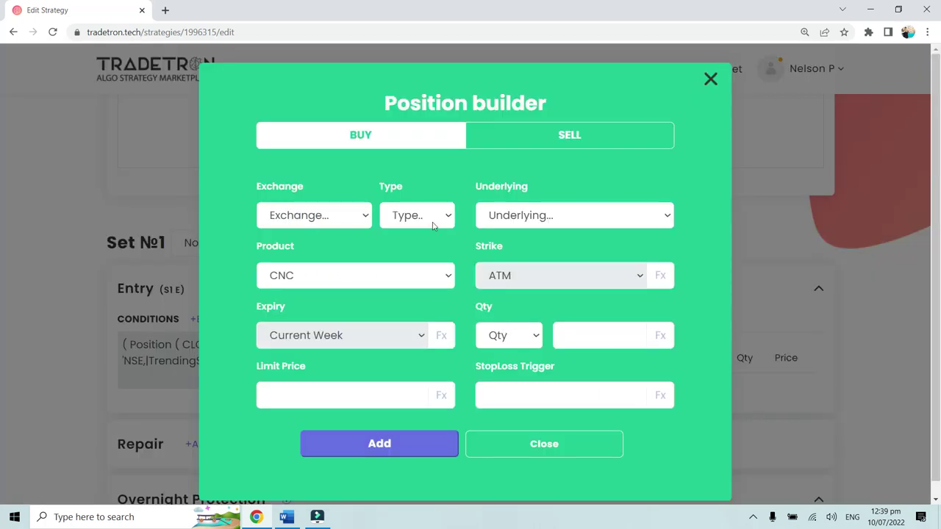
pyautogui.click(335, 222)
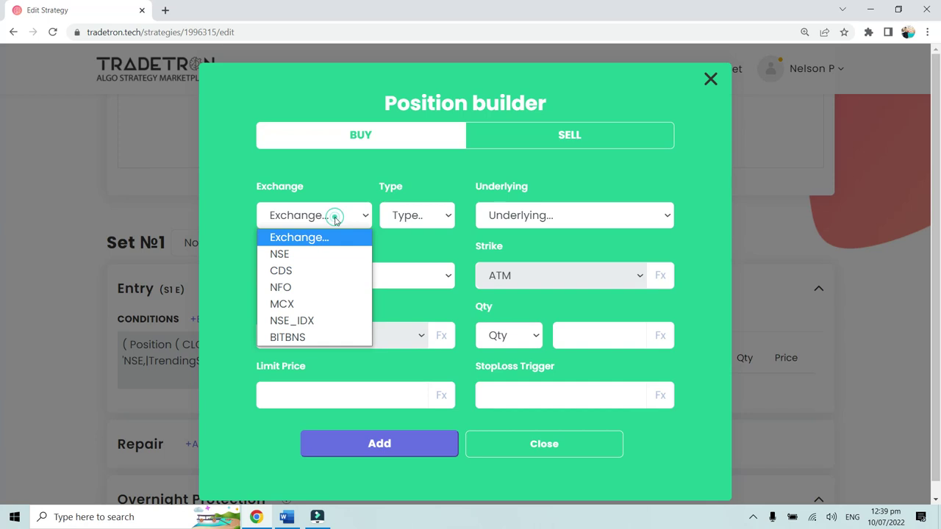
pyautogui.click(333, 254)
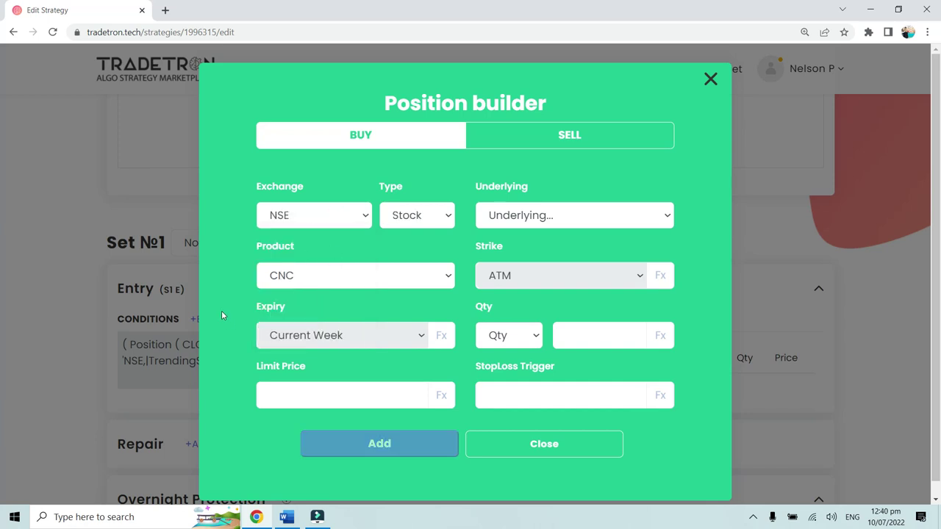
pyautogui.click(507, 219)
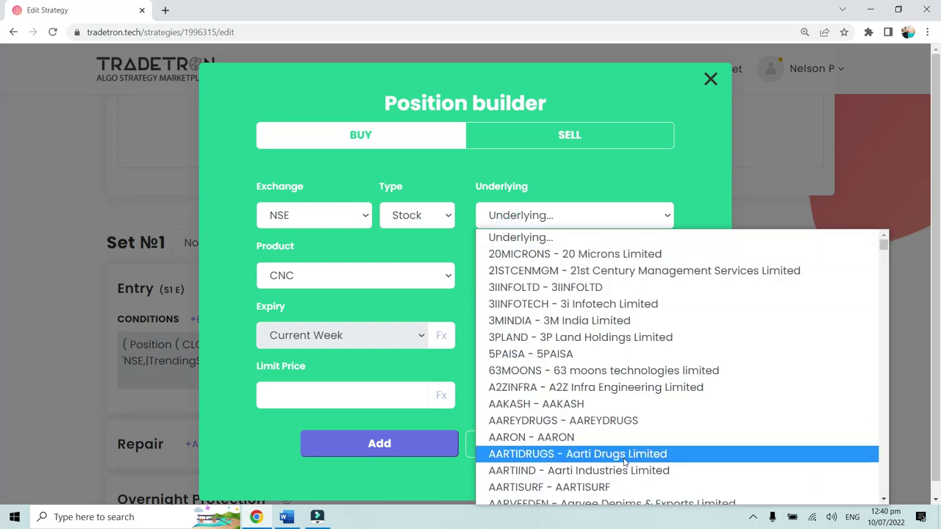
pyautogui.click(585, 453)
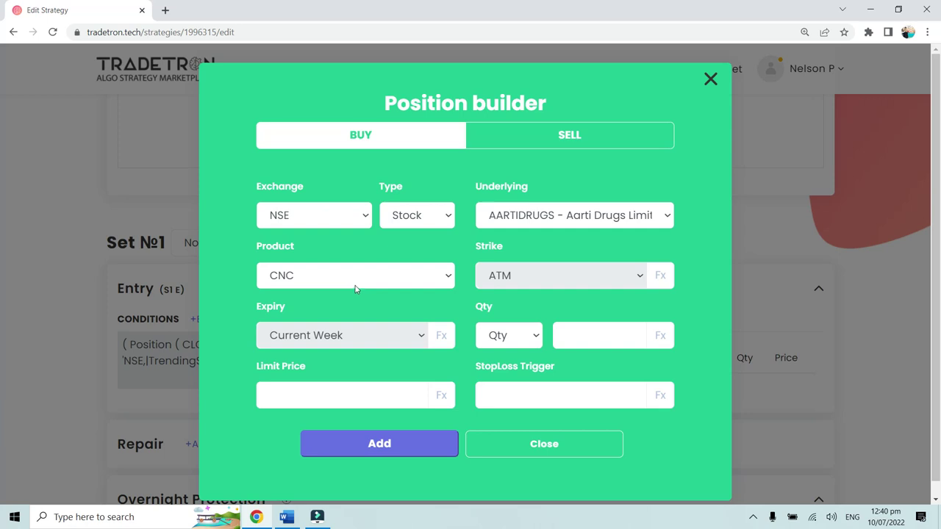
pyautogui.click(558, 335)
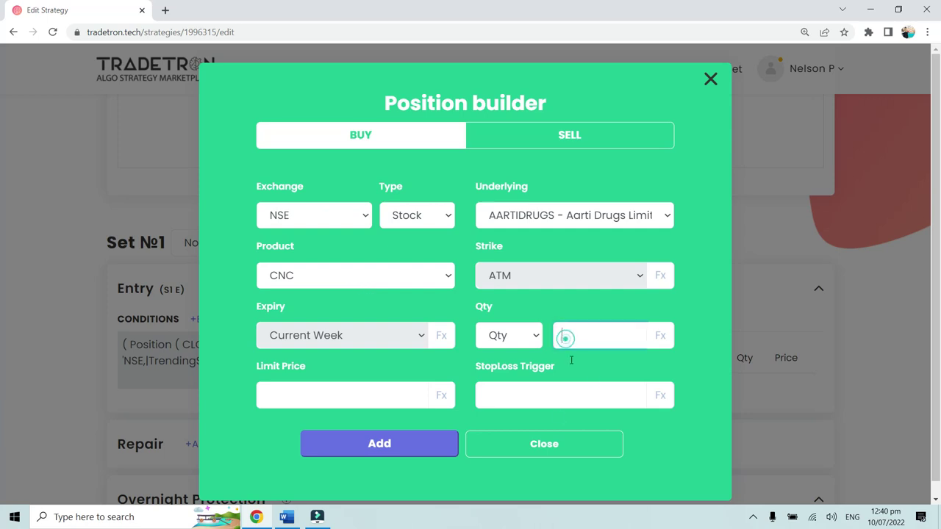
pyautogui.click(545, 446)
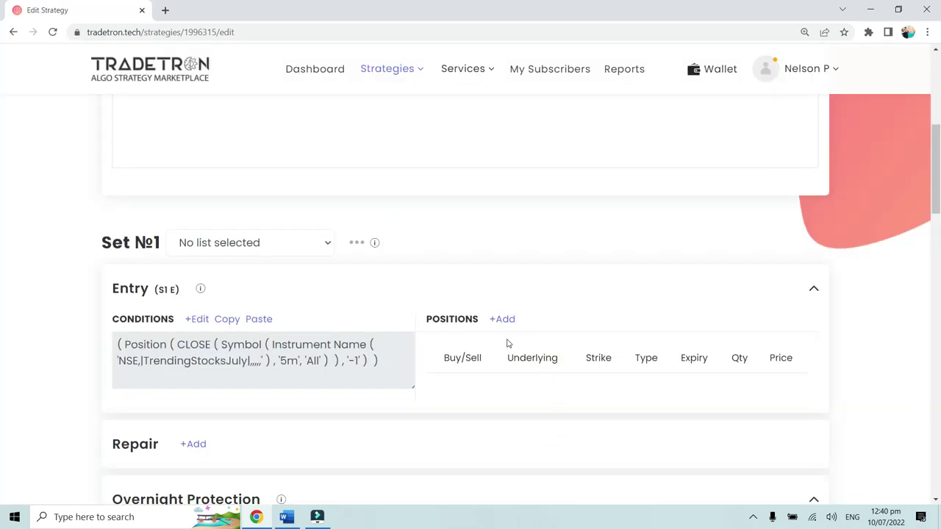
# Set TrendingStocksJuly as Set №1's list, preview the position builder, then reopen the list choices
pyautogui.click(291, 241)
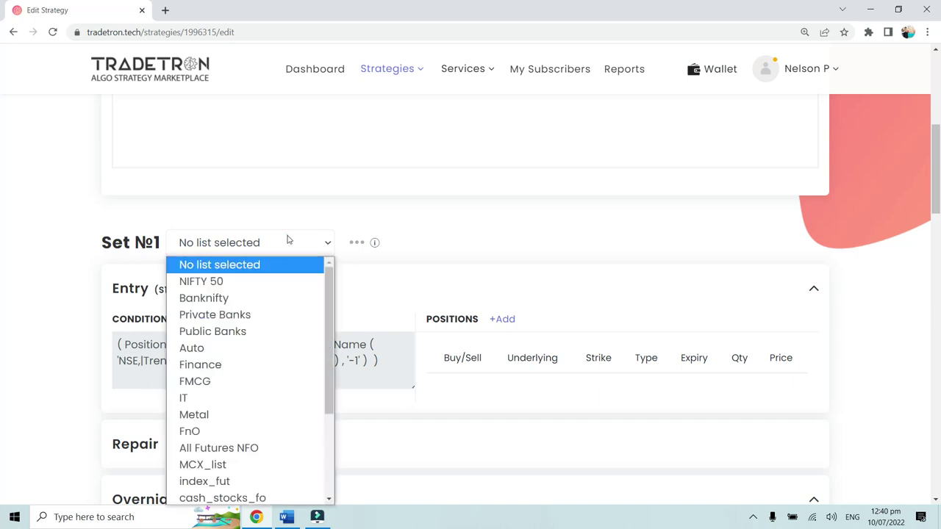
pyautogui.scroll(-3, 283, 441)
pyautogui.click(284, 496)
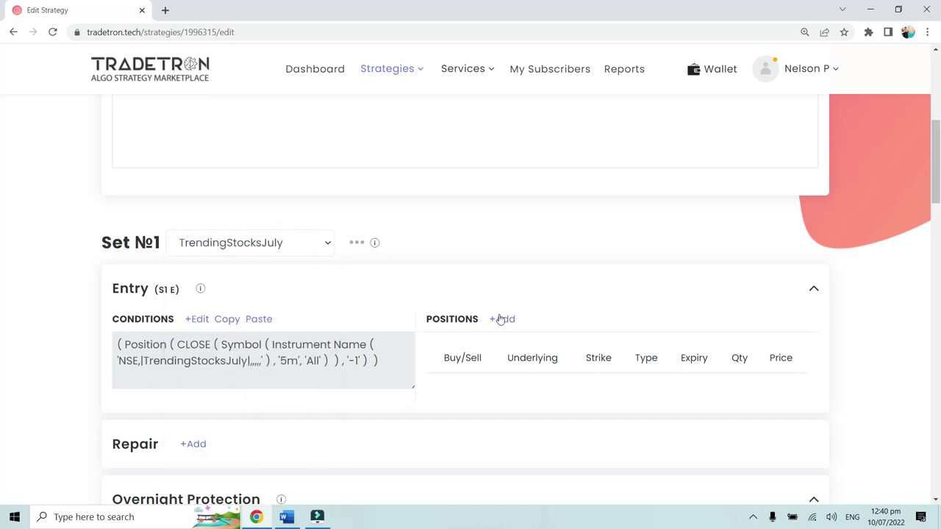
pyautogui.click(502, 319)
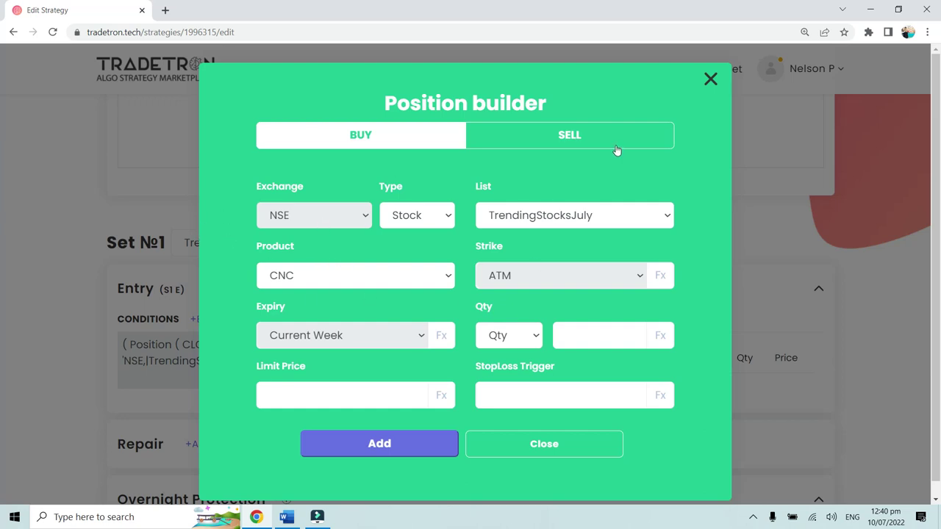
pyautogui.click(710, 81)
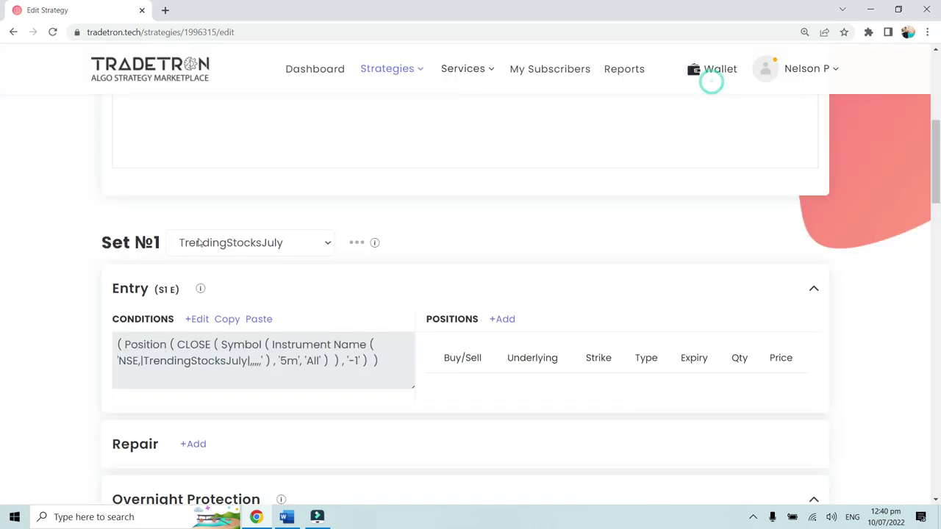
pyautogui.click(321, 243)
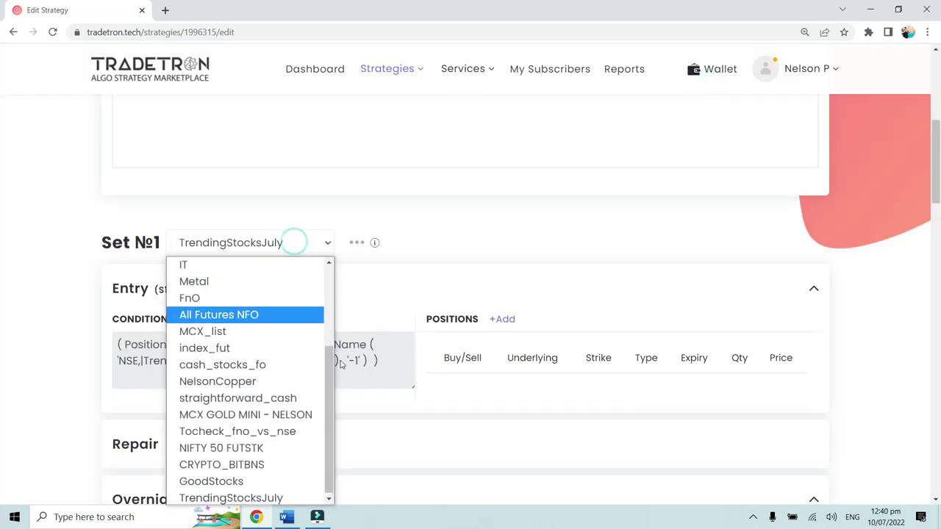
pyautogui.moveTo(331, 361); pyautogui.dragTo(324, 252)
# Reset Set №1 to No list selected, review the agenda in Word, then return to Chrome
pyautogui.click(307, 262)
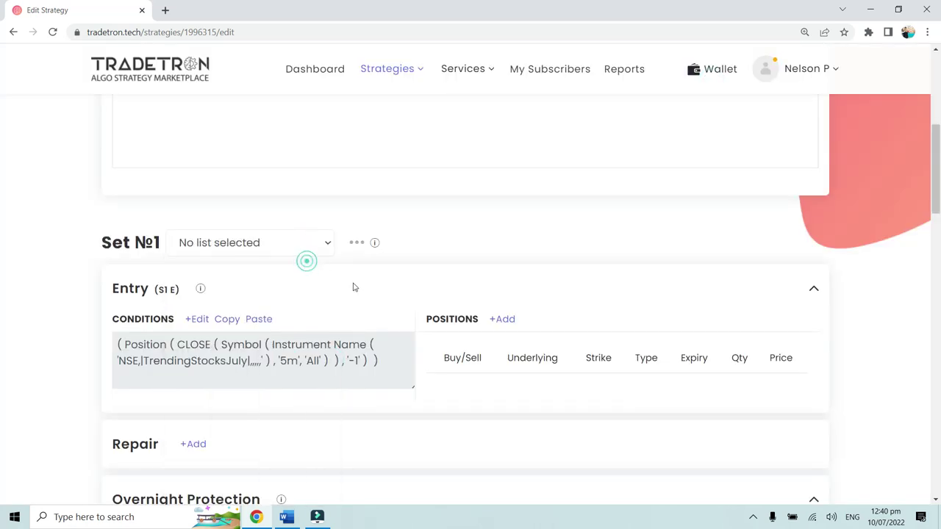
pyautogui.click(378, 294)
pyautogui.click(286, 518)
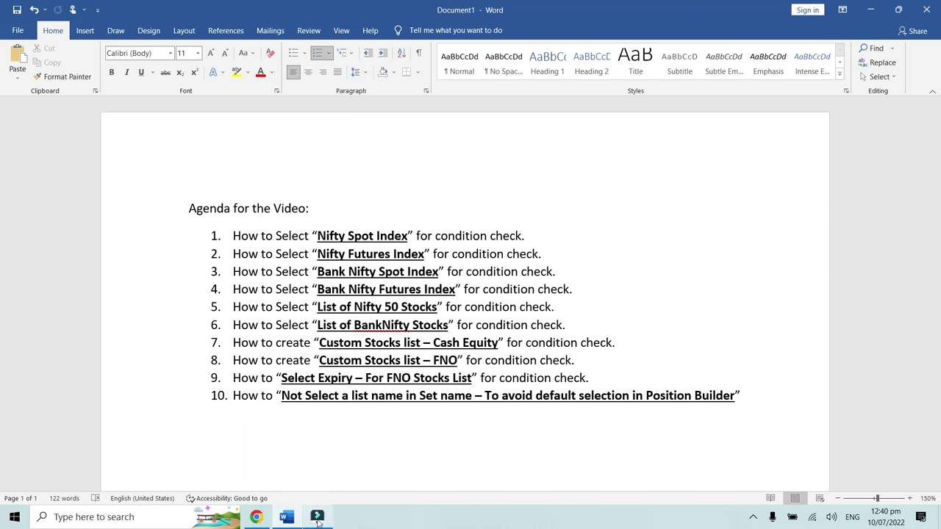
pyautogui.click(251, 518)
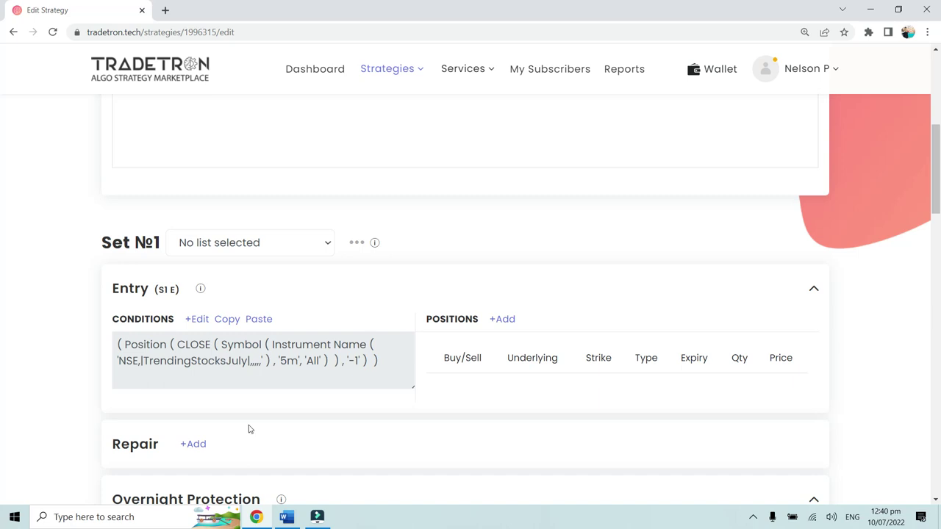
pyautogui.click(357, 244)
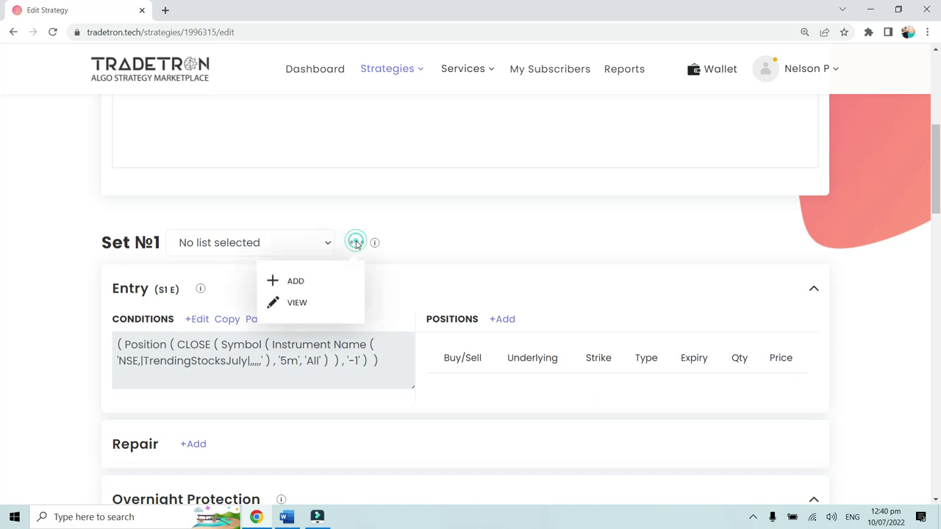
# Start a new stock list named TrendingStocksJulyFNO on the NFO exchange
pyautogui.click(293, 281)
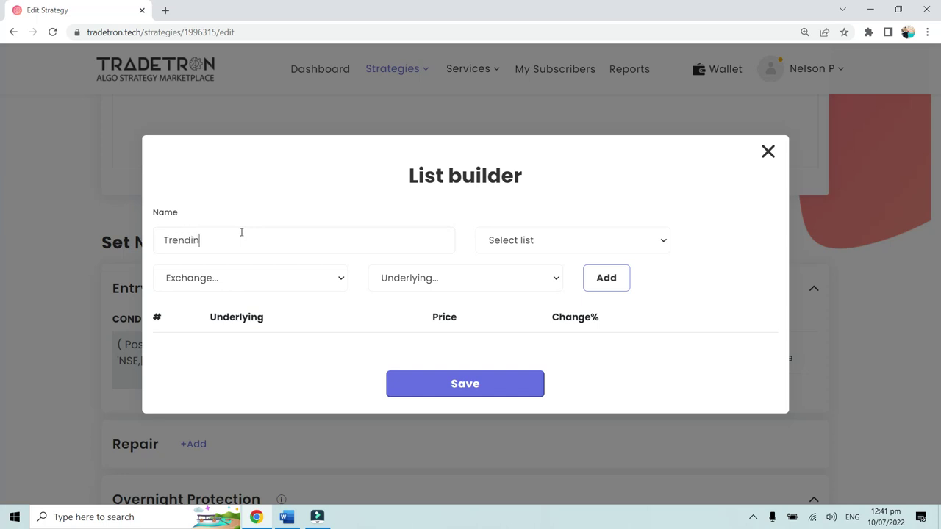
pyautogui.write('Stock')
pyautogui.press('BackSpace')
pyautogui.write('cksJulyFNO')
pyautogui.click(285, 275)
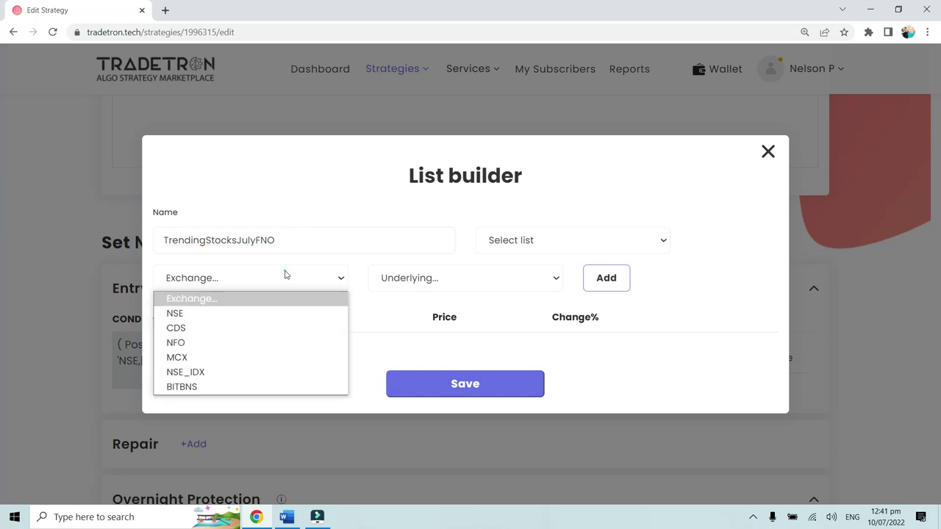
pyautogui.click(263, 341)
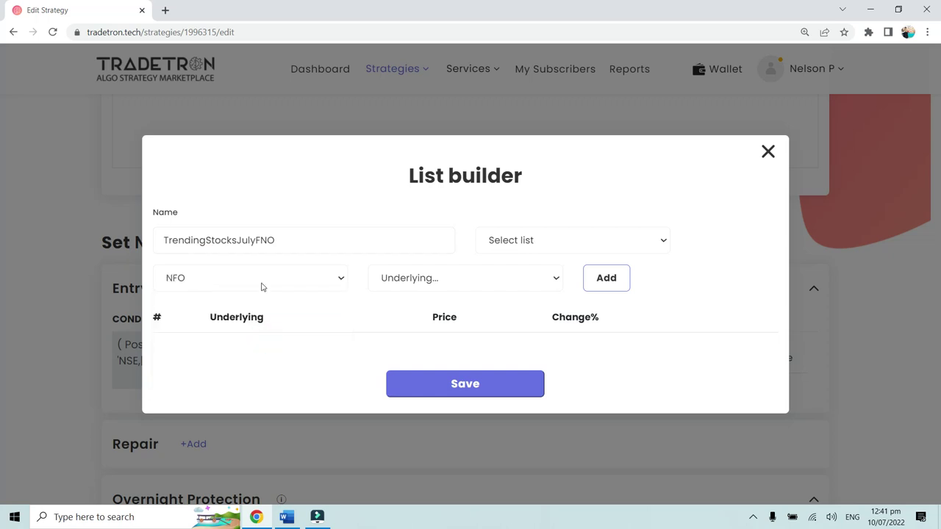
# Add TATASTEEL and APOLLOHOSP to the new list
pyautogui.click(420, 280)
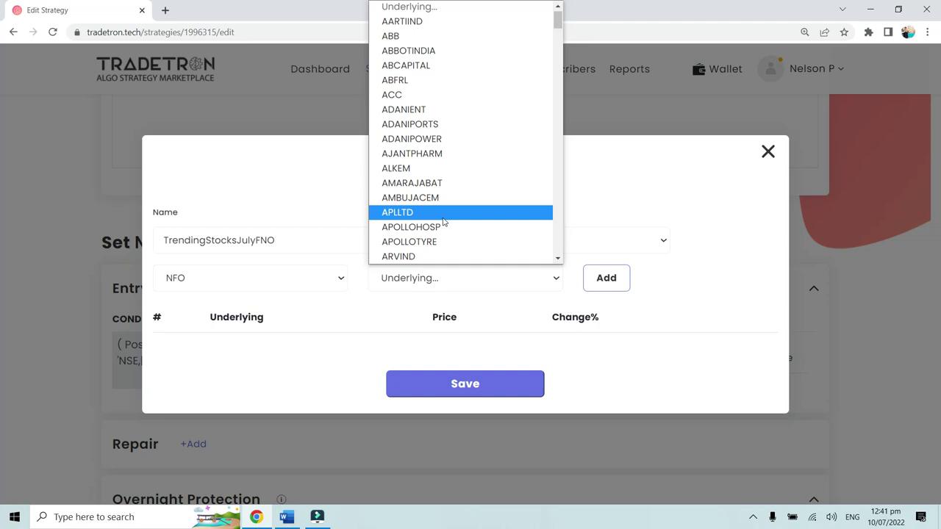
pyautogui.write('ta')
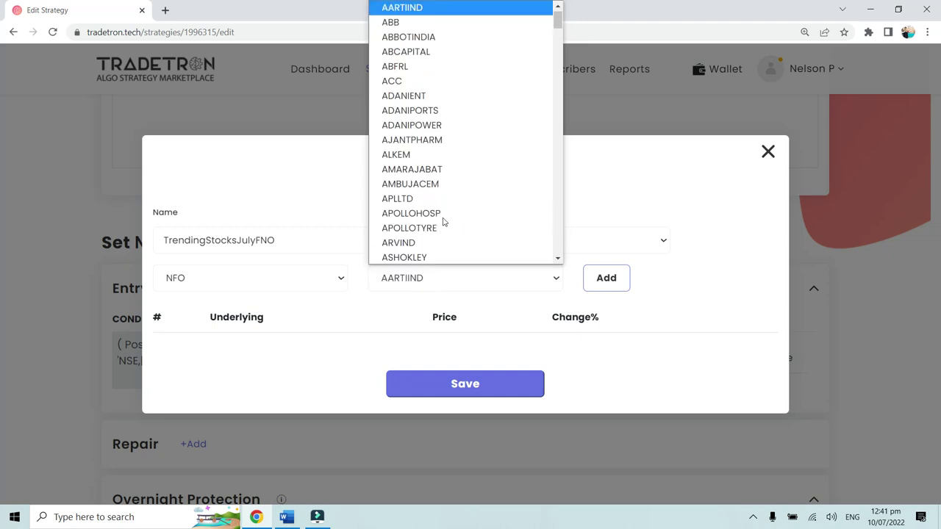
pyautogui.write('t')
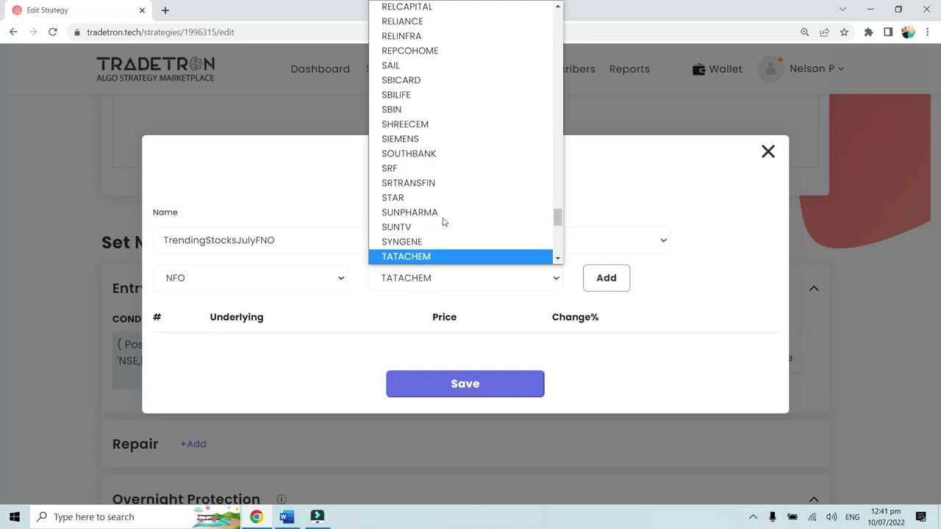
pyautogui.scroll(-3, 445, 220)
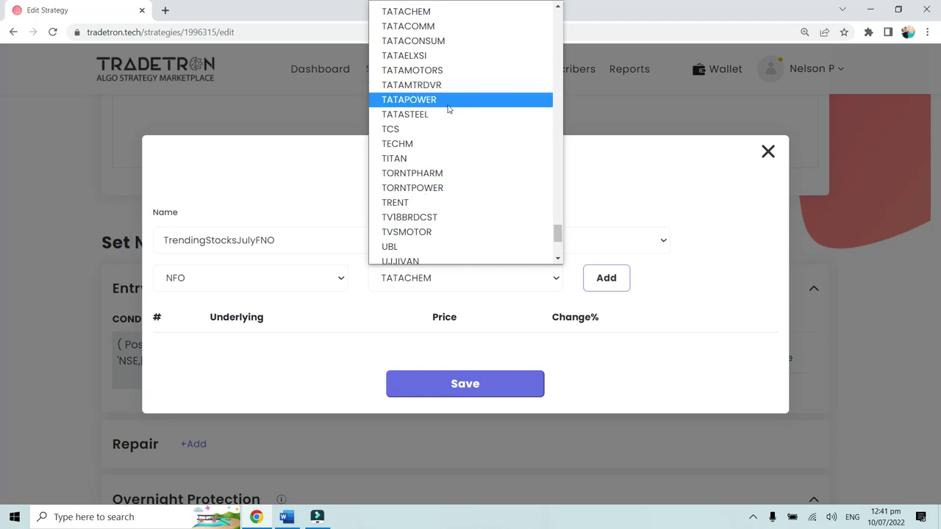
pyautogui.click(449, 110)
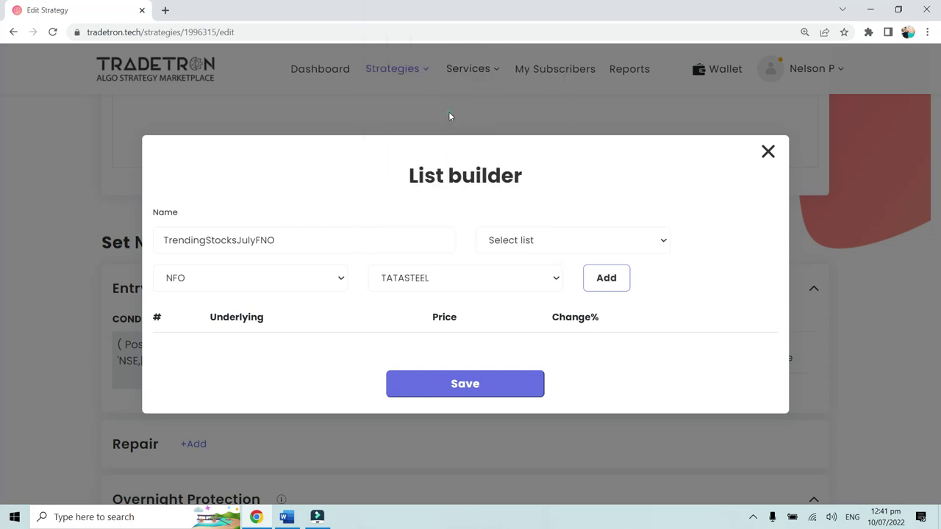
pyautogui.click(606, 277)
pyautogui.click(458, 265)
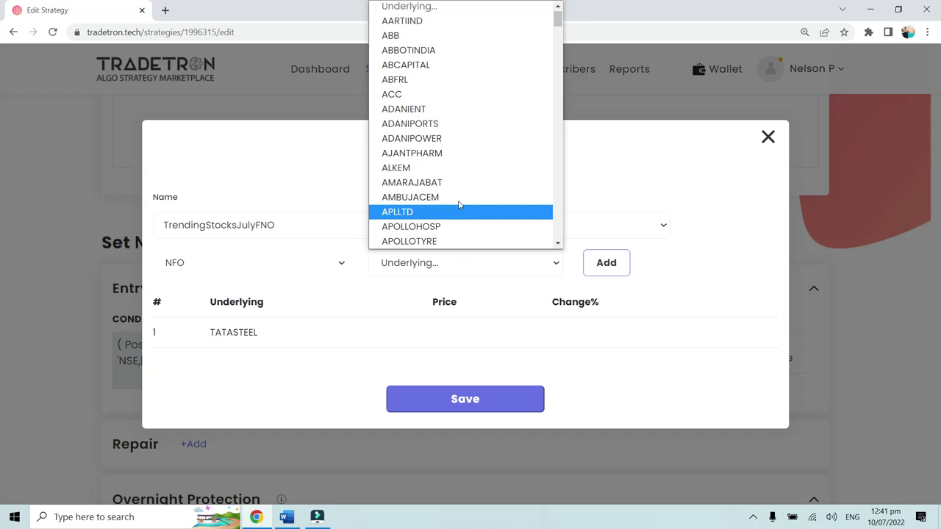
pyautogui.click(458, 226)
pyautogui.click(593, 265)
# Add RAIN, save the TrendingStocksJulyFNO list and close the list builder
pyautogui.click(481, 247)
pyautogui.moveTo(558, 278); pyautogui.dragTo(572, 449)
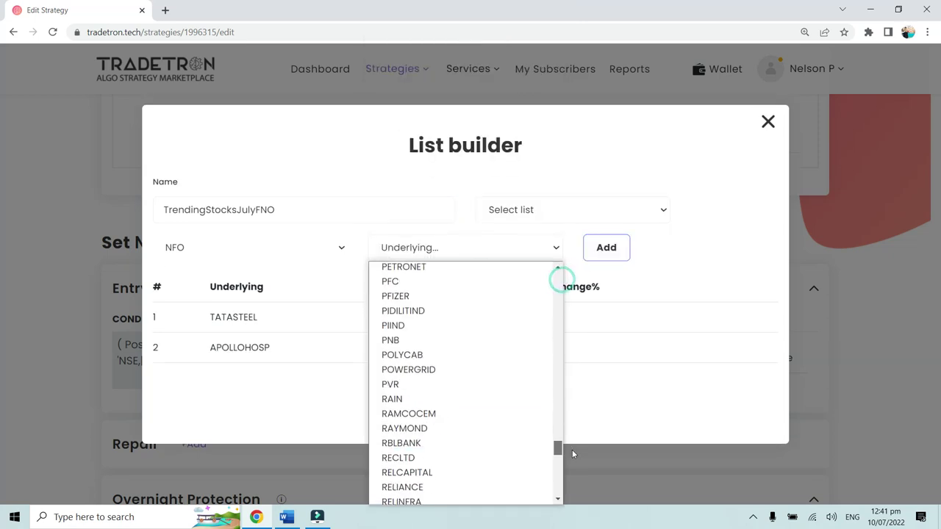
pyautogui.click(464, 390)
pyautogui.click(604, 252)
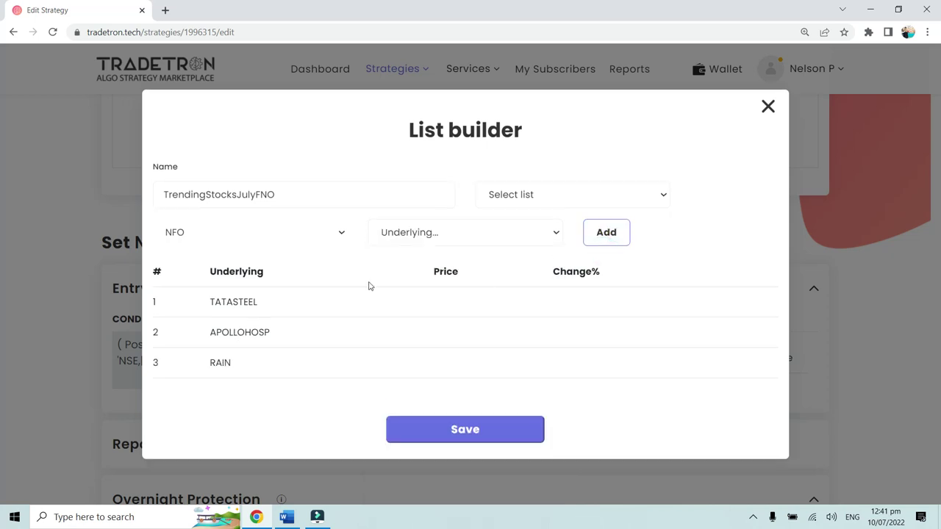
pyautogui.click(464, 431)
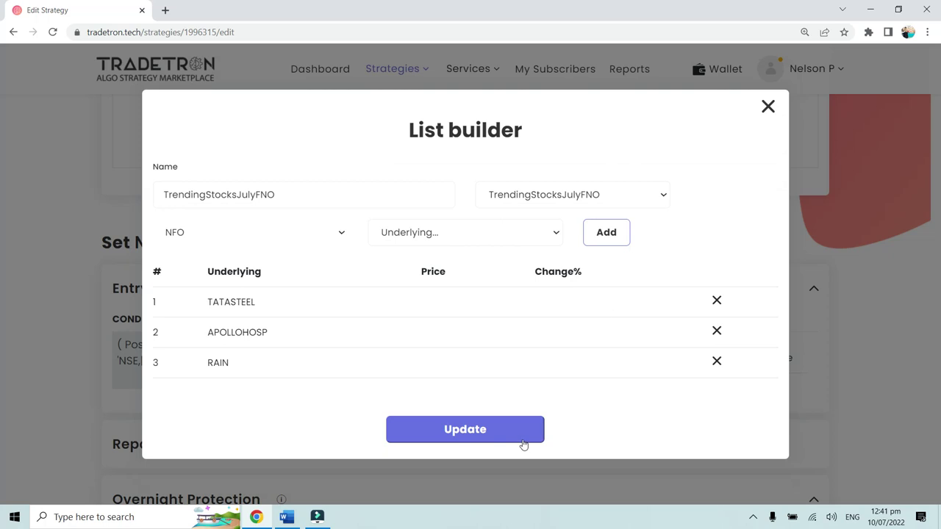
pyautogui.click(769, 109)
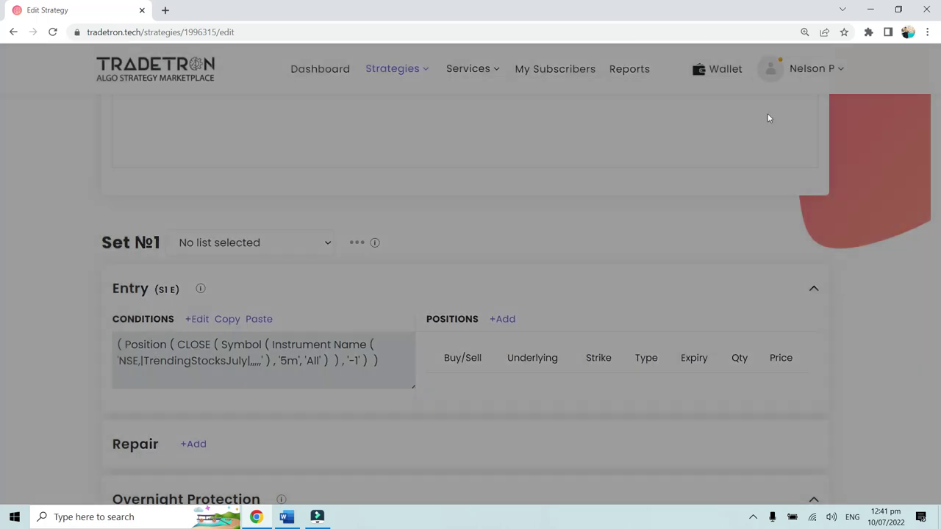
# Open Set №1's entry conditions, add a second row and paste a copy of the Position block into it
pyautogui.click(357, 243)
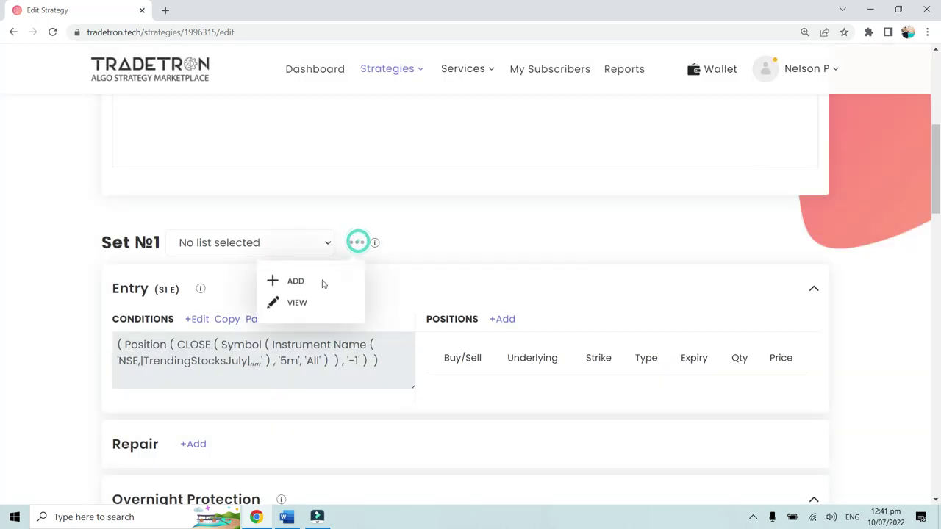
pyautogui.click(400, 289)
pyautogui.scroll(-1, 403, 287)
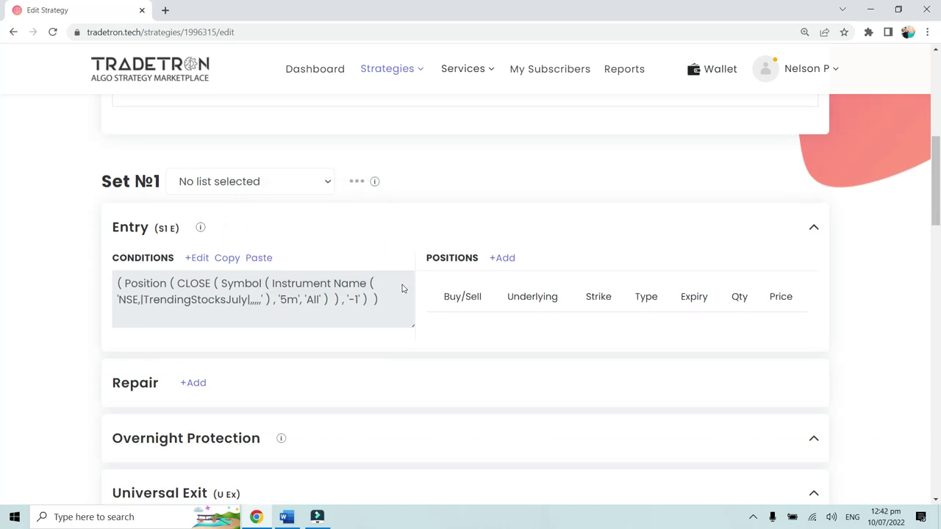
pyautogui.click(199, 259)
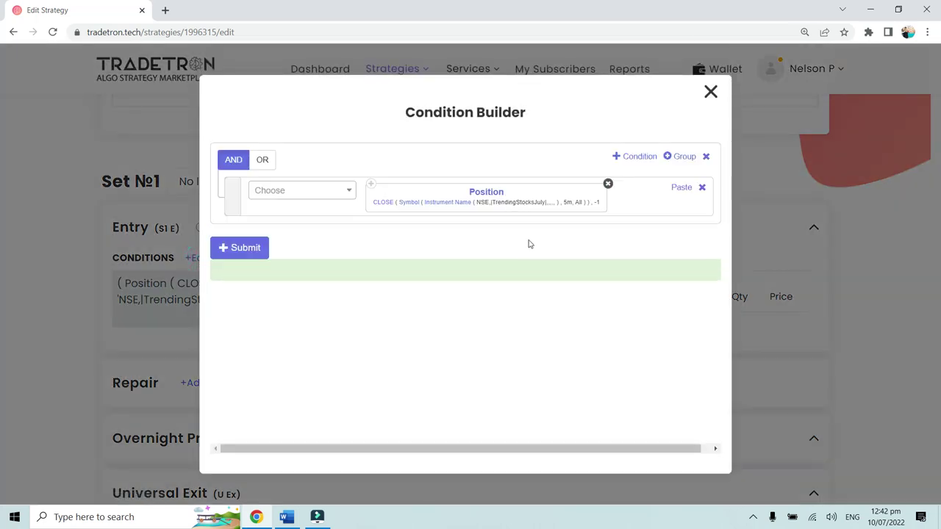
pyautogui.hotkey('ctrl', '+')
pyautogui.hotkey('ctrl', '+')
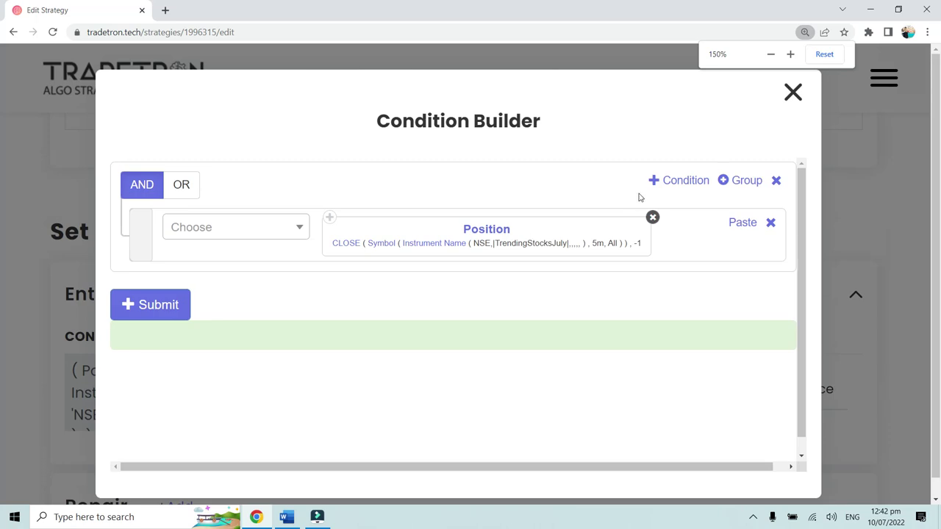
pyautogui.click(679, 181)
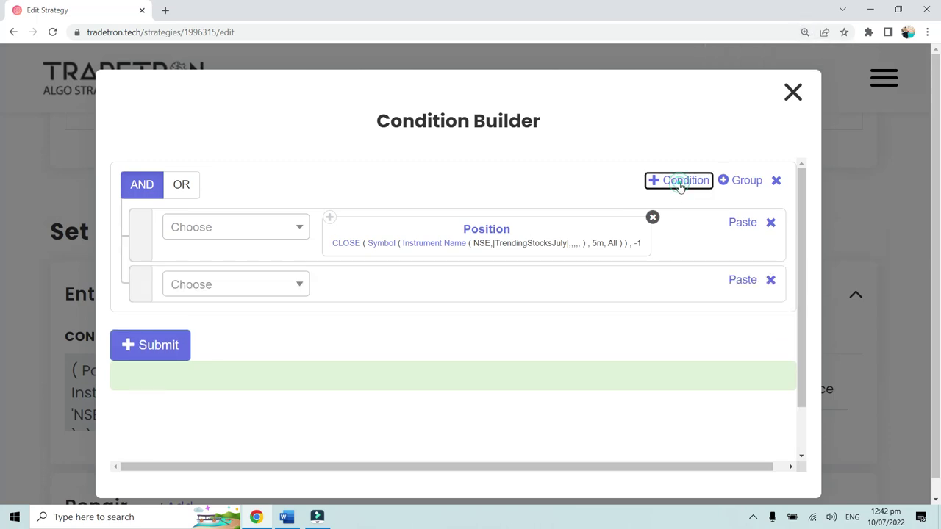
pyautogui.click(331, 219)
pyautogui.click(735, 279)
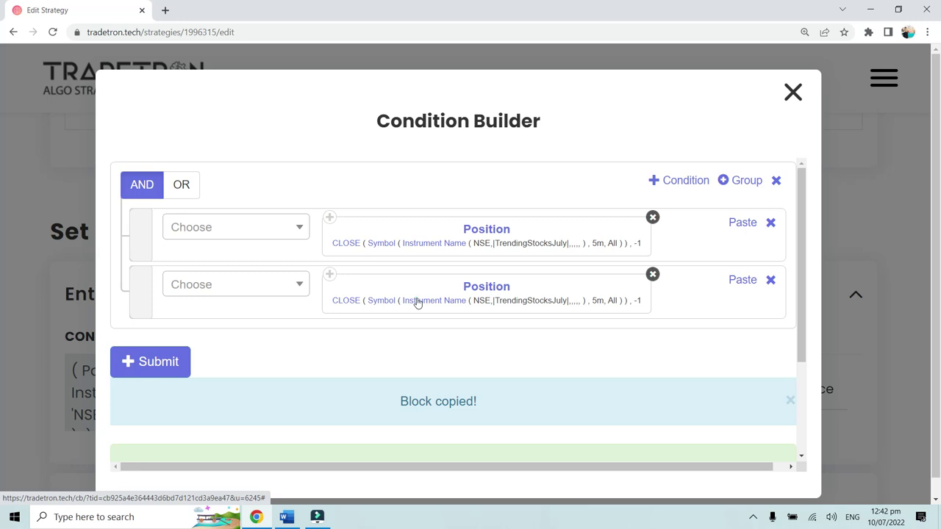
pyautogui.click(417, 302)
pyautogui.click(189, 261)
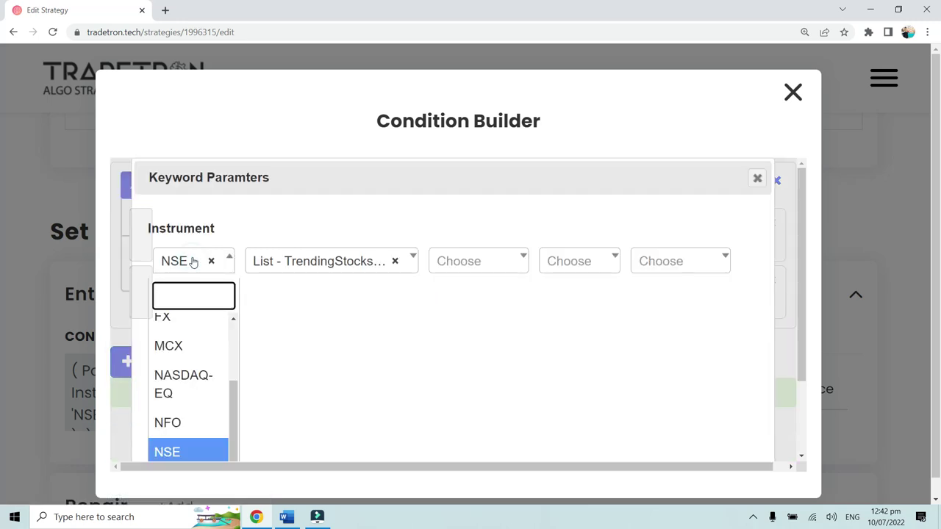
# Set the copied instrument's exchange to NFO and its list to TrendingStocksJulyFNO
pyautogui.write('NFO')
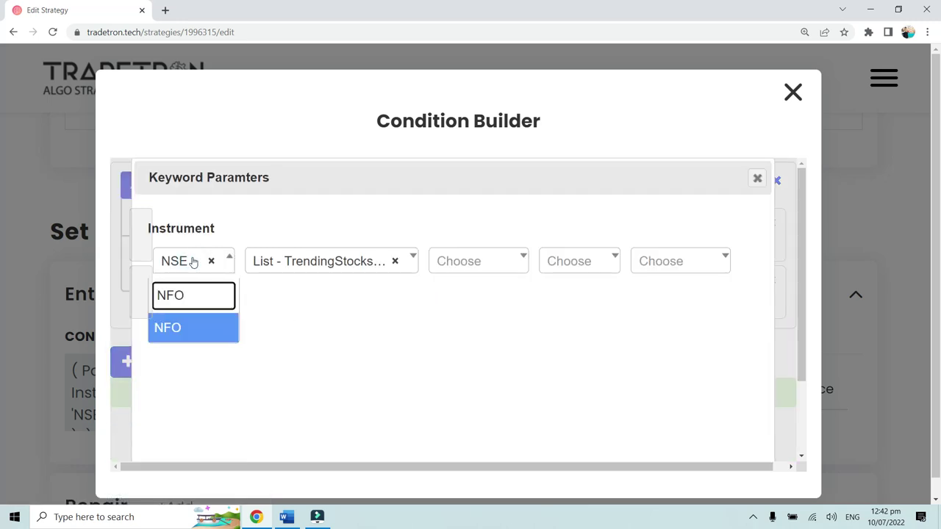
pyautogui.click(196, 331)
pyautogui.click(289, 261)
pyautogui.scroll(-2, 395, 349)
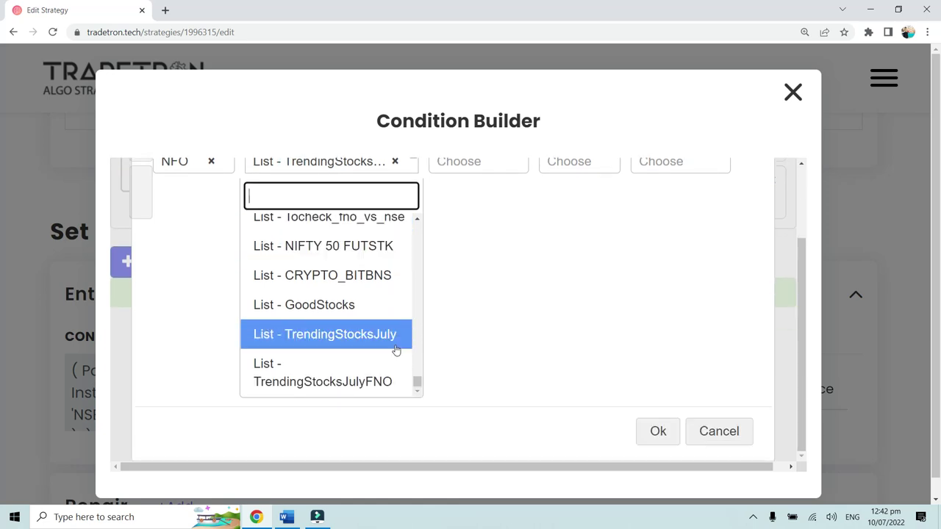
pyautogui.click(345, 383)
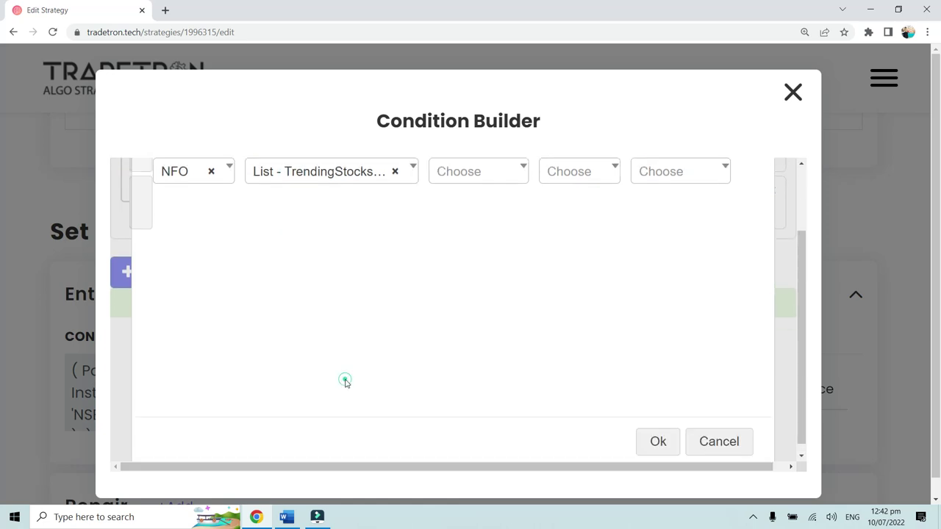
# Check the instrument list and expiry dropdowns, which offer no expiry options yet
pyautogui.scroll(1, 609, 416)
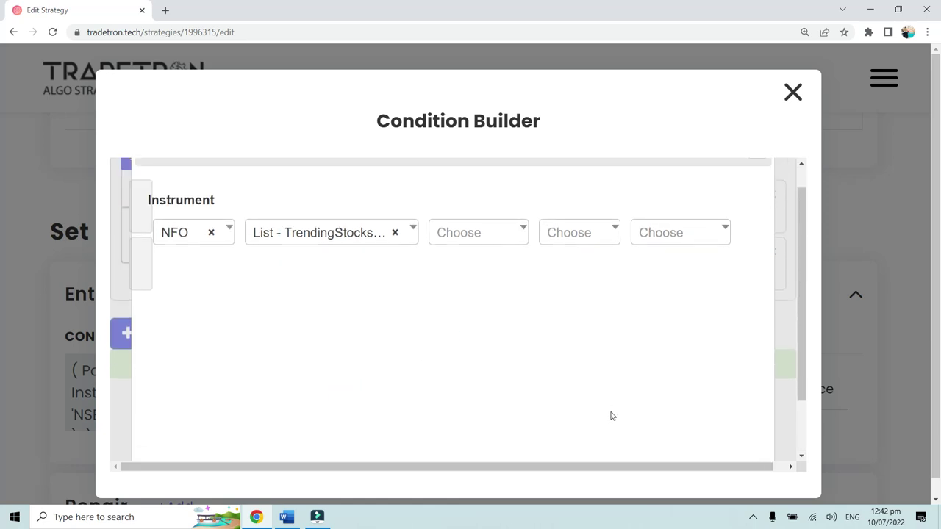
pyautogui.scroll(-1, 610, 417)
pyautogui.scroll(2, 341, 291)
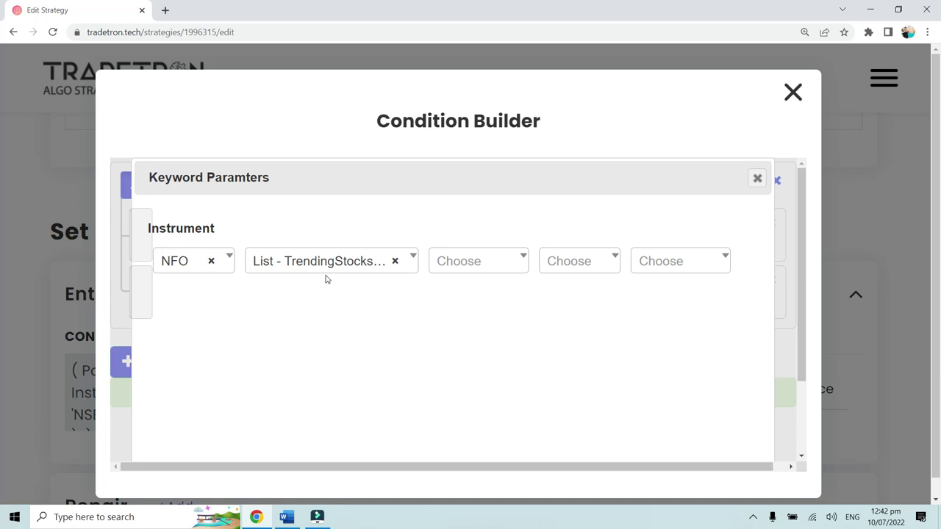
pyautogui.click(303, 267)
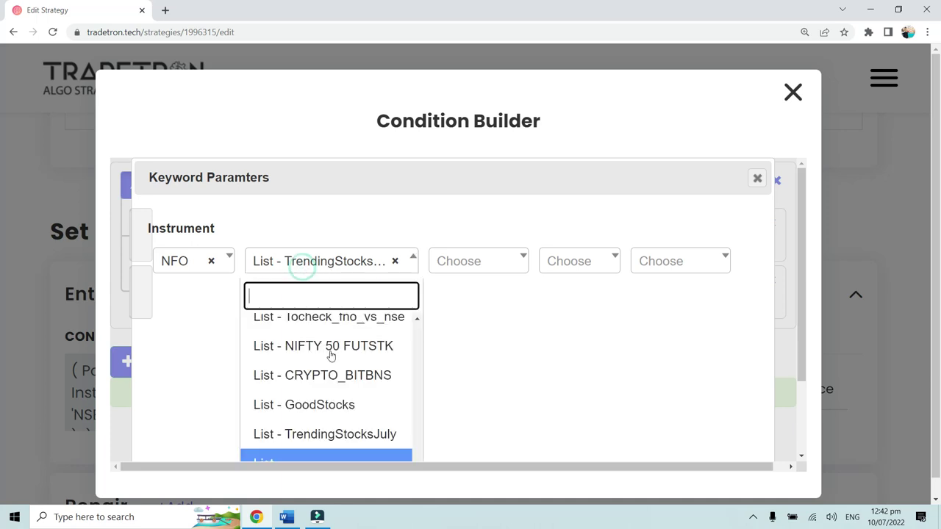
pyautogui.click(445, 303)
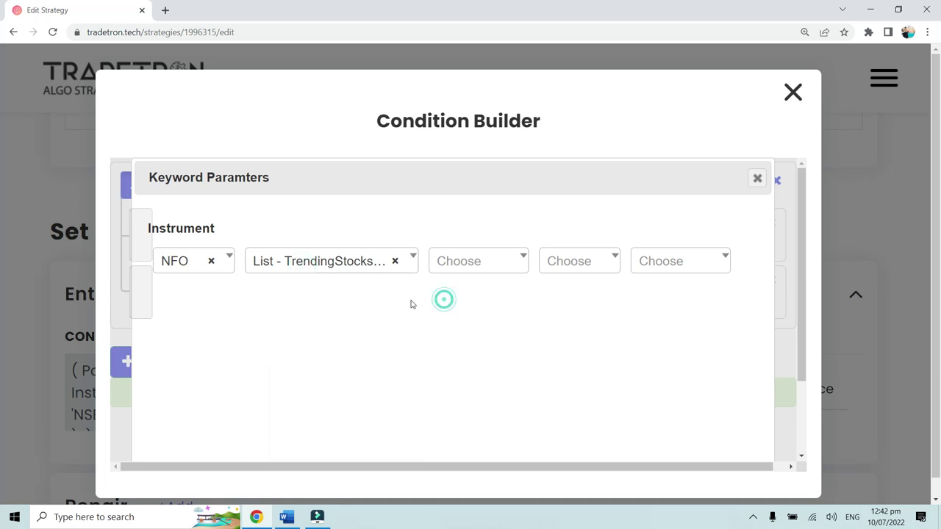
pyautogui.scroll(-1, 412, 304)
pyautogui.scroll(-1, 412, 304)
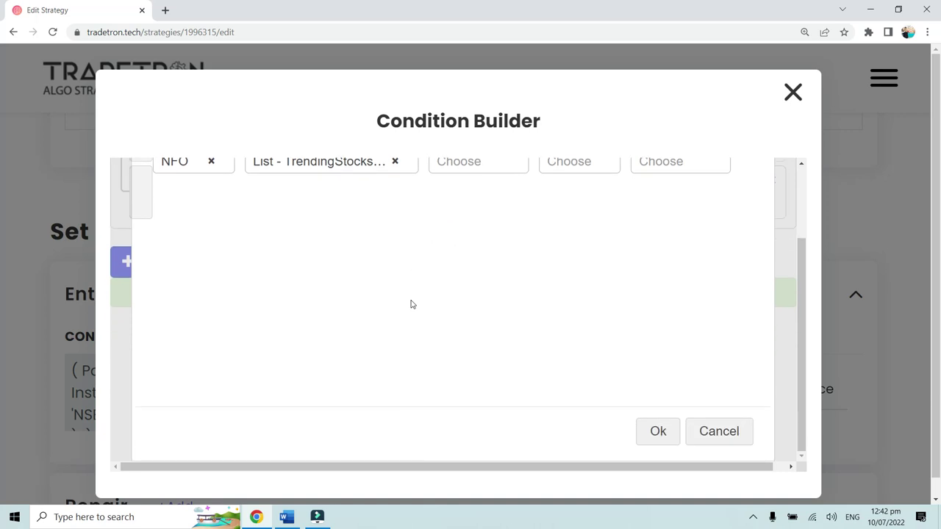
pyautogui.scroll(2, 411, 305)
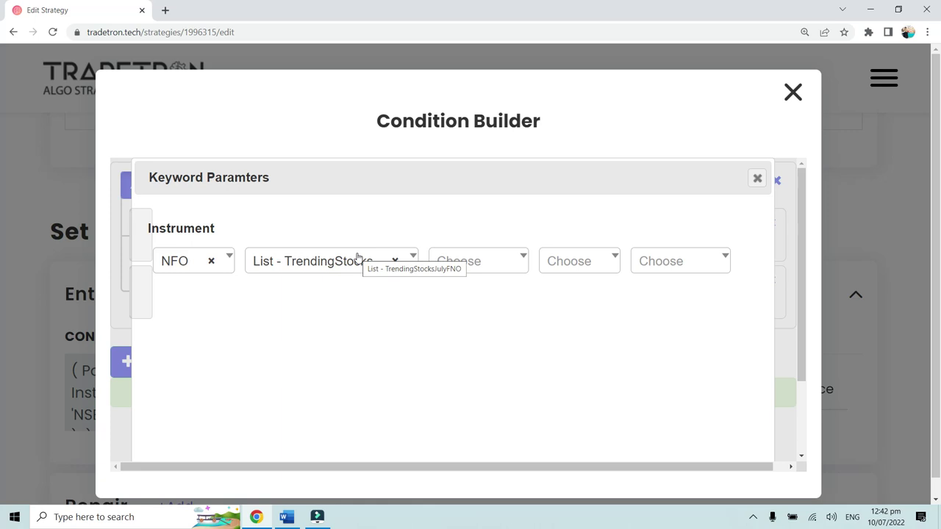
pyautogui.click(481, 271)
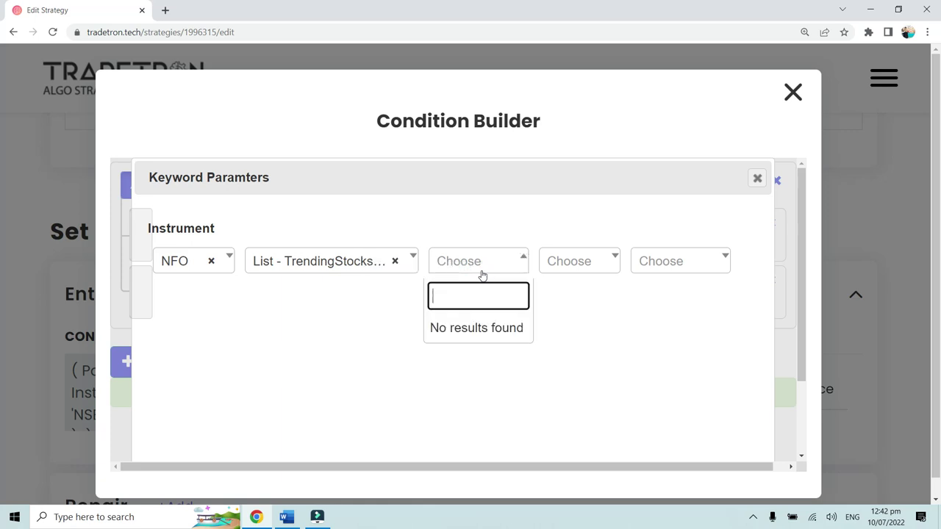
pyautogui.click(364, 309)
pyautogui.click(346, 277)
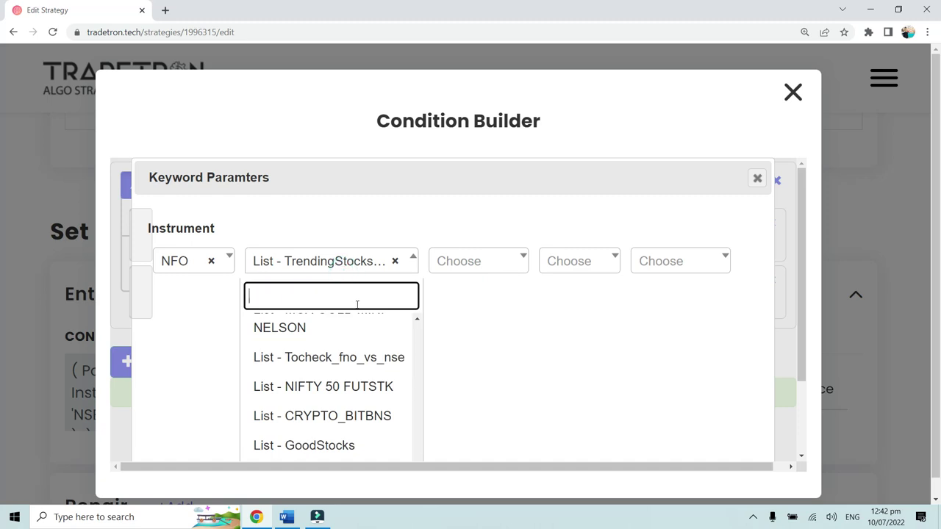
pyautogui.click(462, 313)
pyautogui.click(464, 271)
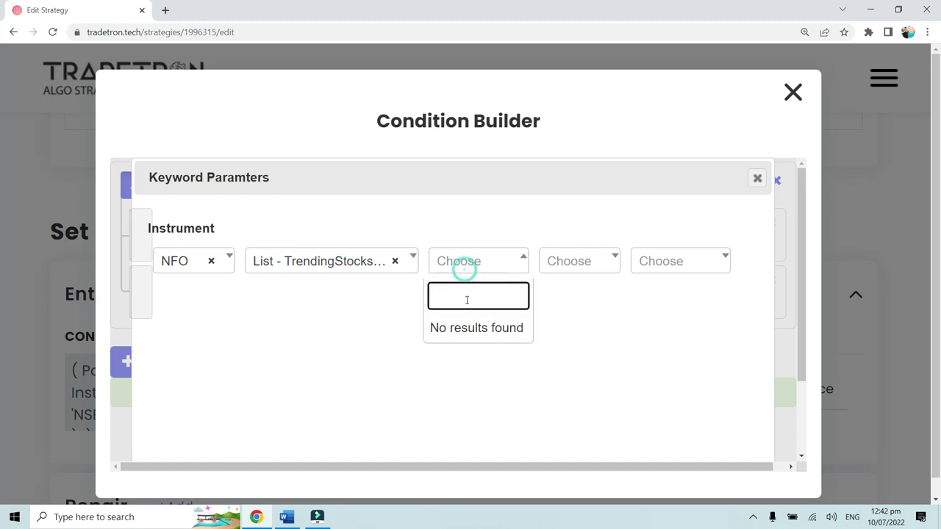
pyautogui.click(328, 324)
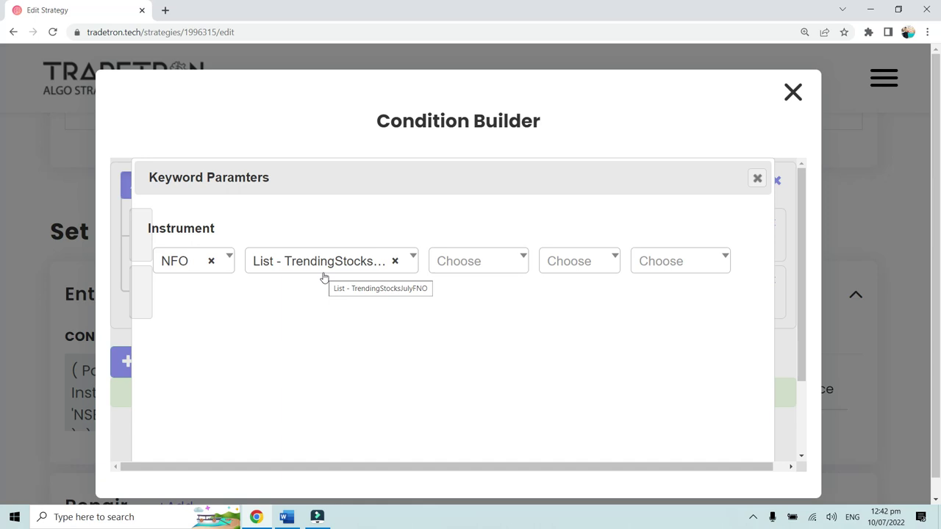
# Re-pick TrendingStocksJulyFNO, briefly try AARTIIND and its expiry dates, then switch back to the list
pyautogui.click(323, 270)
pyautogui.scroll(-5, 323, 269)
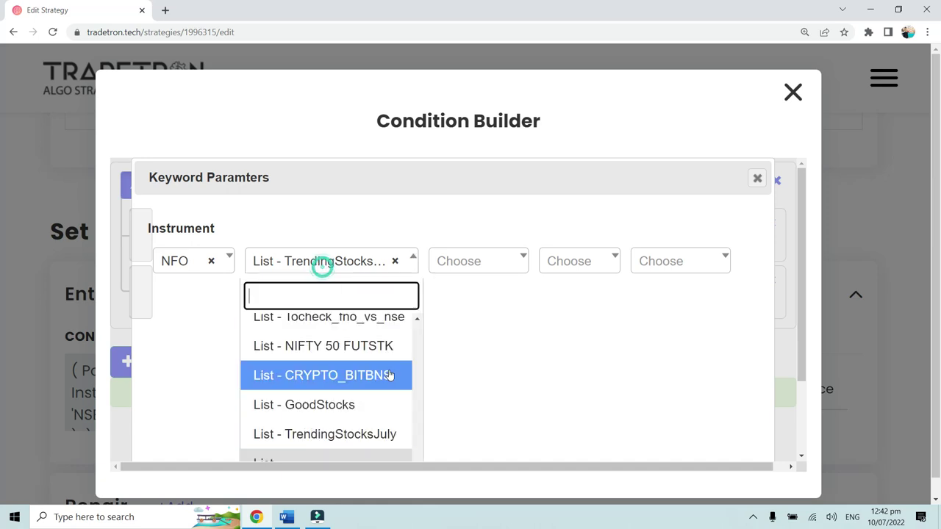
pyautogui.scroll(-3, 414, 390)
pyautogui.click(410, 381)
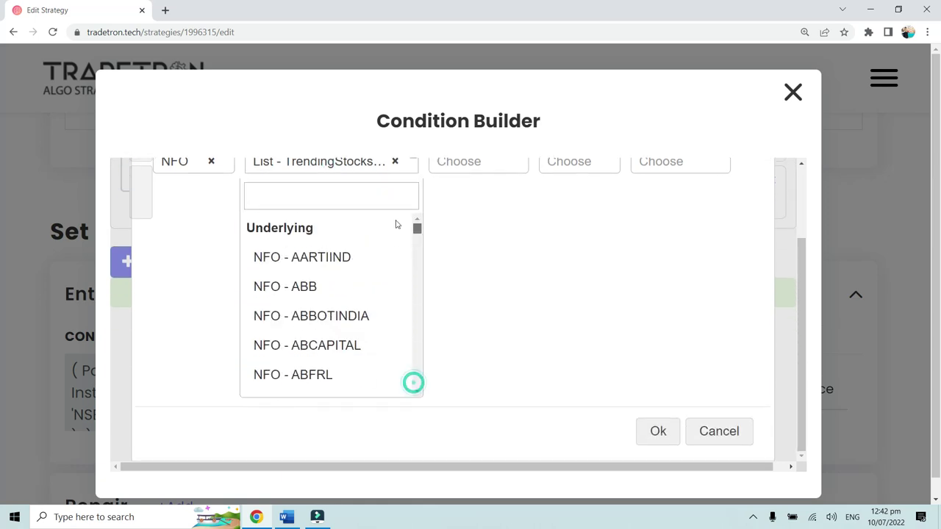
pyautogui.scroll(1, 340, 316)
pyautogui.click(340, 318)
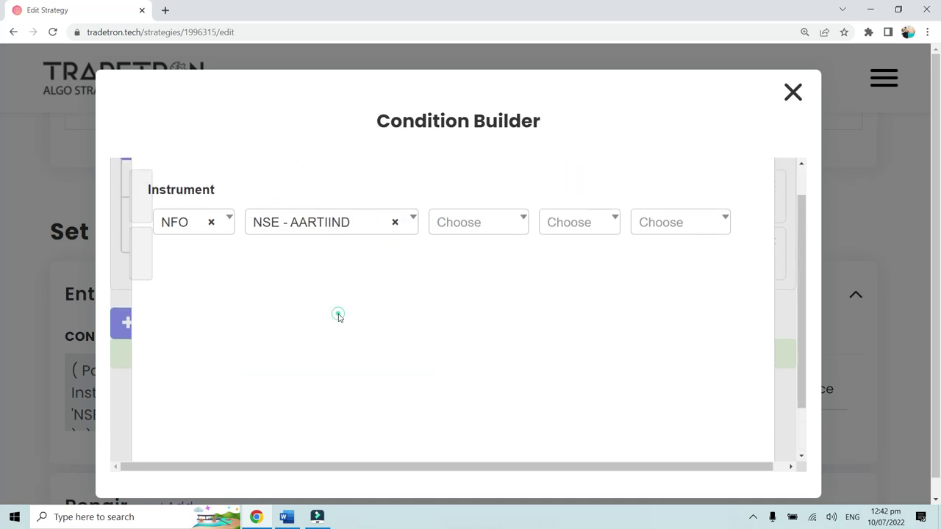
pyautogui.click(474, 231)
pyautogui.click(343, 250)
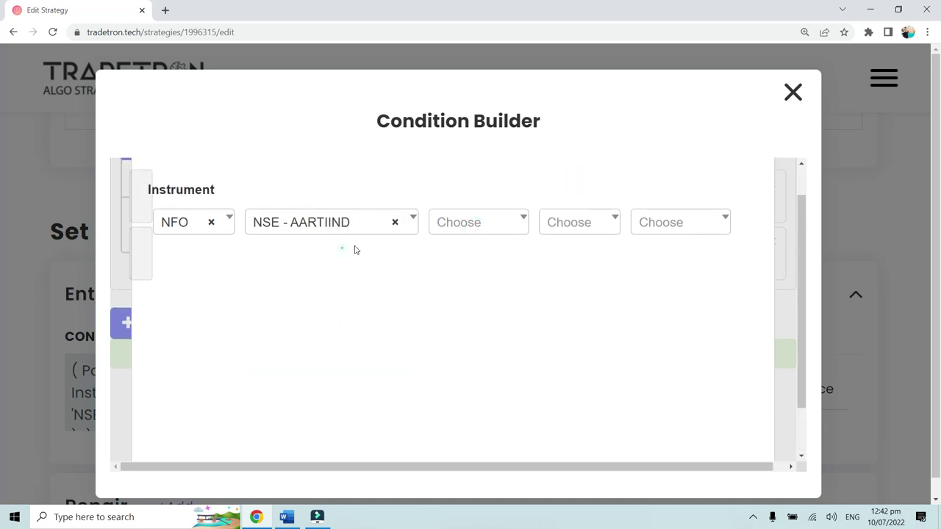
pyautogui.click(481, 234)
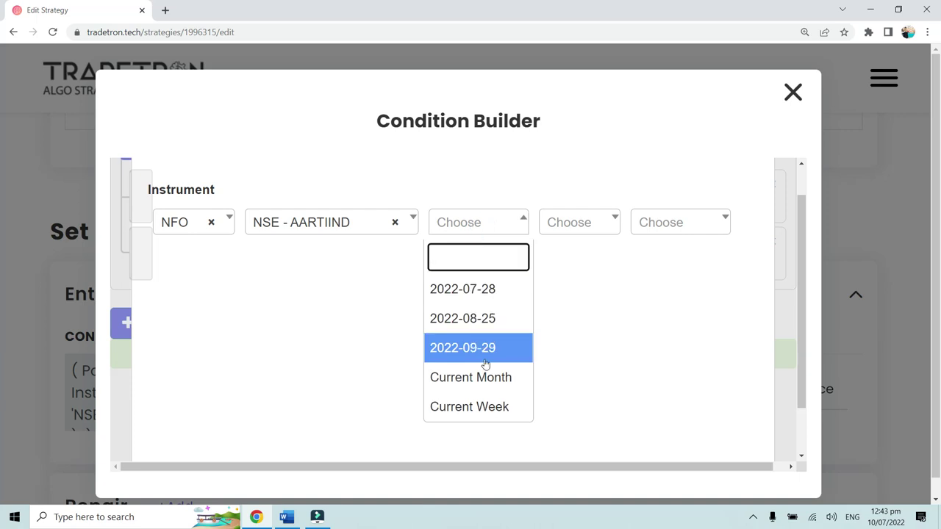
pyautogui.click(391, 374)
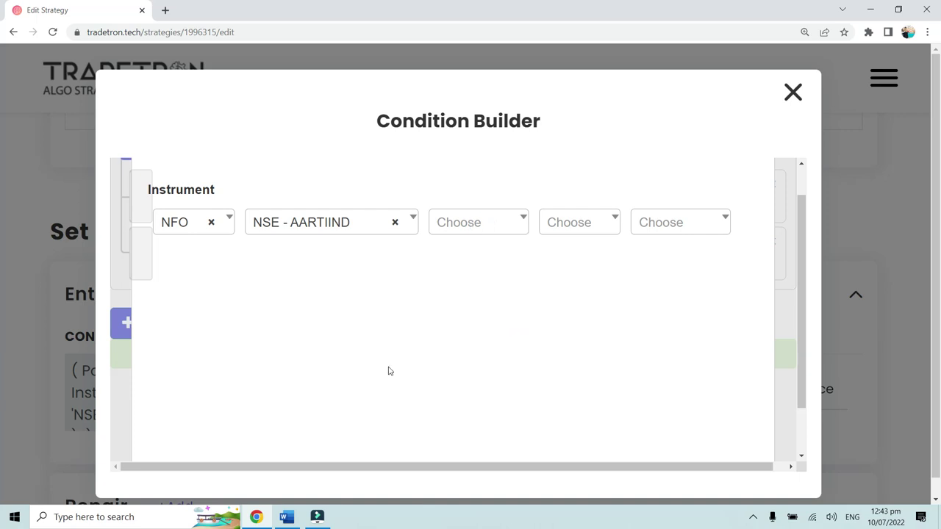
pyautogui.click(348, 229)
pyautogui.scroll(-15, 423, 312)
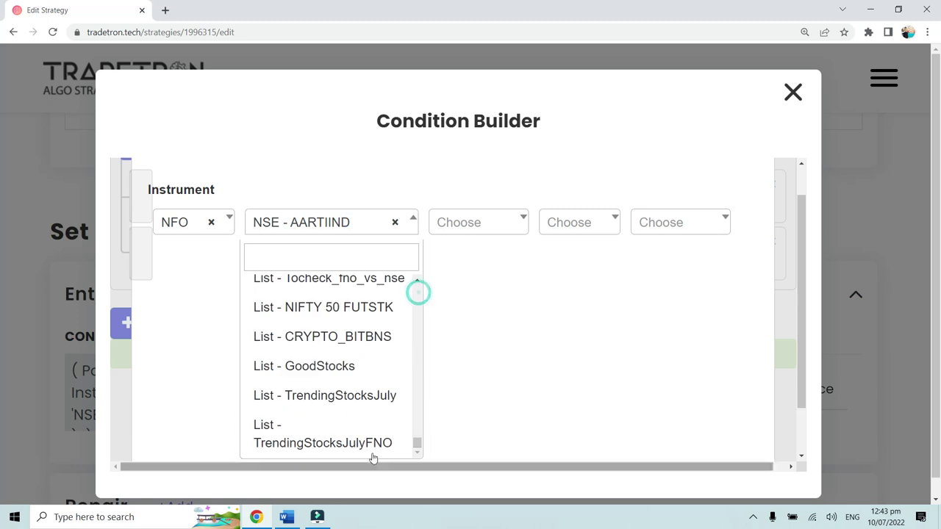
pyautogui.click(364, 443)
# Temporarily pick ABBOTINDIA and set the expiry to Current Month
pyautogui.click(463, 221)
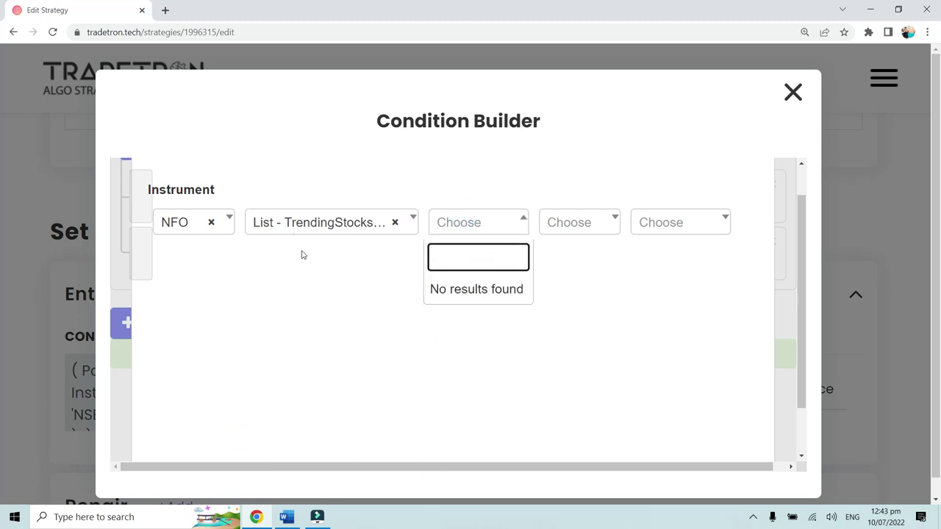
pyautogui.click(313, 222)
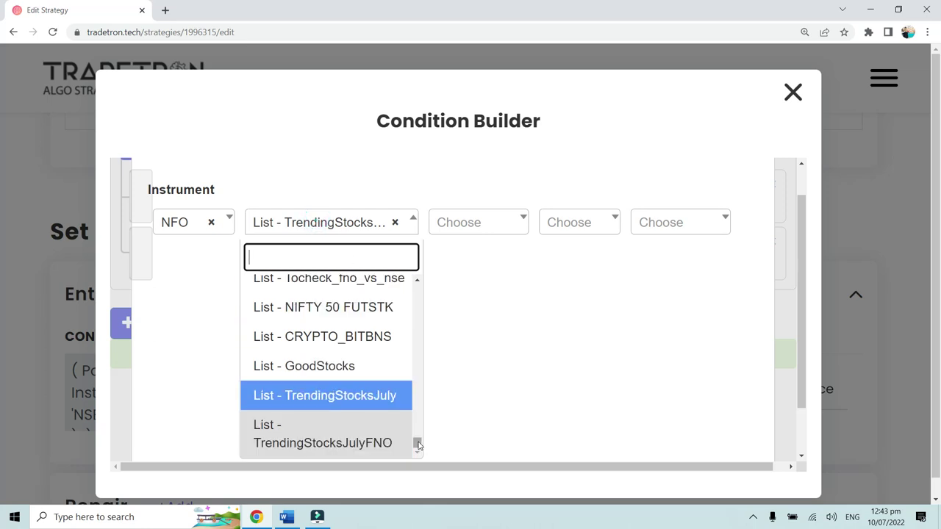
pyautogui.moveTo(416, 442); pyautogui.dragTo(401, 274)
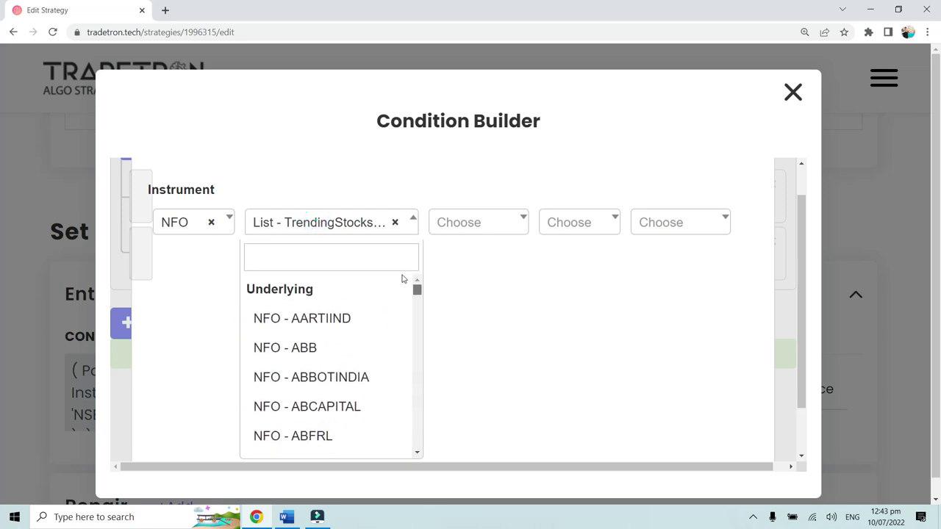
pyautogui.click(358, 378)
pyautogui.click(458, 222)
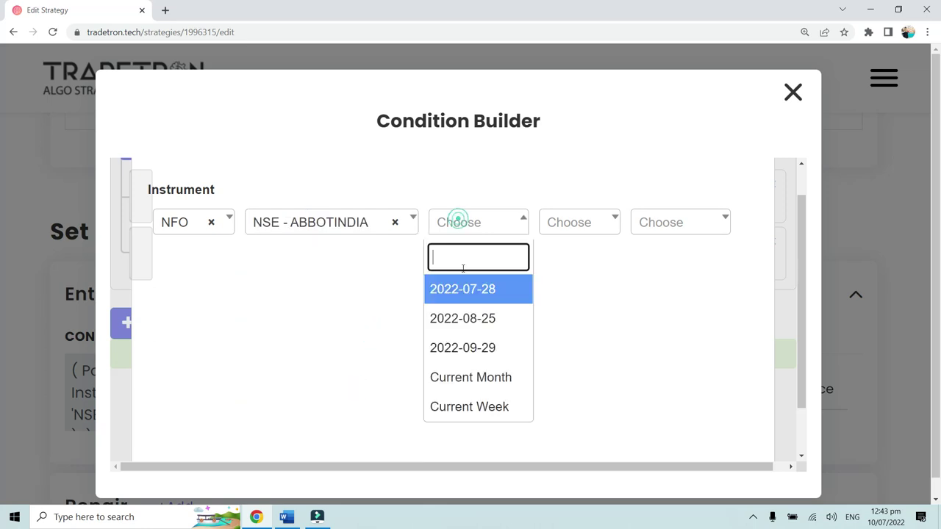
pyautogui.click(465, 377)
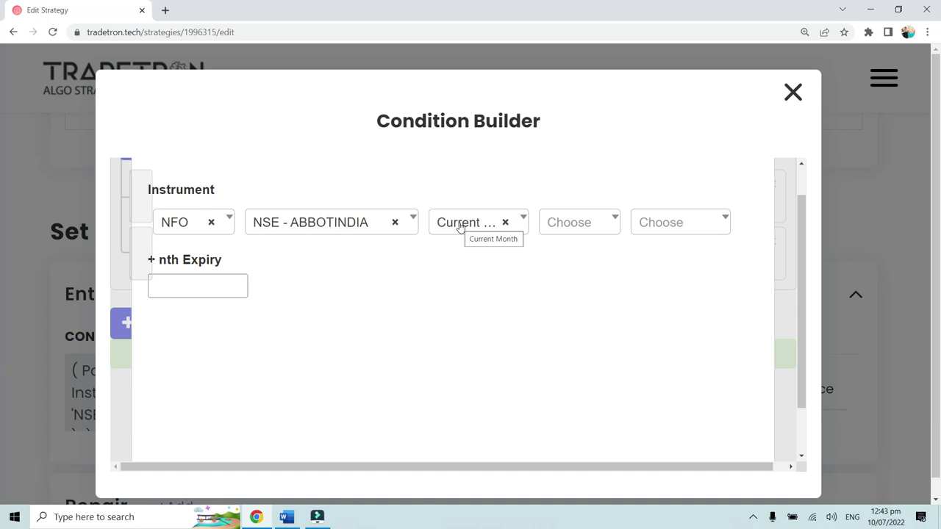
# Switch the instrument back to TrendingStocksJulyFNO and add the Position condition
pyautogui.click(302, 234)
pyautogui.moveTo(417, 291); pyautogui.dragTo(417, 462)
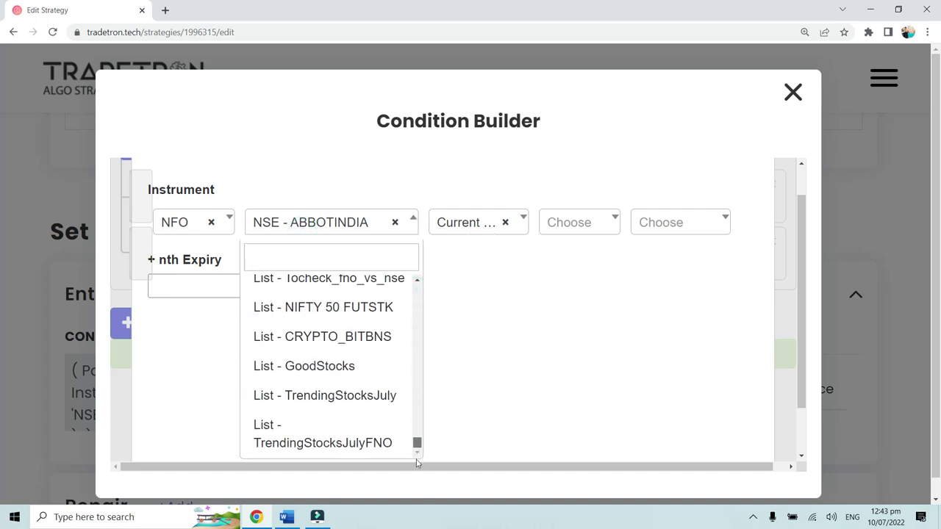
pyautogui.click(358, 442)
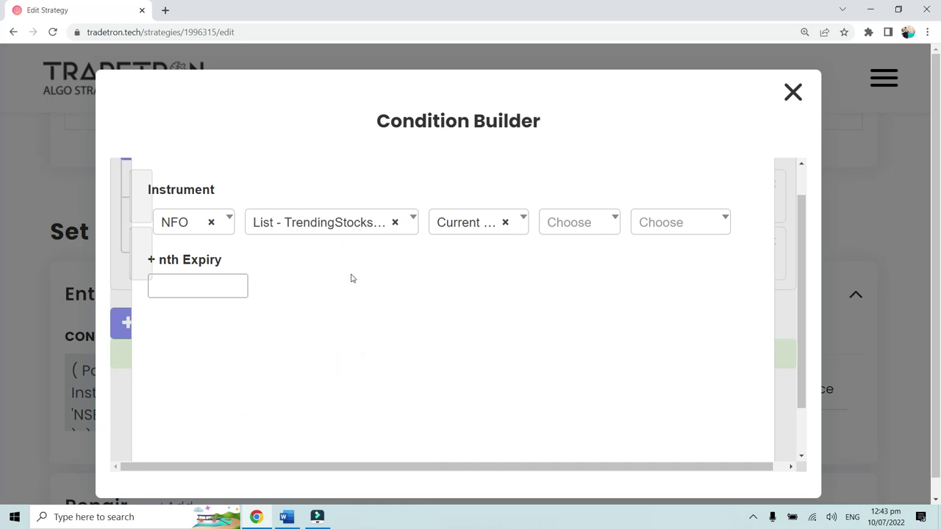
pyautogui.scroll(-1, 563, 358)
pyautogui.click(653, 441)
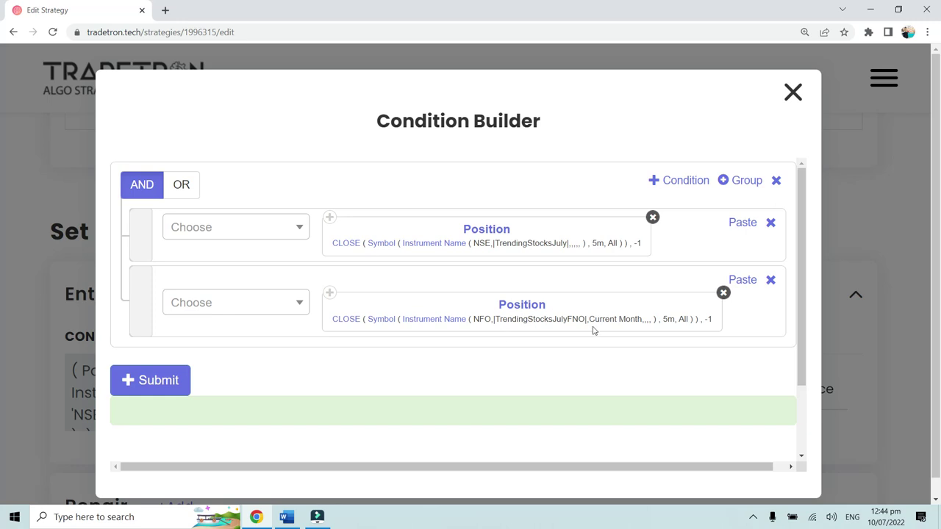
# Submit the two AND-joined Position conditions and close the Condition Builder
pyautogui.click(164, 388)
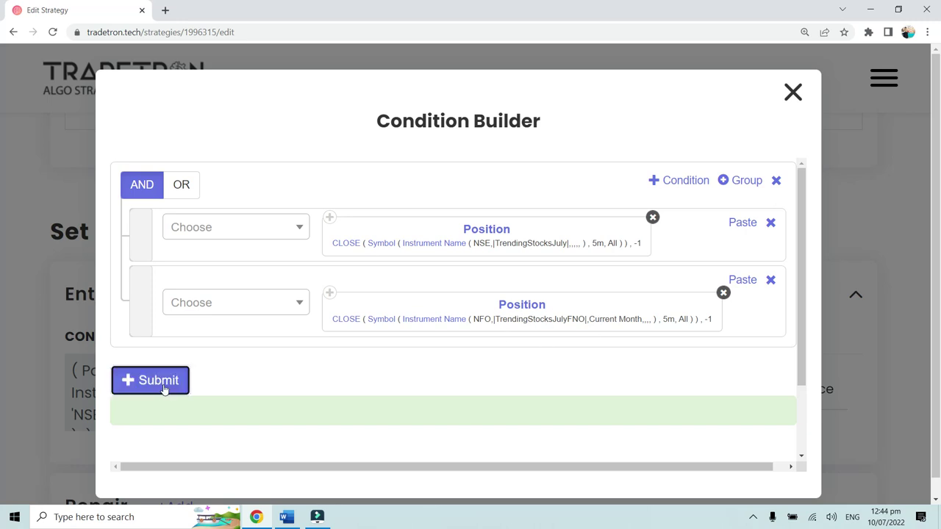
pyautogui.click(791, 95)
# Try the Position builder with exchange NFO and type Call, then close it without adding a position
pyautogui.scroll(-1, 427, 294)
pyautogui.click(494, 275)
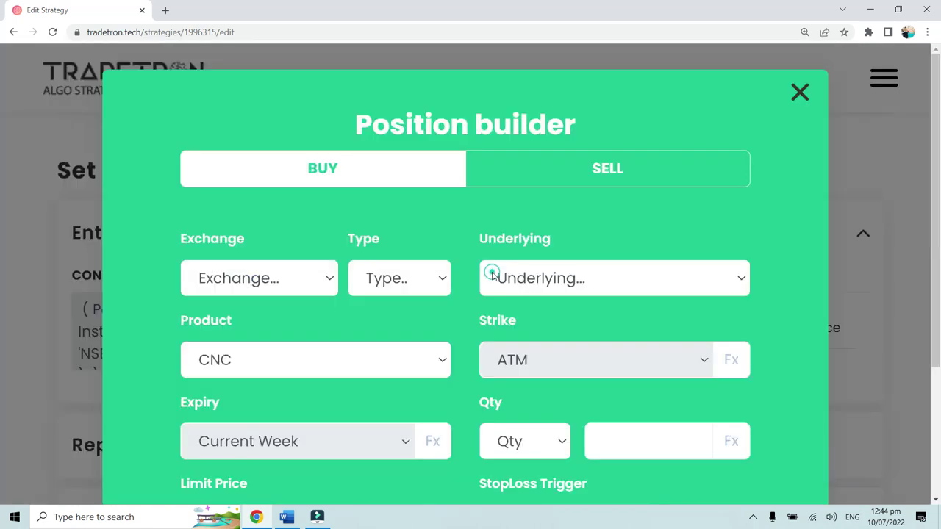
pyautogui.click(318, 283)
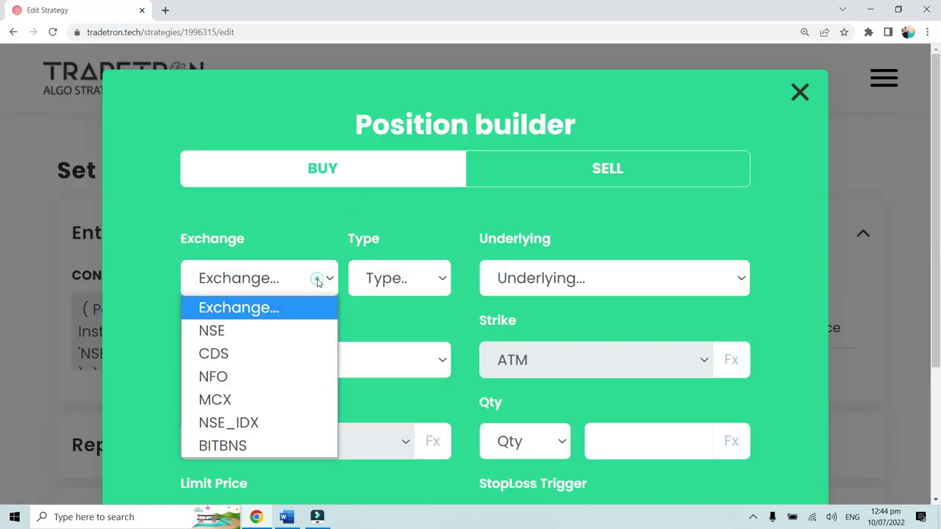
pyautogui.click(302, 366)
pyautogui.click(399, 290)
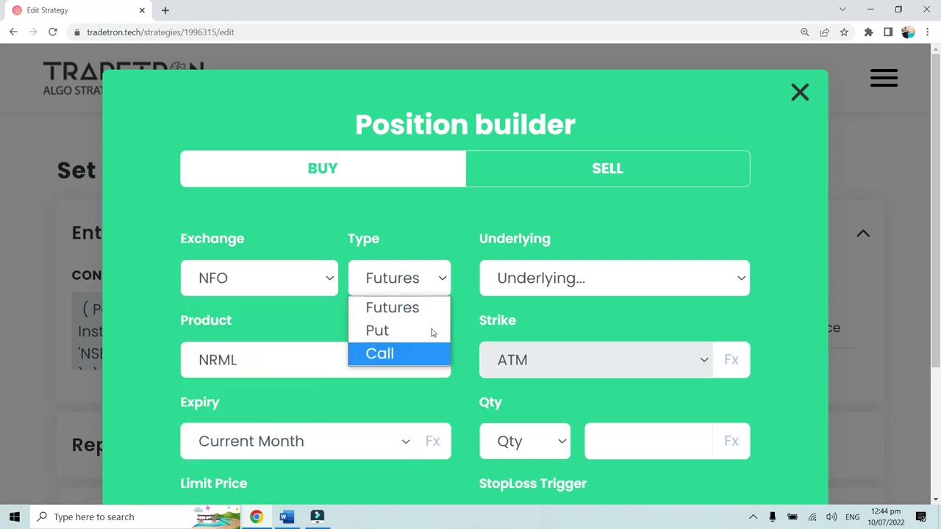
pyautogui.click(378, 352)
pyautogui.click(526, 287)
pyautogui.click(527, 288)
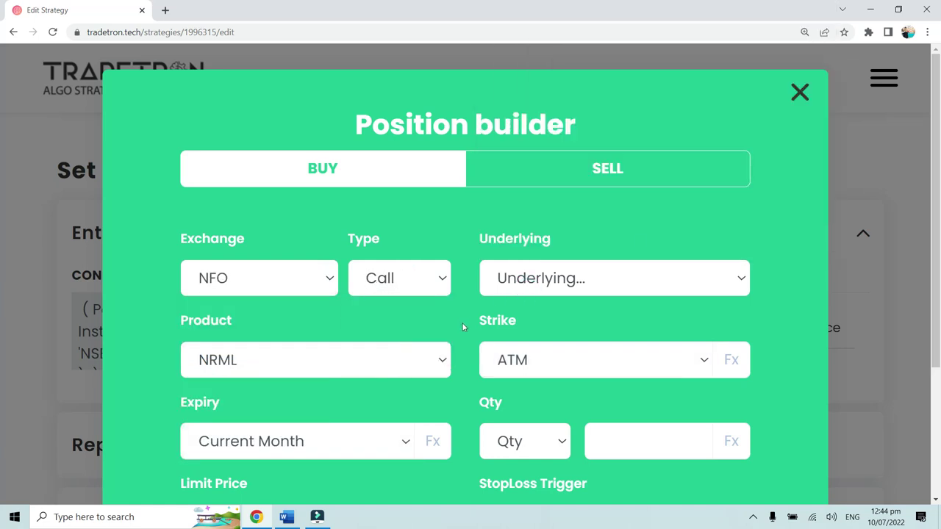
pyautogui.click(801, 93)
# Zoom the Tradetron page out one step and bring the Word agenda document to the front
pyautogui.hotkey('ctrl', '-')
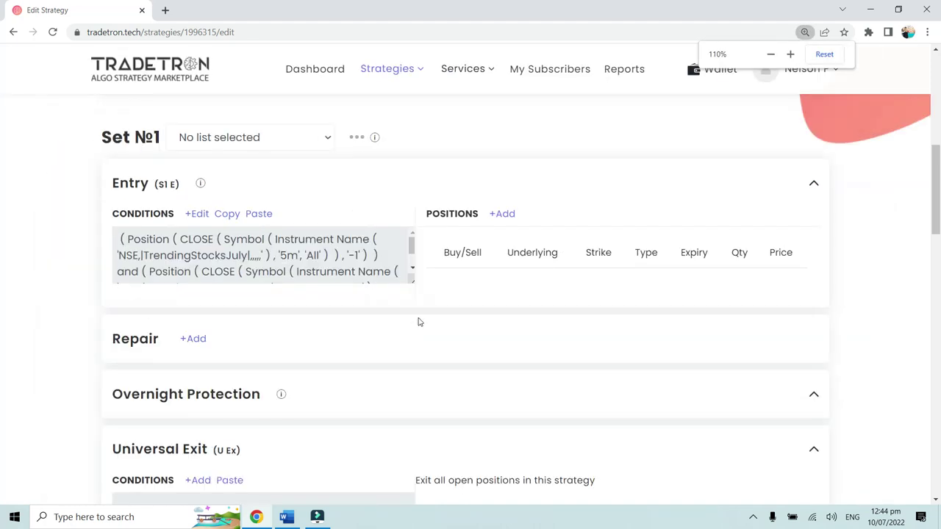
pyautogui.scroll(1, 439, 273)
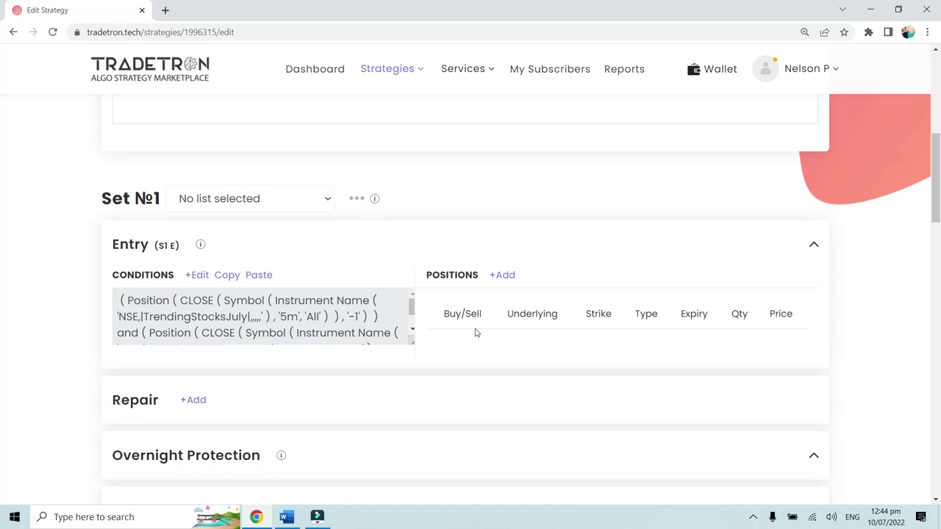
pyautogui.click(287, 518)
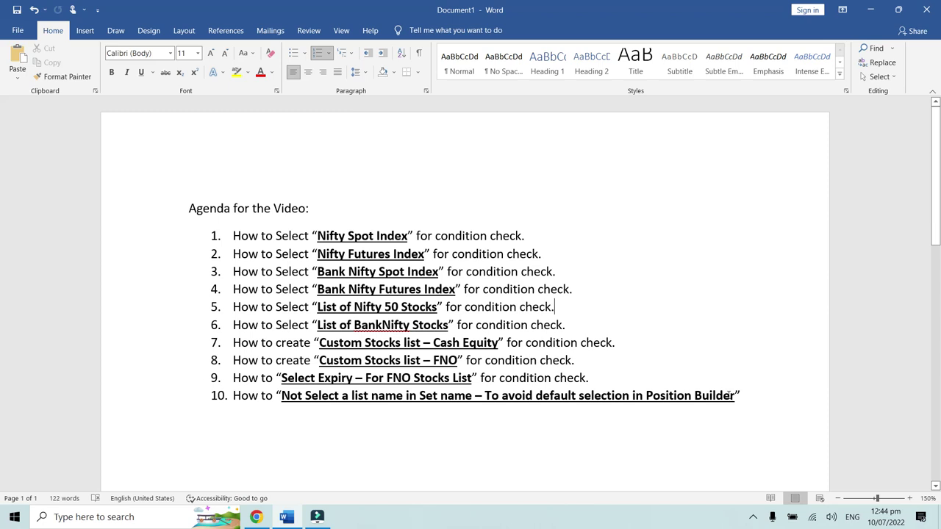
# Leave the Word agenda and go back to Tradetron's Edit Strategy page in Chrome
pyautogui.click(256, 516)
pyautogui.scroll(3, 247, 405)
pyautogui.scroll(-1, 441, 383)
# Open Set №1's Position builder, view the exchange choices without selecting, and close it
pyautogui.click(507, 336)
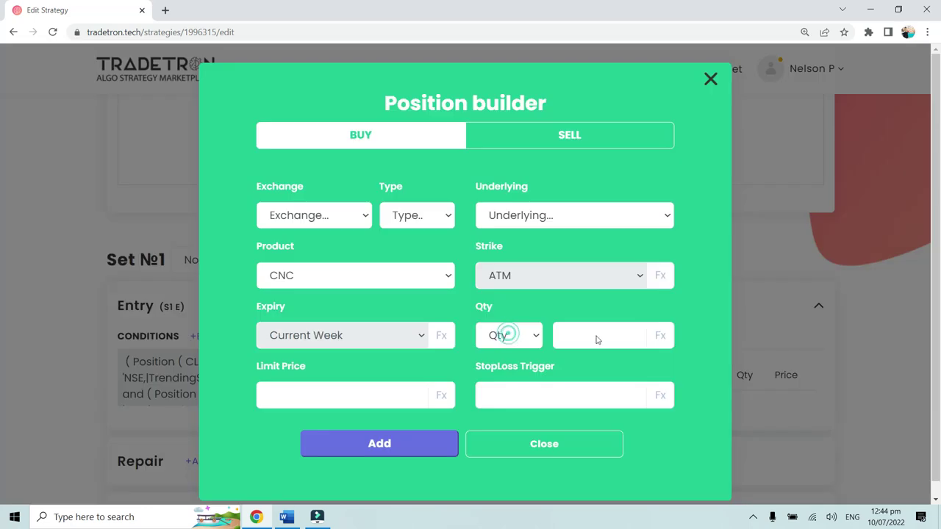
pyautogui.click(325, 217)
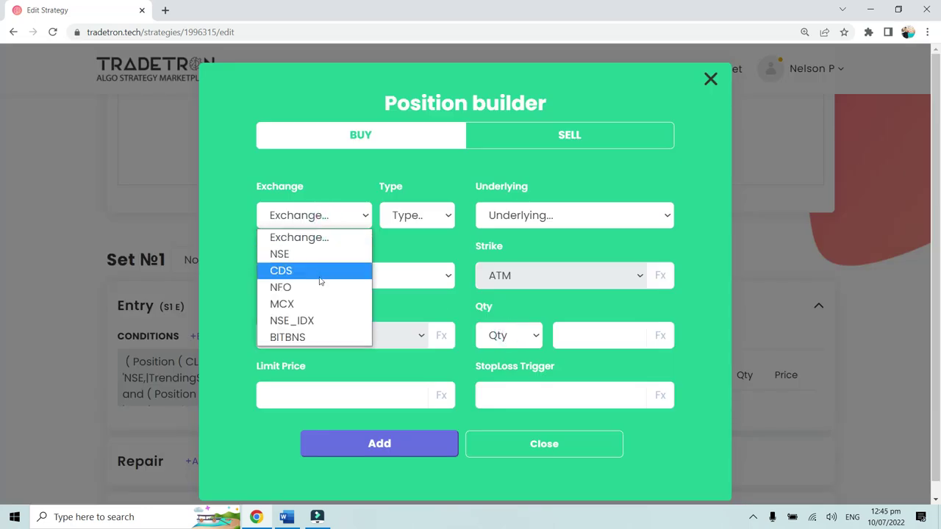
pyautogui.click(572, 231)
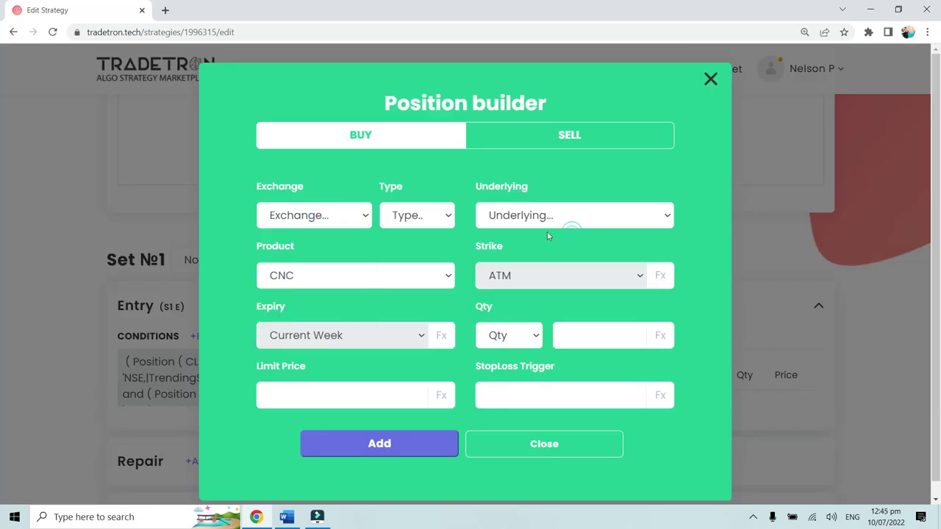
pyautogui.click(710, 79)
# Assign TrendingStocksJulyFNO as Set №1's list instead of 'No list selected'
pyautogui.click(234, 269)
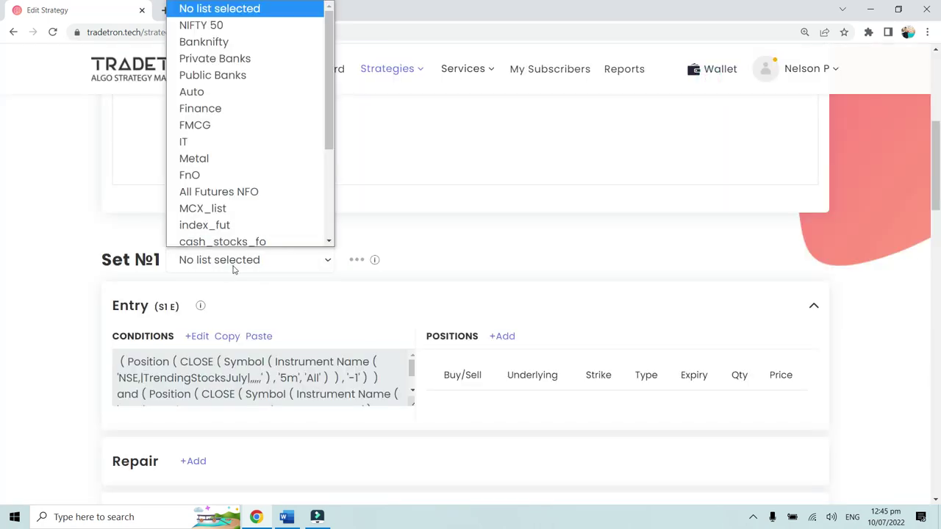
pyautogui.scroll(-3, 253, 215)
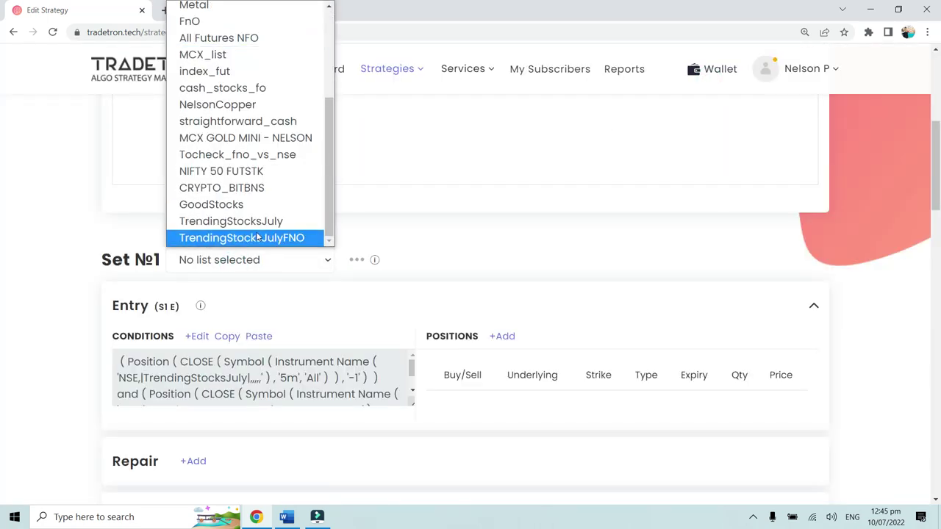
pyautogui.click(258, 237)
# Check the Position builder's defaults, close it, and return to the Word agenda
pyautogui.click(503, 336)
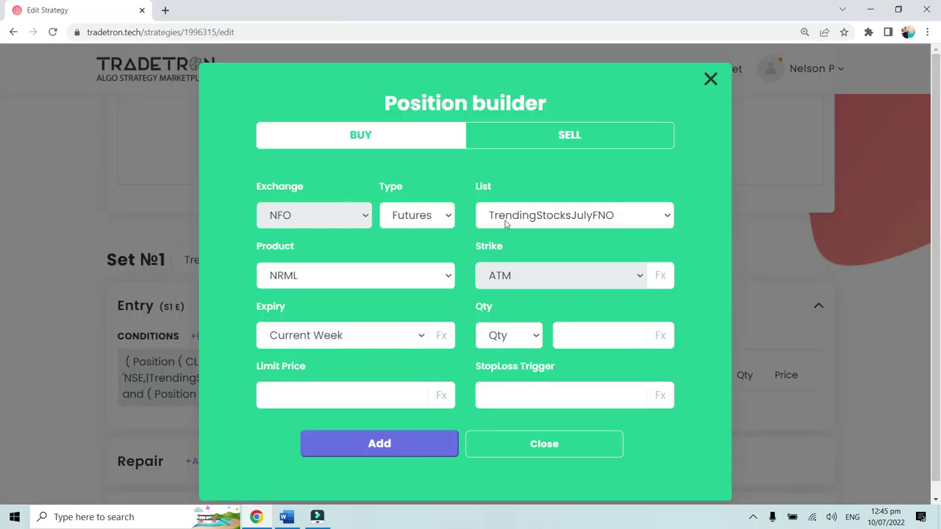
pyautogui.click(711, 79)
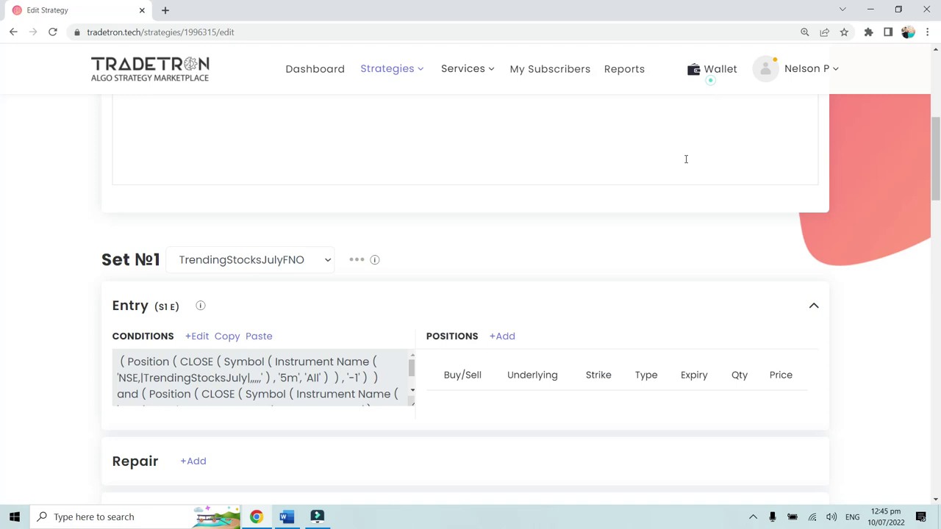
pyautogui.click(287, 517)
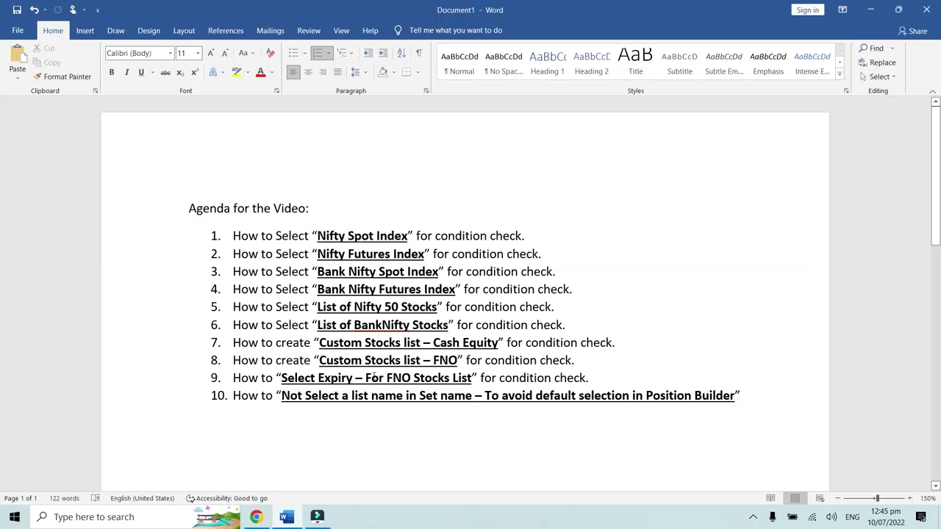
pyautogui.click(741, 397)
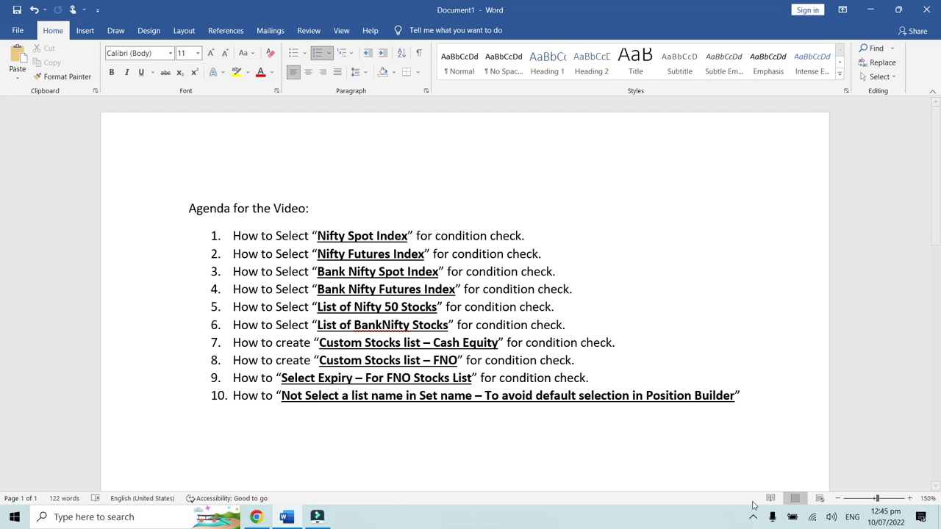
pyautogui.moveTo(743, 498)
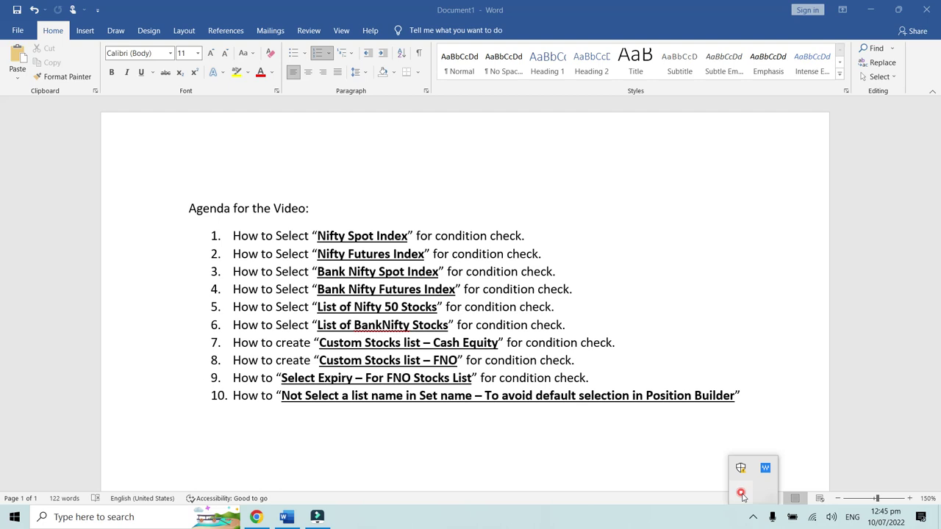
pyautogui.rightClick(741, 493)
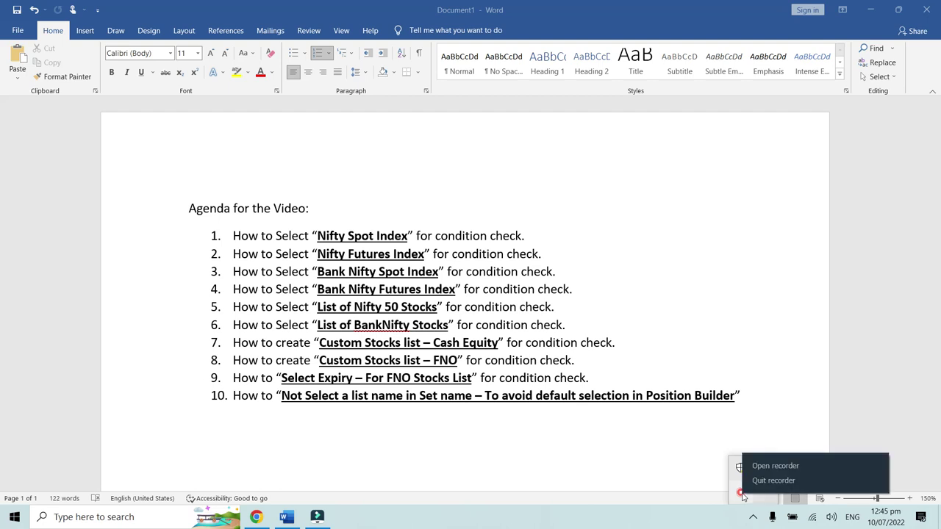